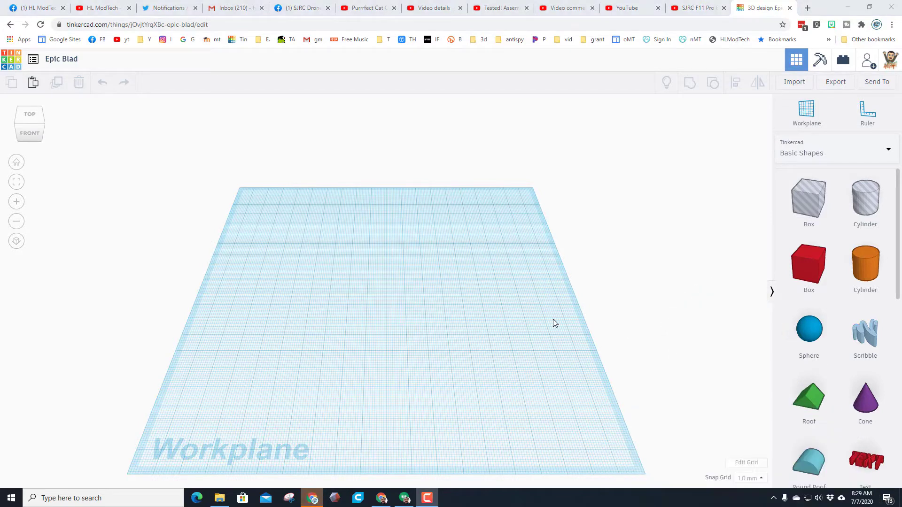
Step: Rename the design to "playground mdh"
{"action": "left_click", "coordinate": [69, 68]}
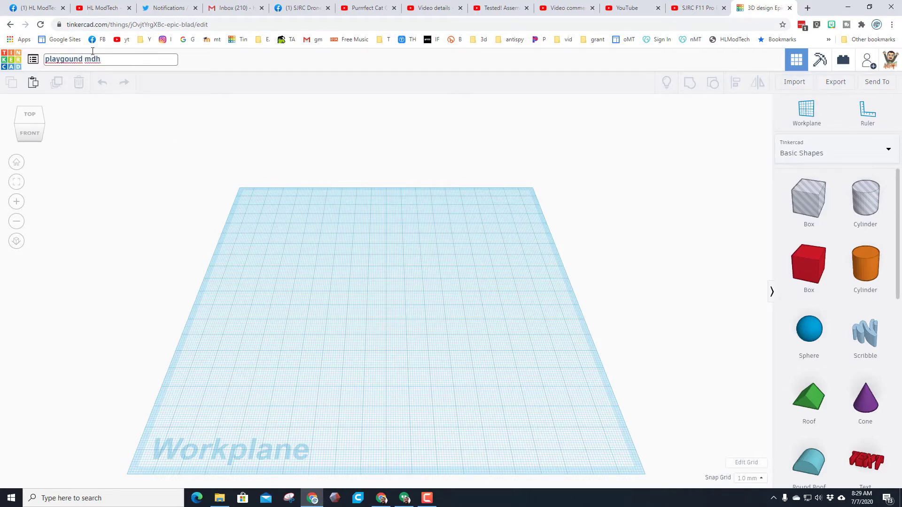
{"action": "right_click", "coordinate": [65, 59]}
{"action": "left_click", "coordinate": [89, 67]}
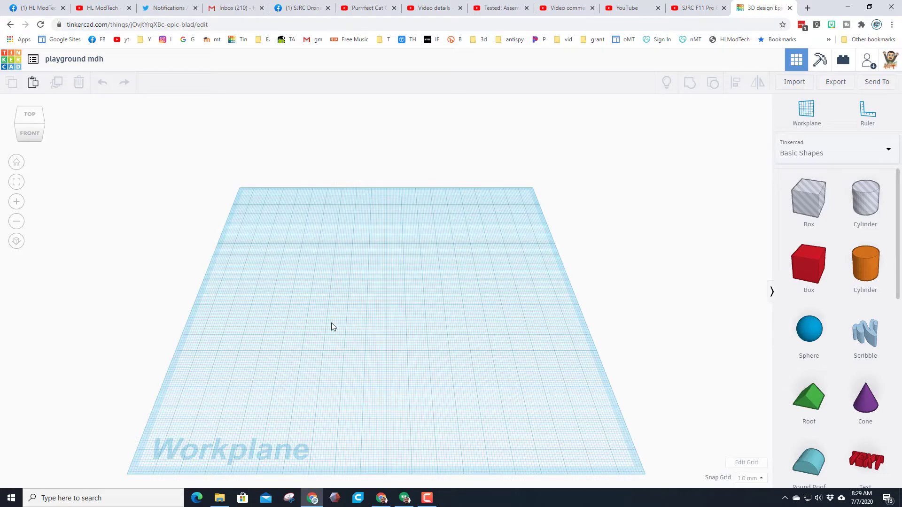
Step: Add a Spring from the Featured shape generators to the workplane and scale it up uniformly to about 95.5 mm tall
{"action": "mouse_move", "coordinate": [469, 368]}
{"action": "right_mouse_down"}
{"action": "mouse_move", "coordinate": [403, 348]}
{"action": "mouse_move", "coordinate": [445, 323]}
{"action": "mouse_move", "coordinate": [475, 340]}
{"action": "mouse_move", "coordinate": [491, 364]}
{"action": "mouse_move", "coordinate": [487, 381]}
{"action": "mouse_move", "coordinate": [462, 384]}
{"action": "right_mouse_up"}
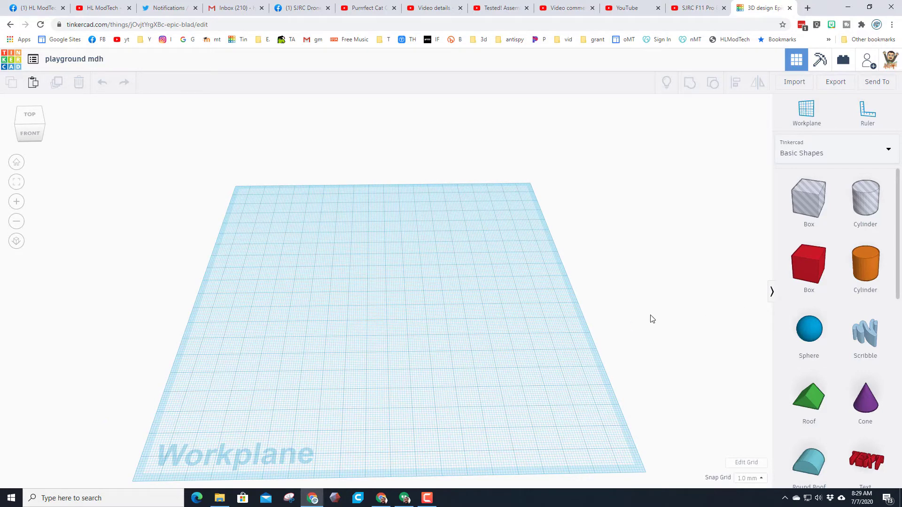
{"action": "left_click", "coordinate": [811, 153]}
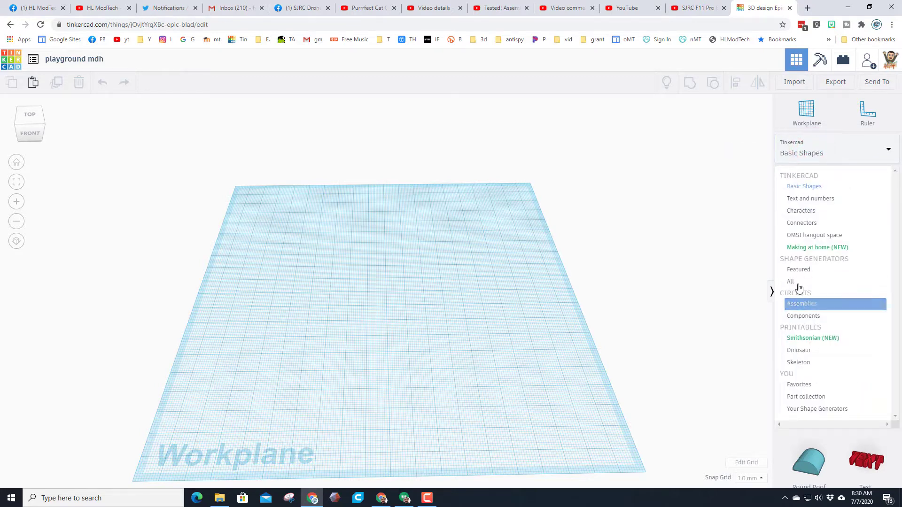
{"action": "left_click", "coordinate": [802, 273]}
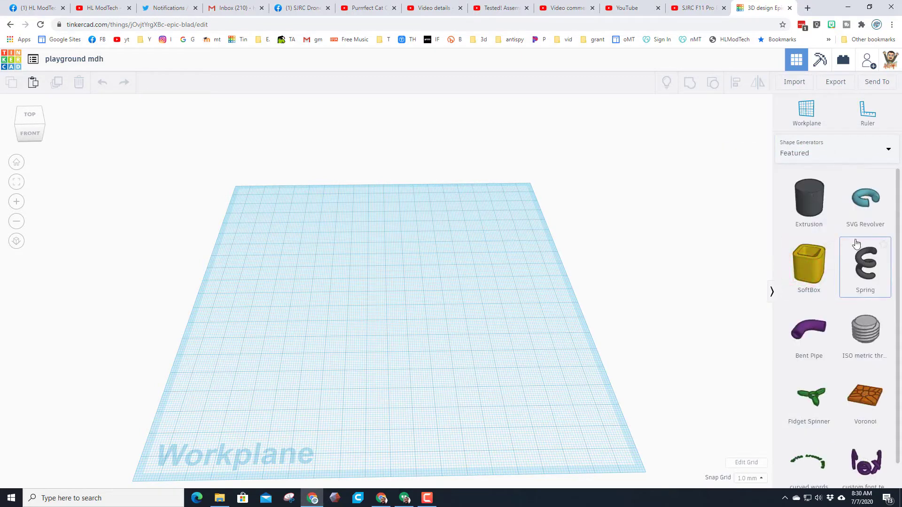
{"action": "left_click", "coordinate": [339, 287]}
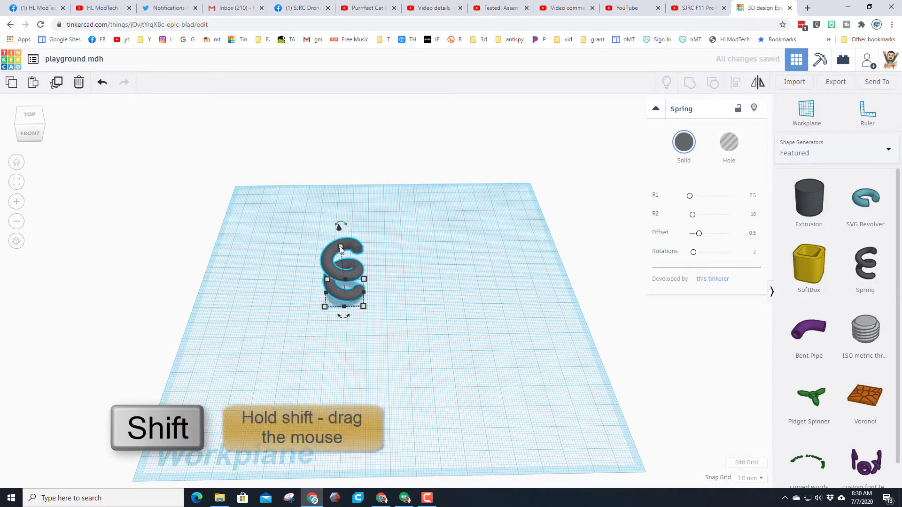
{"action": "left_click_drag", "start_coordinate": [340, 248], "coordinate": [324, 122], "text": "shift"}
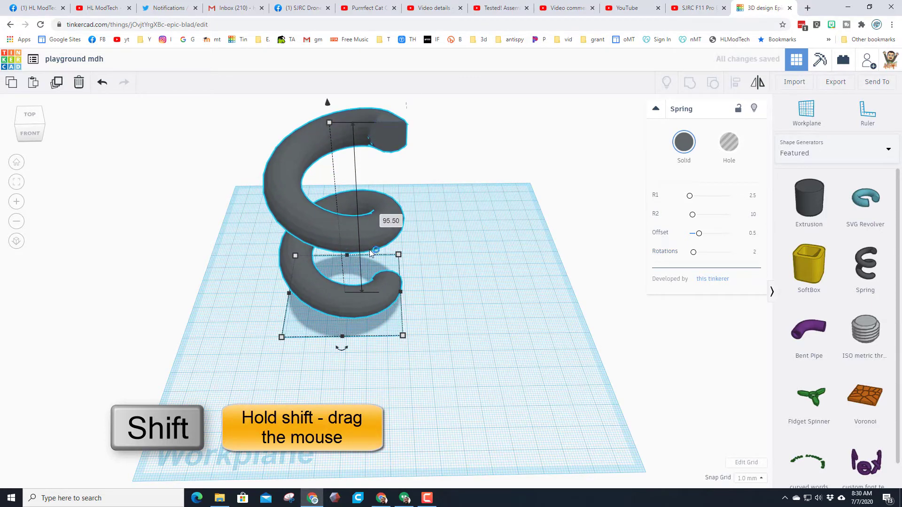
Step: Recolour the solid spring yellow
{"action": "left_click", "coordinate": [680, 146]}
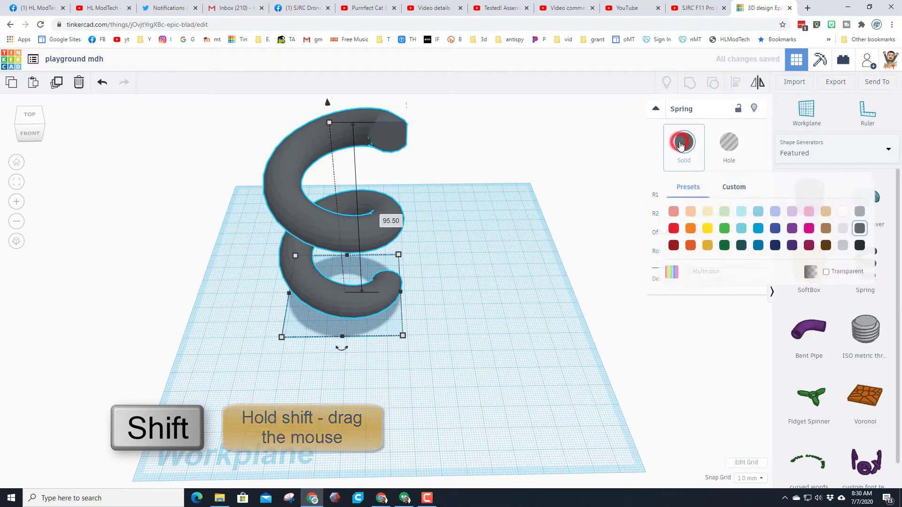
{"action": "left_click", "coordinate": [706, 232]}
{"action": "right_click_drag", "start_coordinate": [529, 315], "coordinate": [414, 245]}
Step: Duplicate the yellow spring in place, nudge the copy up two snap steps, and turn it into a hole
{"action": "left_click", "coordinate": [362, 201]}
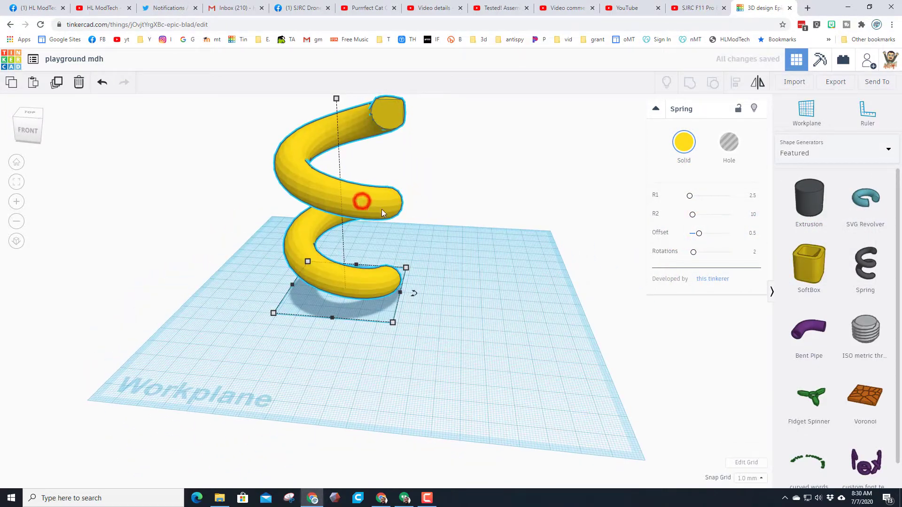
{"action": "key", "text": "ctrl+d"}
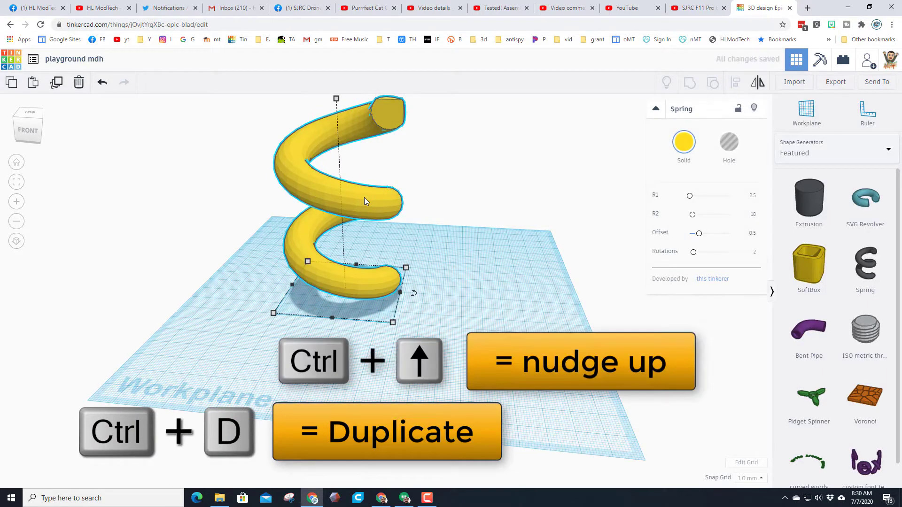
{"action": "key", "text": "ctrl+Up"}
{"action": "key", "text": "ctrl+Up"}
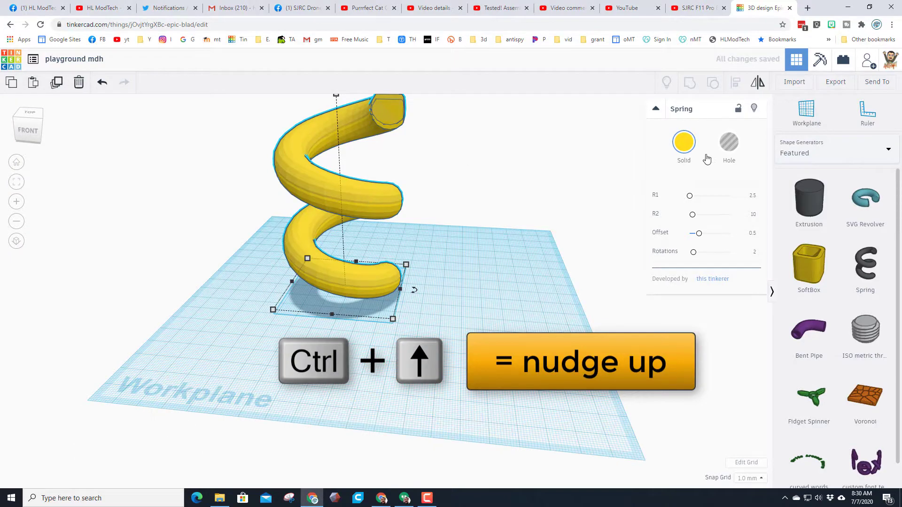
{"action": "left_click", "coordinate": [729, 142]}
Step: Group the yellow spring with its raised hole copy to carve out an open spiral slide
{"action": "right_click_drag", "start_coordinate": [368, 326], "coordinate": [410, 252]}
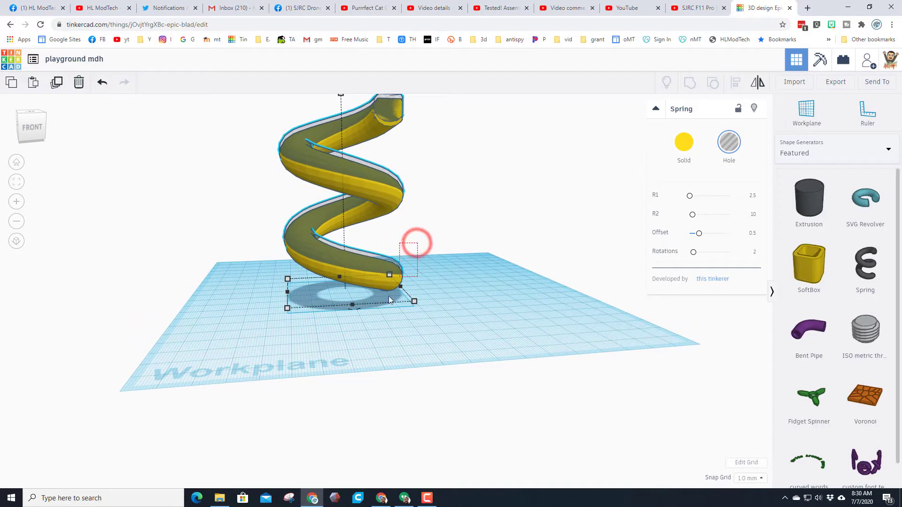
{"action": "left_click_drag", "start_coordinate": [381, 308], "coordinate": [379, 310]}
{"action": "left_click", "coordinate": [688, 85]}
{"action": "right_click_drag", "start_coordinate": [546, 240], "coordinate": [393, 241]}
{"action": "right_click_drag", "start_coordinate": [444, 312], "coordinate": [422, 309]}
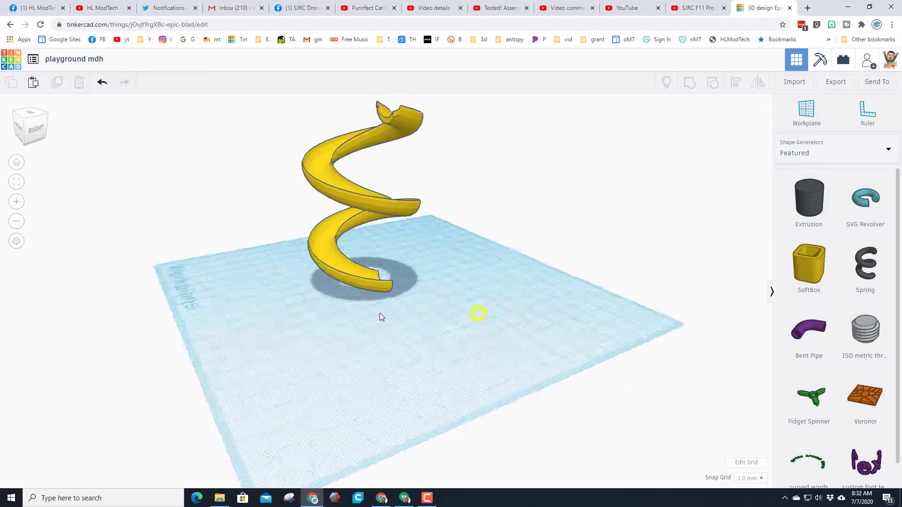
Step: Raise the spiral slide four snap steps above the workplane
{"action": "right_click_drag", "start_coordinate": [381, 316], "coordinate": [361, 277]}
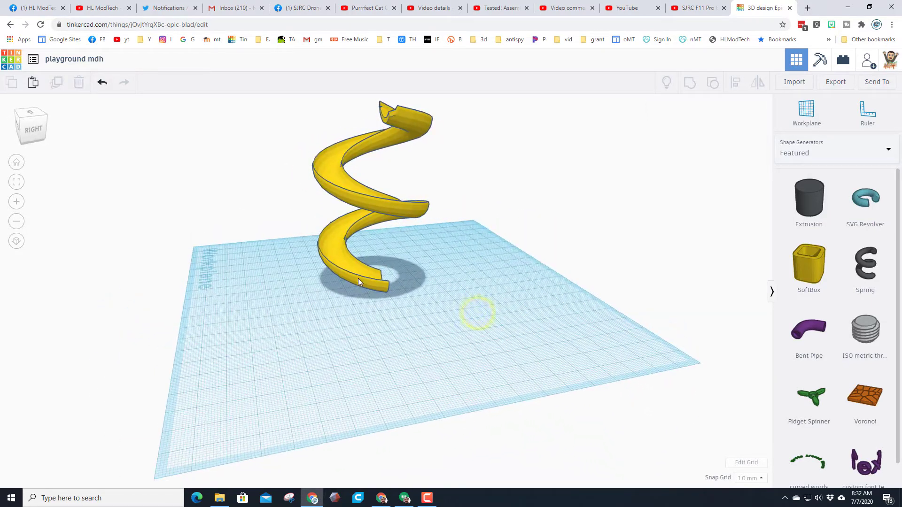
{"action": "left_click", "coordinate": [369, 282]}
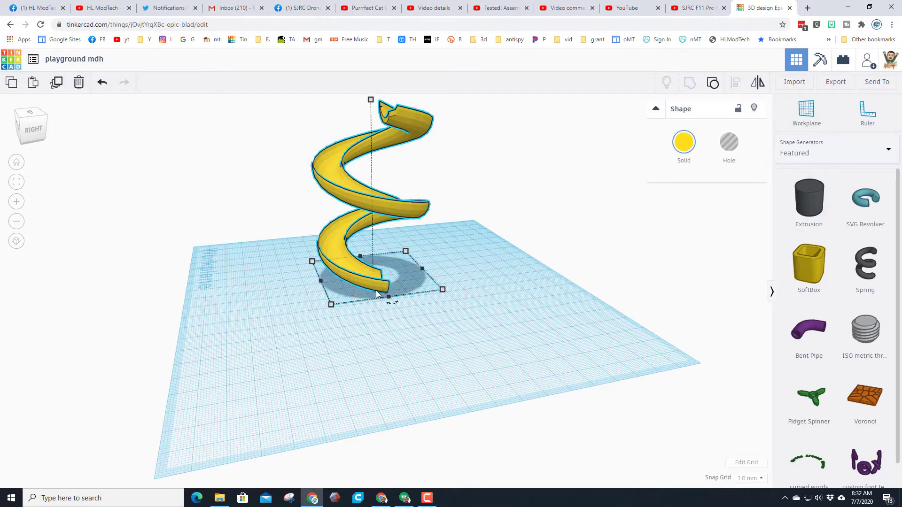
{"action": "key", "text": "ctrl+Up"}
{"action": "key", "text": "ctrl+Up"}
{"action": "key", "text": "ctrl+Up"}
{"action": "key", "text": "ctrl+Up"}
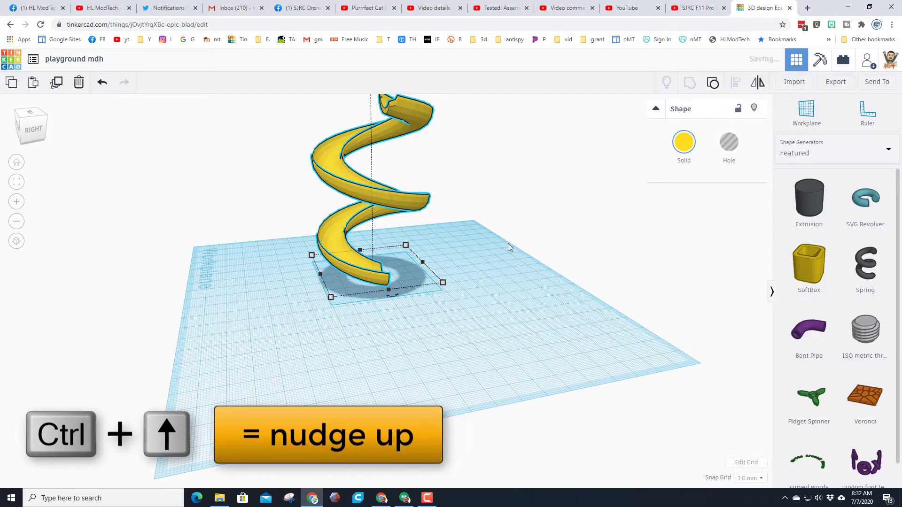
Step: Place a solid Cylinder from Basic Shapes beside the slide and scale it down uniformly to about 7 mm tall
{"action": "left_click", "coordinate": [796, 149]}
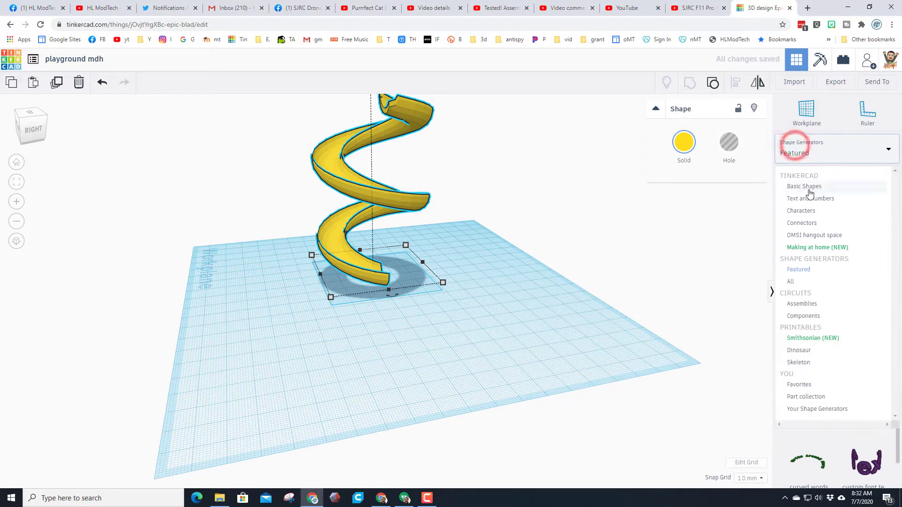
{"action": "left_click", "coordinate": [802, 187]}
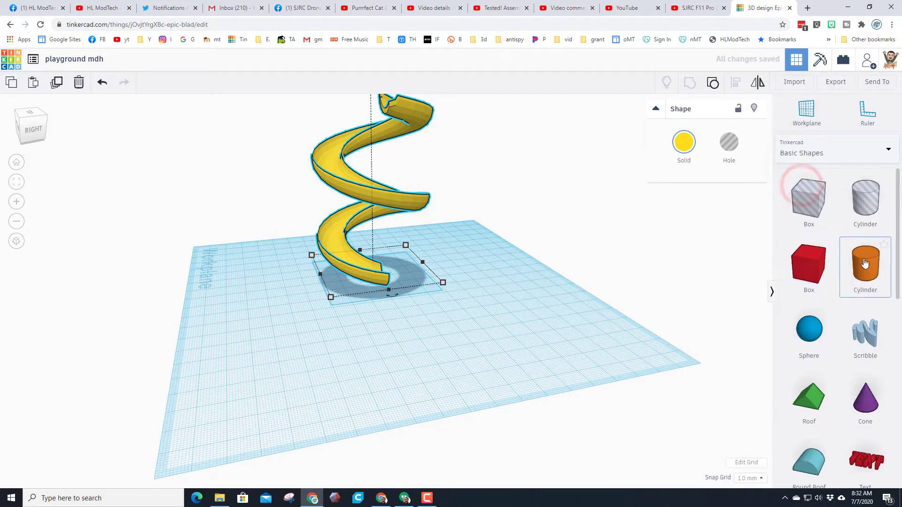
{"action": "left_click_drag", "start_coordinate": [869, 268], "coordinate": [424, 311], "text": "shift"}
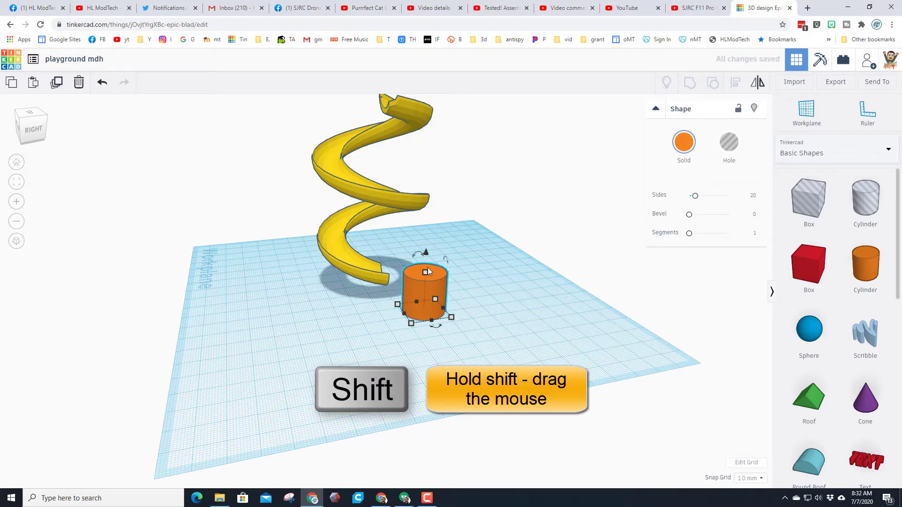
{"action": "left_click_drag", "start_coordinate": [425, 273], "coordinate": [425, 303], "text": "shift"}
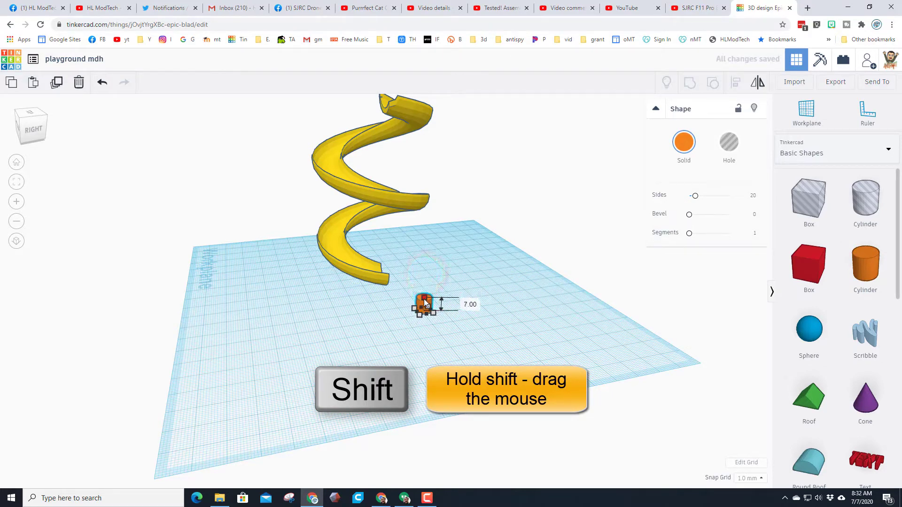
Step: Move the small cylinder over to the lower end of the spiral slide
{"action": "left_click", "coordinate": [386, 325]}
{"action": "right_click_drag", "start_coordinate": [361, 321], "coordinate": [438, 288]}
{"action": "left_click_drag", "start_coordinate": [448, 285], "coordinate": [393, 294]}
{"action": "right_click_drag", "start_coordinate": [393, 294], "coordinate": [441, 306]}
{"action": "scroll", "coordinate": [441, 306], "scroll_direction": "up", "scroll_amount": 2}
{"action": "right_click_drag", "start_coordinate": [503, 245], "coordinate": [279, 291]}
{"action": "right_click_drag", "start_coordinate": [373, 339], "coordinate": [292, 230]}
{"action": "right_click_drag", "start_coordinate": [368, 288], "coordinate": [358, 305]}
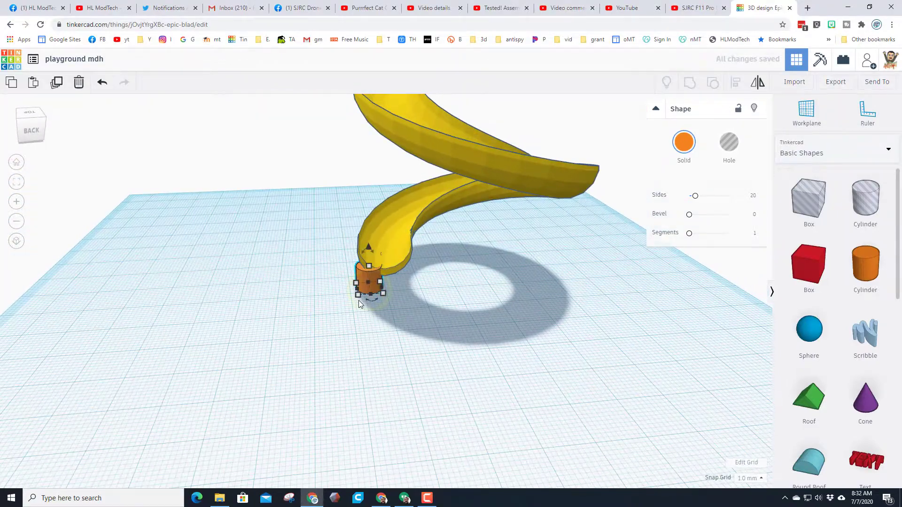
Step: Centre the small cylinder beneath the slide's lower lip and stretch it to 10 mm long as a support post
{"action": "scroll", "coordinate": [359, 301], "scroll_direction": "up", "scroll_amount": 1}
{"action": "scroll", "coordinate": [340, 306], "scroll_direction": "up", "scroll_amount": 2}
{"action": "left_click_drag", "start_coordinate": [363, 274], "coordinate": [346, 269]}
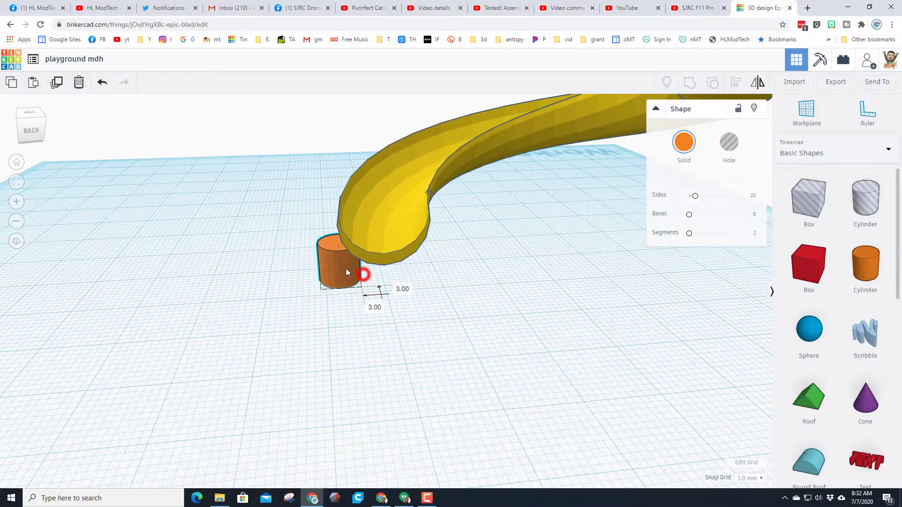
{"action": "right_click_drag", "start_coordinate": [312, 302], "coordinate": [350, 274]}
{"action": "left_click_drag", "start_coordinate": [351, 275], "coordinate": [369, 272]}
{"action": "right_click_drag", "start_coordinate": [419, 290], "coordinate": [289, 286]}
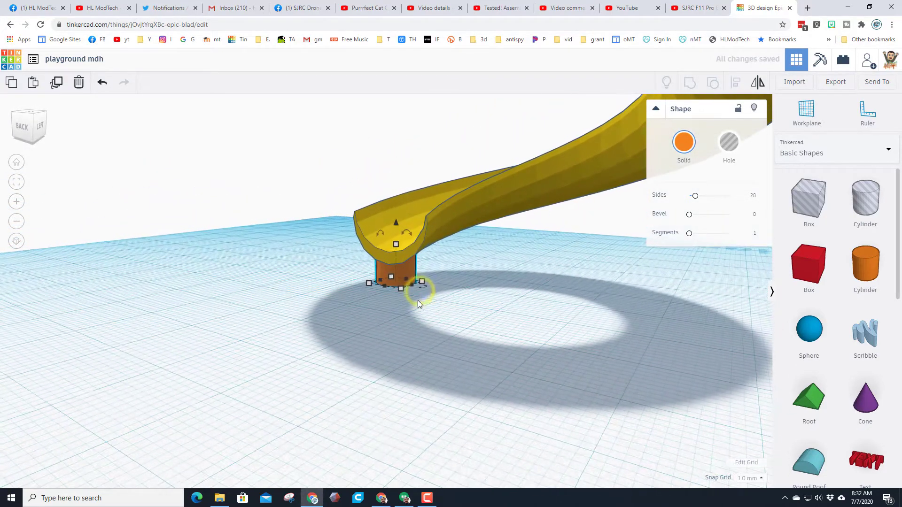
{"action": "mouse_move", "coordinate": [411, 287]}
{"action": "left_mouse_down"}
{"action": "mouse_move", "coordinate": [430, 292]}
{"action": "mouse_move", "coordinate": [422, 289]}
{"action": "left_mouse_up"}
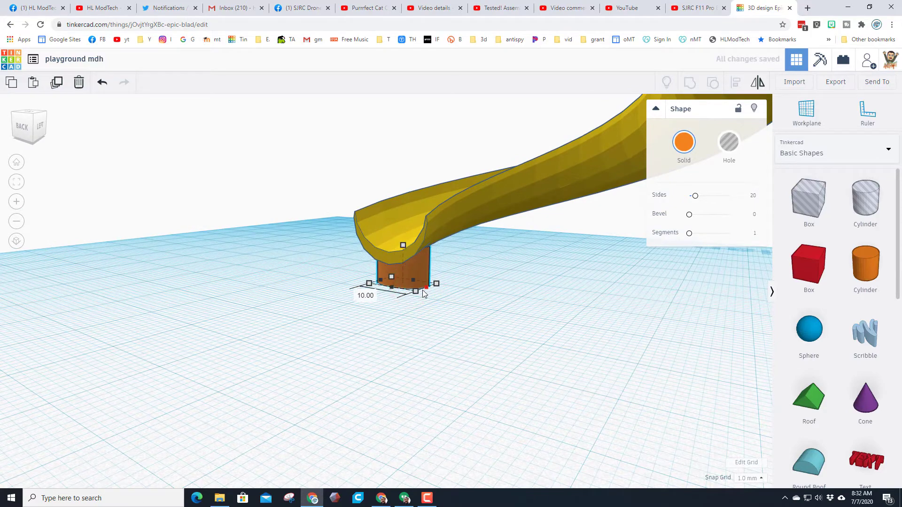
Step: Duplicate the short support post, move the copy under the slide's next bend, and stretch it up to the slide's underside
{"action": "right_click_drag", "start_coordinate": [359, 309], "coordinate": [425, 341]}
{"action": "scroll", "coordinate": [425, 341], "scroll_direction": "down", "scroll_amount": 1}
{"action": "right_click_drag", "start_coordinate": [325, 340], "coordinate": [388, 334]}
{"action": "left_click", "coordinate": [410, 345]}
{"action": "left_click", "coordinate": [402, 301]}
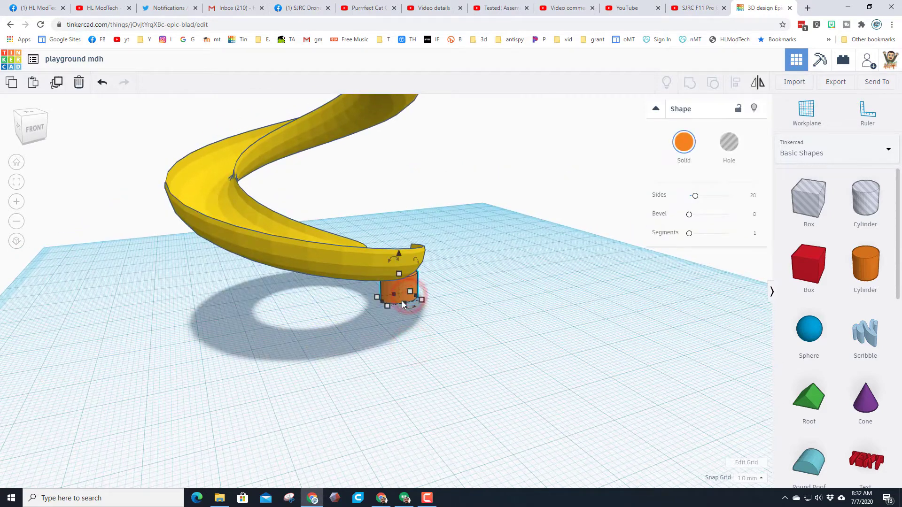
{"action": "key", "text": "ctrl+d"}
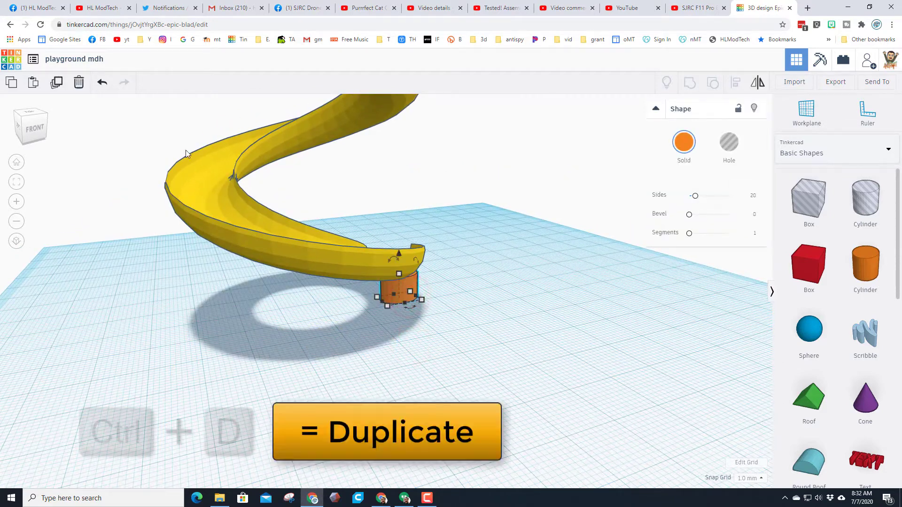
{"action": "left_click", "coordinate": [54, 84]}
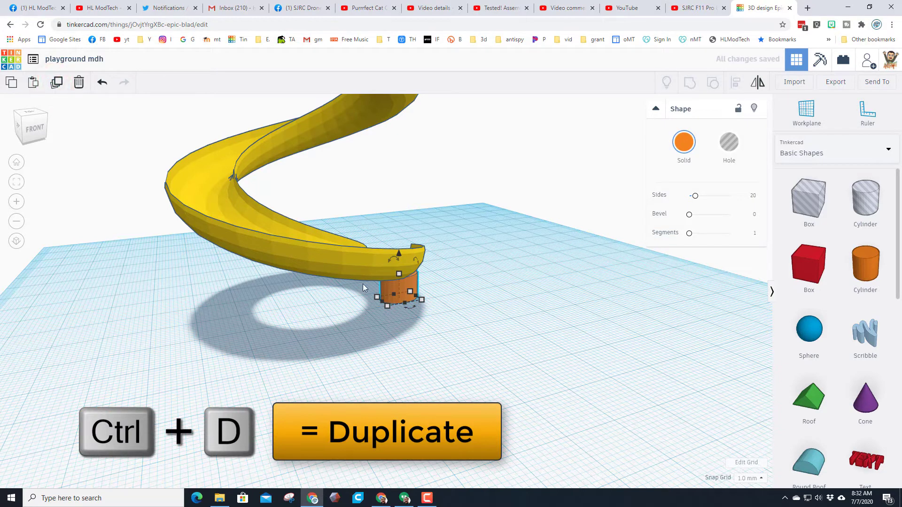
{"action": "left_click_drag", "start_coordinate": [392, 285], "coordinate": [224, 232]}
{"action": "right_click_drag", "start_coordinate": [141, 308], "coordinate": [372, 314]}
{"action": "left_click_drag", "start_coordinate": [448, 329], "coordinate": [471, 331]}
Step: Adjust the base of the taller post beneath the bend and set its bevel to 2
{"action": "right_click_drag", "start_coordinate": [465, 398], "coordinate": [494, 412]}
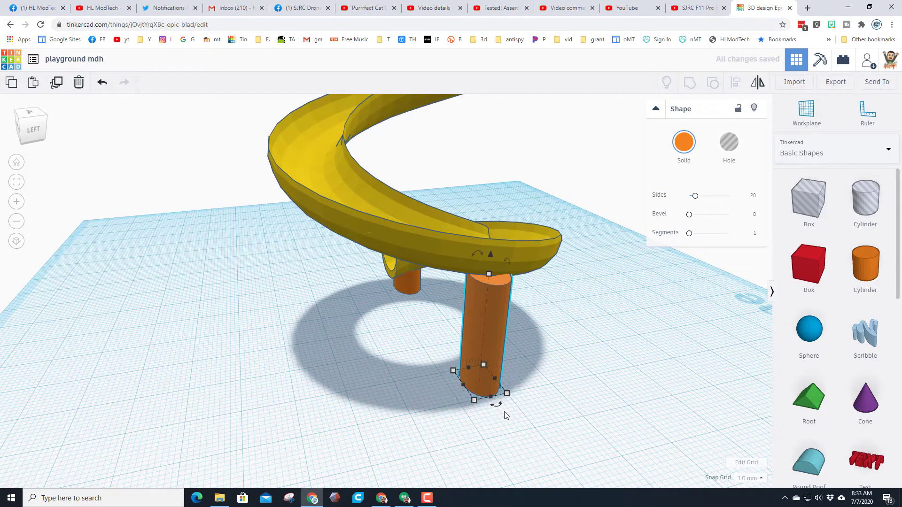
{"action": "mouse_move", "coordinate": [492, 409]}
{"action": "left_mouse_down"}
{"action": "mouse_move", "coordinate": [507, 408]}
{"action": "mouse_move", "coordinate": [506, 399]}
{"action": "left_mouse_up"}
{"action": "right_click_drag", "start_coordinate": [484, 413], "coordinate": [485, 311]}
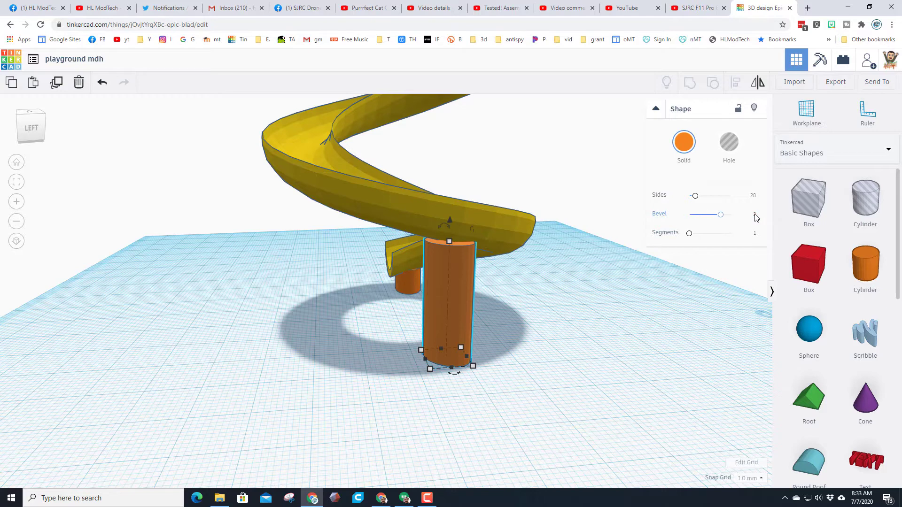
Step: Set the bevel of the short post under the slide's lower end to 2
{"action": "right_click_drag", "start_coordinate": [541, 273], "coordinate": [407, 286]}
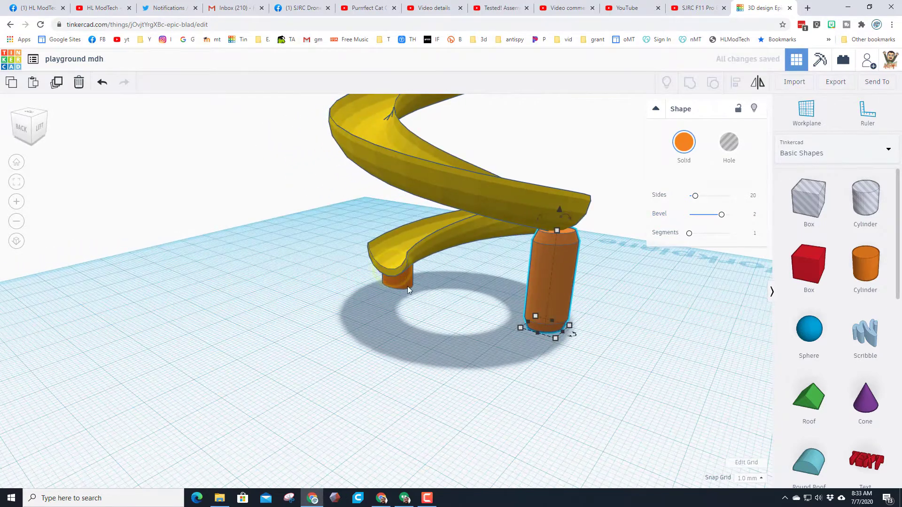
{"action": "left_click", "coordinate": [407, 286]}
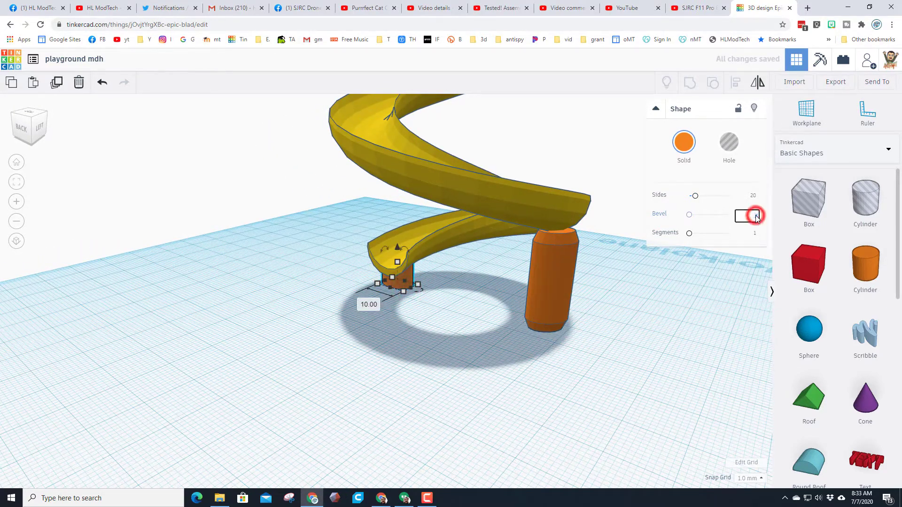
{"action": "right_click_drag", "start_coordinate": [380, 355], "coordinate": [264, 342]}
{"action": "right_click_drag", "start_coordinate": [258, 332], "coordinate": [521, 308]}
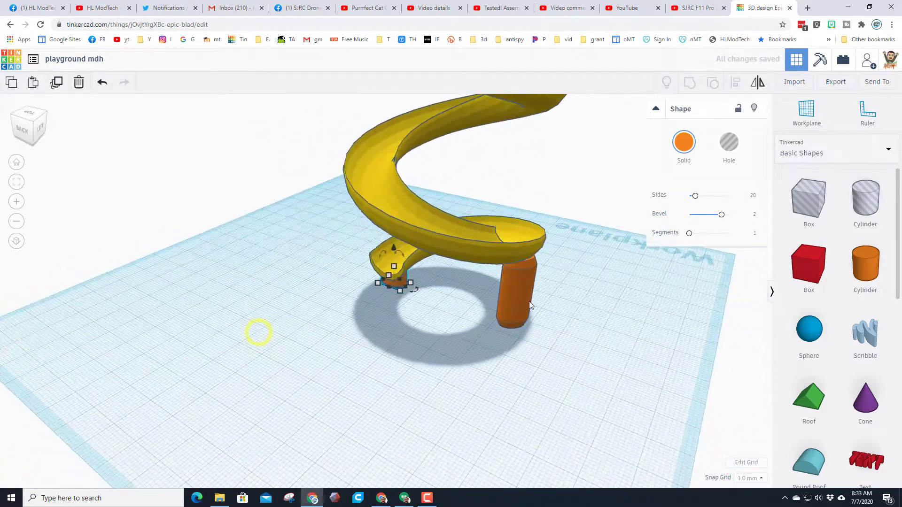
Step: Duplicate the taller bevelled post, move the copy across the slide's footprint, and increase its height
{"action": "left_click", "coordinate": [527, 304]}
{"action": "key", "text": "ctrl+d"}
{"action": "left_click_drag", "start_coordinate": [527, 306], "coordinate": [409, 309]}
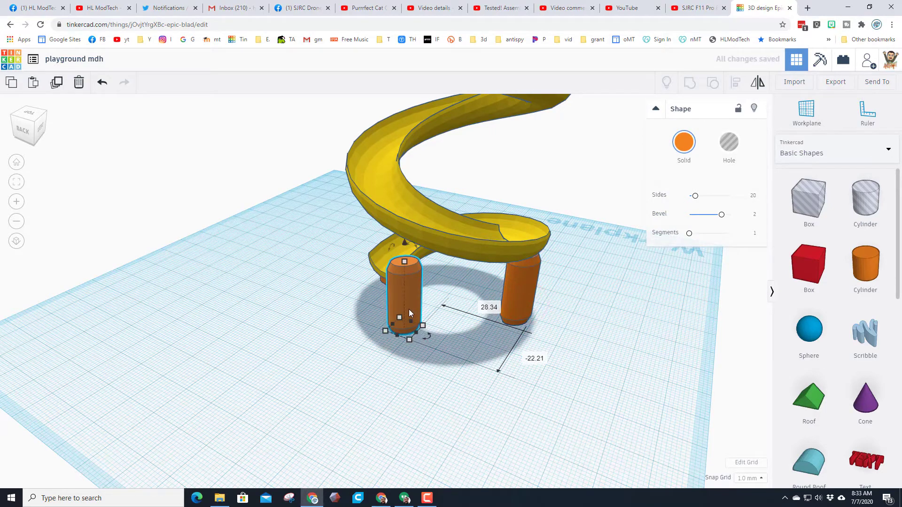
{"action": "left_click_drag", "start_coordinate": [402, 258], "coordinate": [410, 228]}
Step: Reposition the third post nearer the slide's higher turn and stretch it upward to reach the underside
{"action": "right_click_drag", "start_coordinate": [370, 354], "coordinate": [451, 336]}
{"action": "right_click_drag", "start_coordinate": [378, 323], "coordinate": [461, 329]}
{"action": "left_click_drag", "start_coordinate": [459, 283], "coordinate": [467, 298]}
{"action": "scroll", "coordinate": [469, 329], "scroll_direction": "up", "scroll_amount": 2}
{"action": "scroll", "coordinate": [473, 272], "scroll_direction": "down", "scroll_amount": 2}
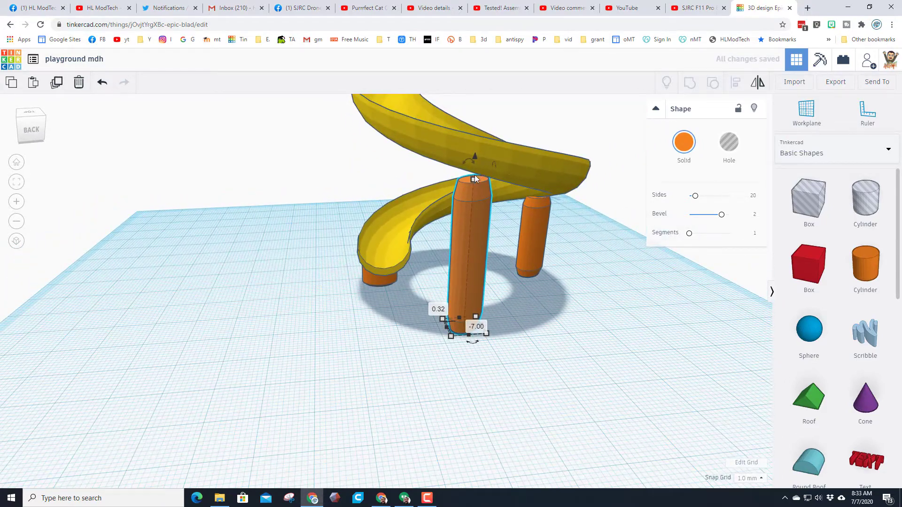
{"action": "left_click_drag", "start_coordinate": [473, 179], "coordinate": [472, 171]}
Step: Shift the tallest post sideways so it stands directly beneath the slide's higher turn
{"action": "right_click_drag", "start_coordinate": [481, 195], "coordinate": [453, 171]}
{"action": "right_click_drag", "start_coordinate": [431, 242], "coordinate": [478, 339]}
{"action": "left_click_drag", "start_coordinate": [484, 350], "coordinate": [458, 351]}
{"action": "right_click_drag", "start_coordinate": [263, 343], "coordinate": [627, 303]}
{"action": "right_click_drag", "start_coordinate": [244, 327], "coordinate": [461, 210]}
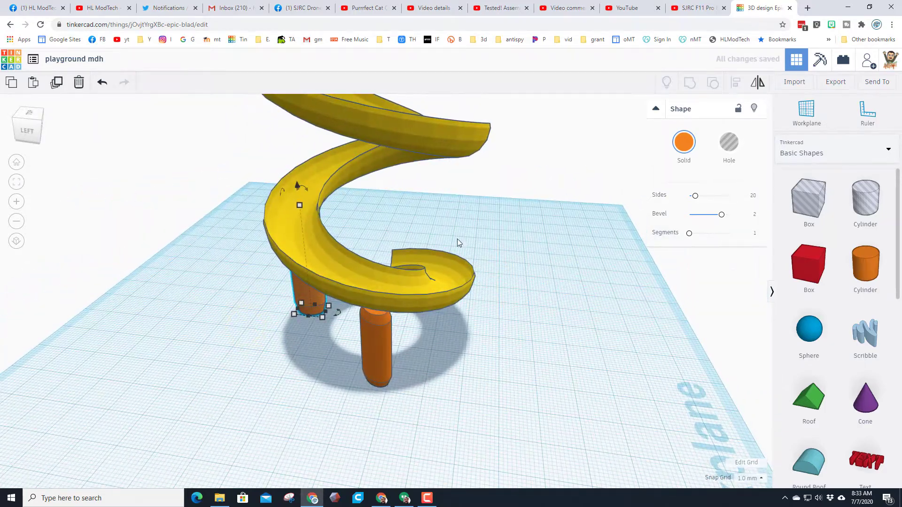
Step: Duplicate the tallest post and place the copy at the slide's outer edge, beside the short post
{"action": "left_click", "coordinate": [300, 362]}
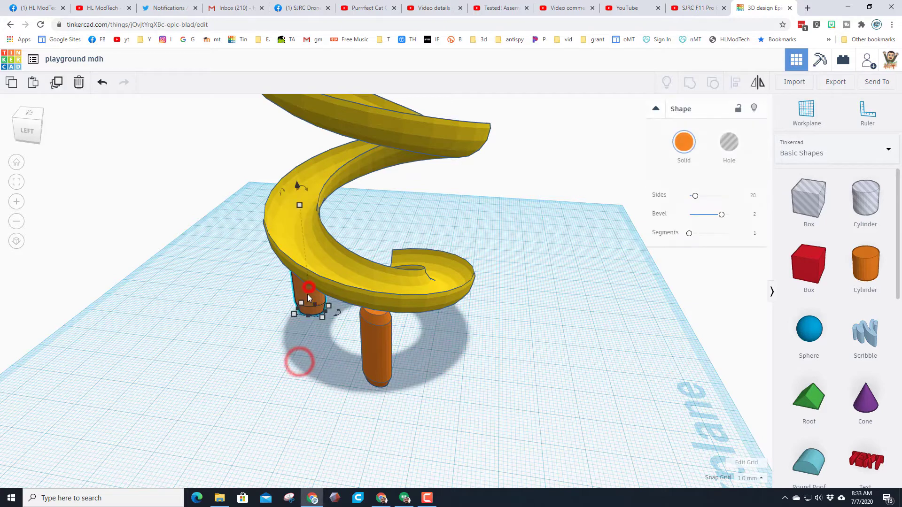
{"action": "left_click_drag", "start_coordinate": [308, 295], "coordinate": [466, 342]}
{"action": "right_click_drag", "start_coordinate": [437, 352], "coordinate": [543, 307]}
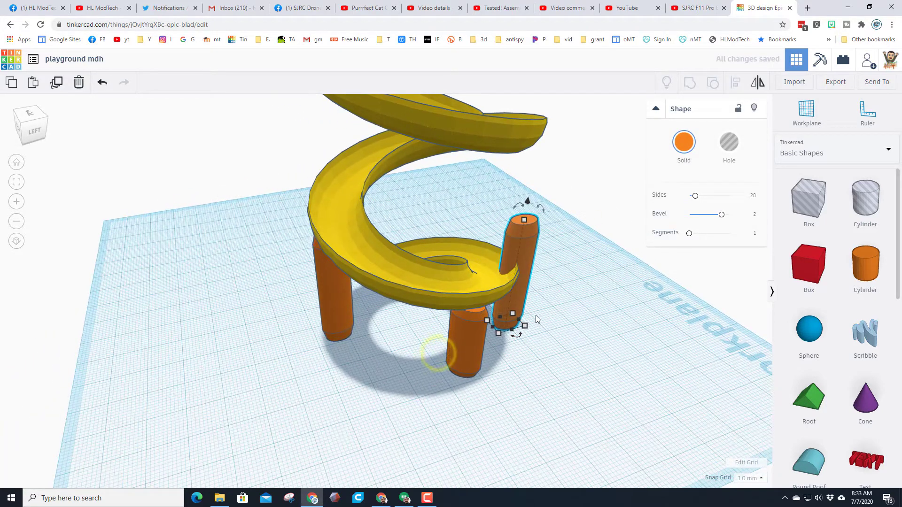
Step: Rotate the copied post about 26° around its vertical axis
{"action": "left_click", "coordinate": [571, 370]}
{"action": "left_click", "coordinate": [509, 306]}
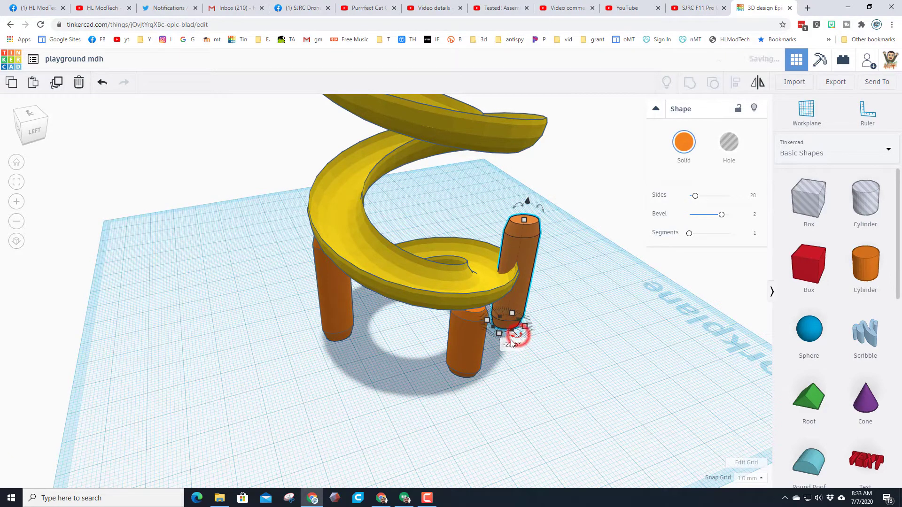
{"action": "scroll", "coordinate": [526, 338], "scroll_direction": "up", "scroll_amount": 4}
{"action": "mouse_move", "coordinate": [563, 356]}
{"action": "left_mouse_down"}
{"action": "mouse_move", "coordinate": [596, 371]}
{"action": "mouse_move", "coordinate": [562, 361]}
{"action": "left_mouse_up"}
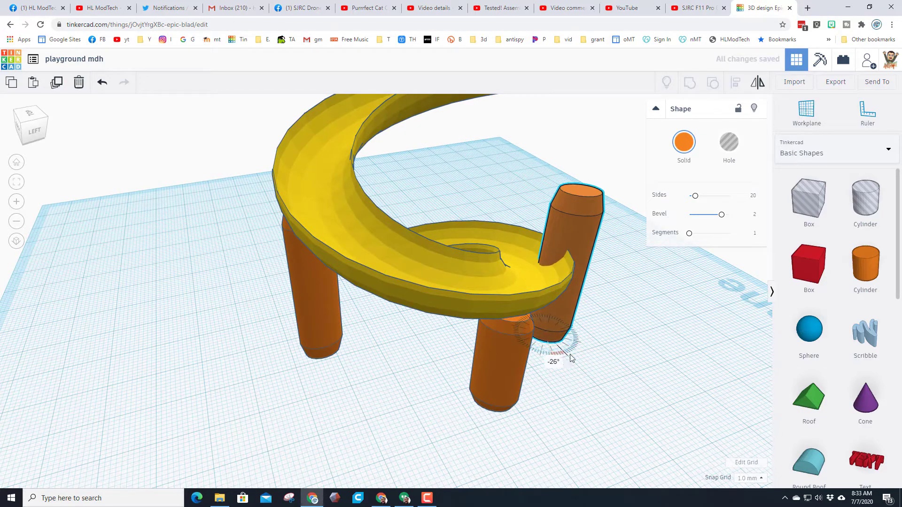
Step: Move the rotated post outward so it stands clear of the slide's lower turn
{"action": "right_click_drag", "start_coordinate": [596, 323], "coordinate": [497, 339]}
{"action": "left_click_drag", "start_coordinate": [501, 358], "coordinate": [501, 358]}
{"action": "right_click_drag", "start_coordinate": [505, 350], "coordinate": [503, 370]}
{"action": "right_click_drag", "start_coordinate": [489, 199], "coordinate": [504, 267]}
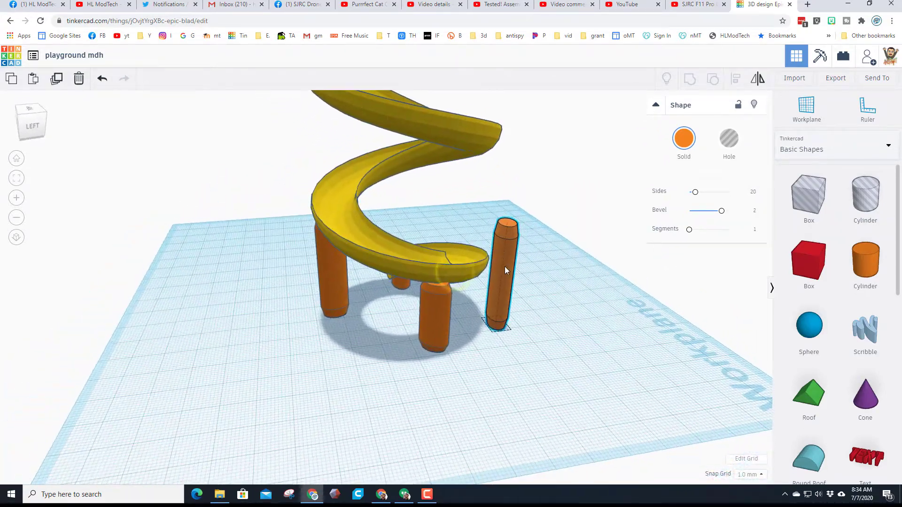
{"action": "left_click_drag", "start_coordinate": [503, 275], "coordinate": [511, 275]}
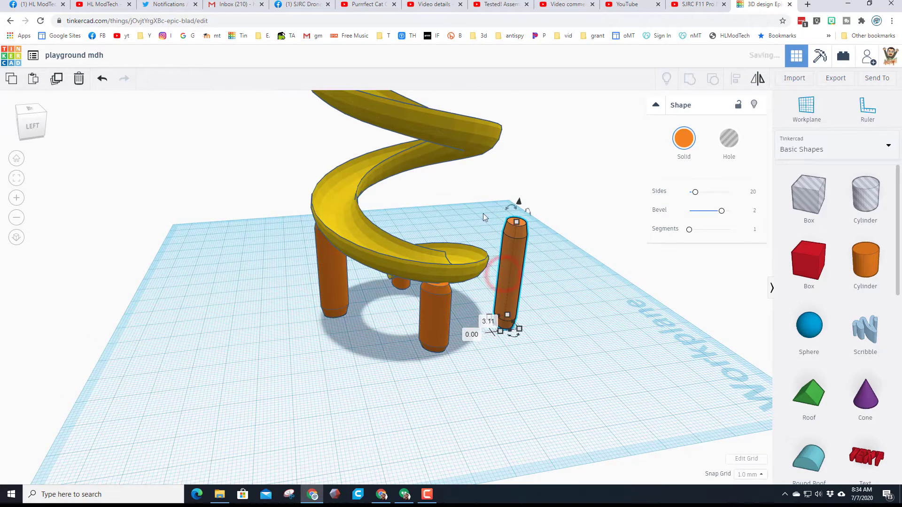
Step: Set a workplane on top of the outer post and stack a duplicate of the post on it
{"action": "key", "text": "w"}
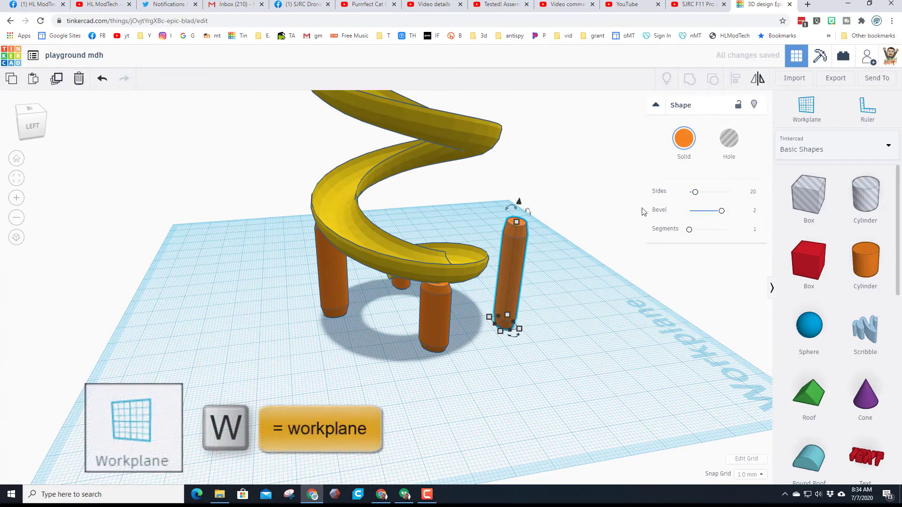
{"action": "left_click", "coordinate": [523, 225]}
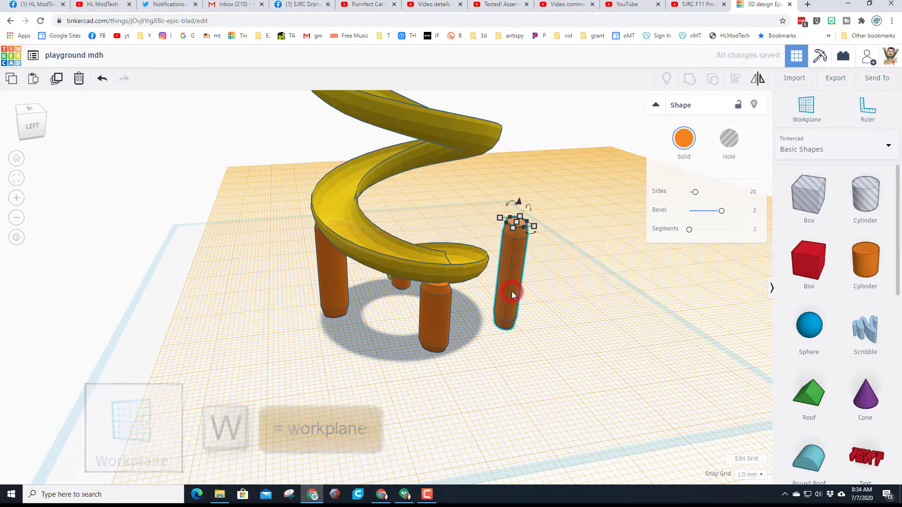
{"action": "key", "text": "d"}
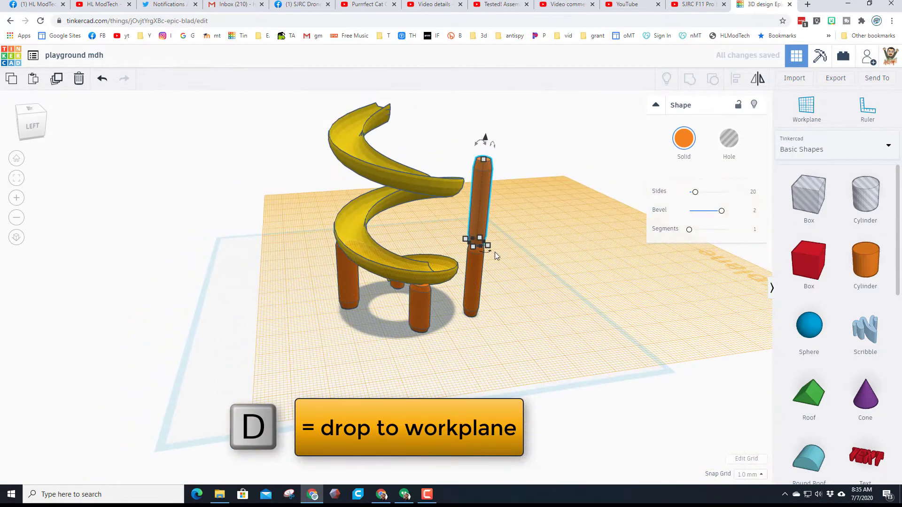
Step: Tilt the stacked upper post inward toward the underside of the slide's upper turn and nudge it closer
{"action": "left_click_drag", "start_coordinate": [486, 162], "coordinate": [457, 181]}
{"action": "mouse_move", "coordinate": [417, 269]}
{"action": "right_mouse_down"}
{"action": "mouse_move", "coordinate": [409, 253]}
{"action": "mouse_move", "coordinate": [401, 267]}
{"action": "right_mouse_up"}
{"action": "key", "text": "Left"}
{"action": "key", "text": "Left"}
{"action": "key", "text": "Left"}
{"action": "key", "text": "Left"}
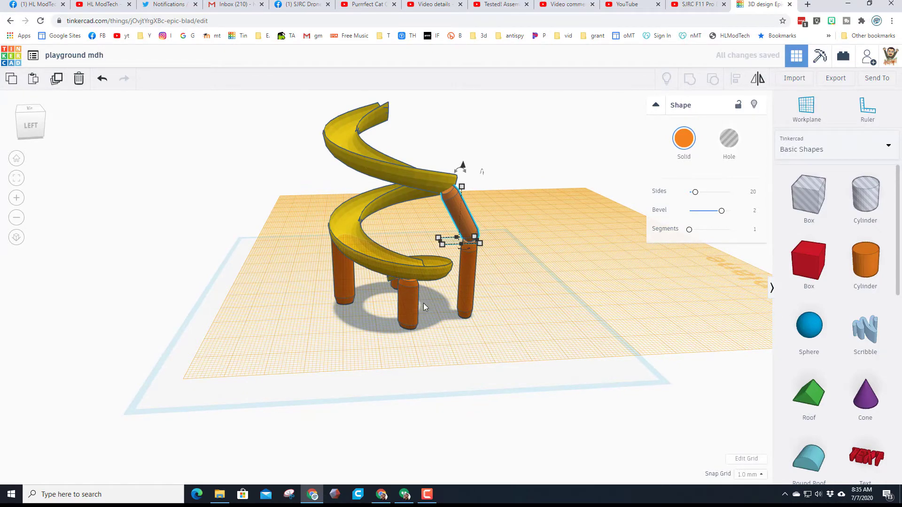
Step: Fine-tune the tilted post's position between the slide and the lower post, undoing the excess nudge
{"action": "scroll", "coordinate": [422, 303], "scroll_direction": "up", "scroll_amount": 3}
{"action": "right_click_drag", "start_coordinate": [520, 297], "coordinate": [491, 294]}
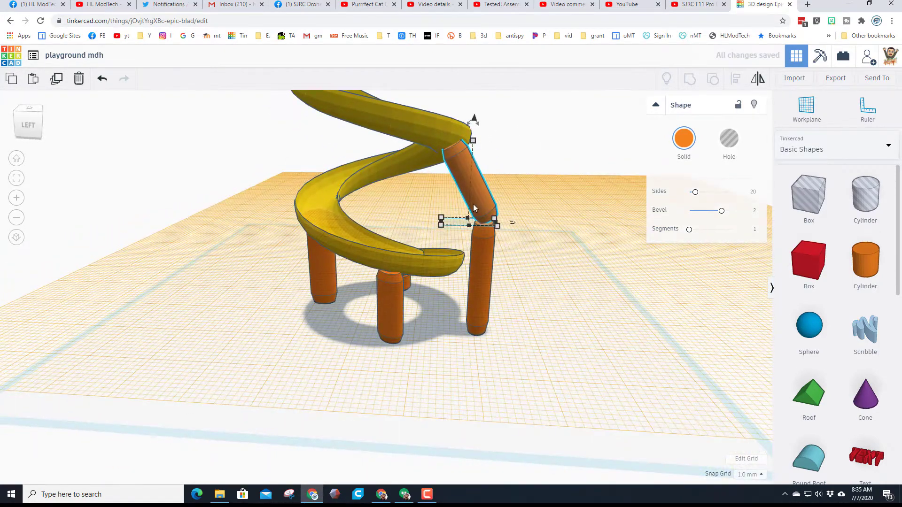
{"action": "key", "text": "Left"}
{"action": "key", "text": "Left"}
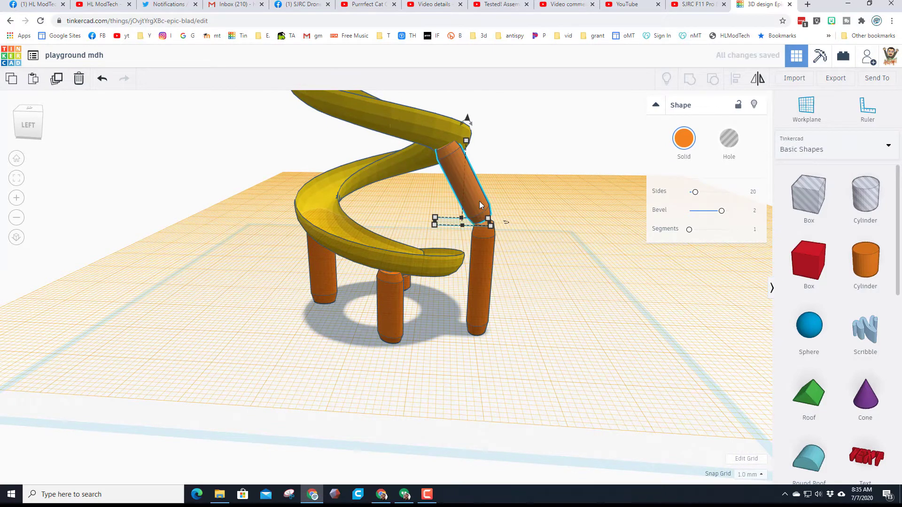
{"action": "right_click_drag", "start_coordinate": [499, 264], "coordinate": [416, 265]}
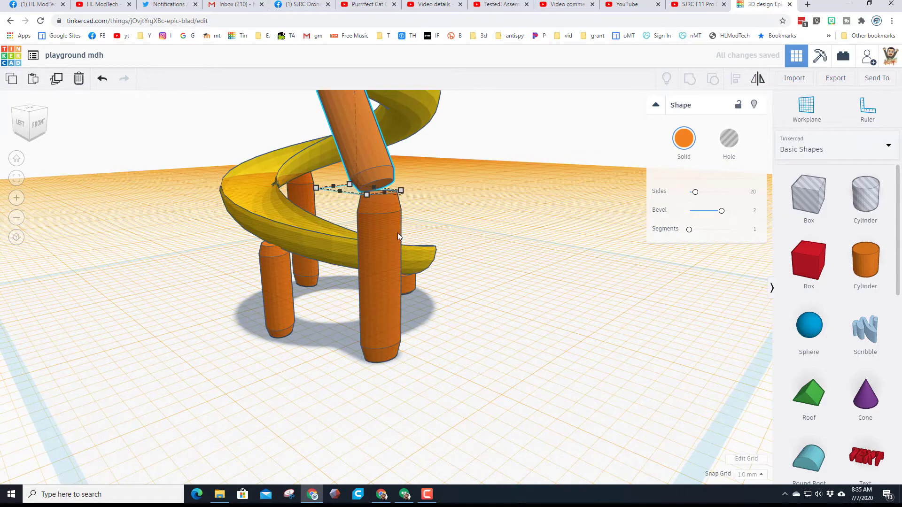
{"action": "scroll", "coordinate": [397, 237], "scroll_direction": "down", "scroll_amount": 5}
{"action": "scroll", "coordinate": [385, 230], "scroll_direction": "up", "scroll_amount": 5}
{"action": "key", "text": "ctrl+z"}
Step: Align a workplane to the tilted post's lower end, bring it down against the lower post, and restore the base workplane
{"action": "right_click_drag", "start_coordinate": [405, 227], "coordinate": [369, 221]}
{"action": "key", "text": "w"}
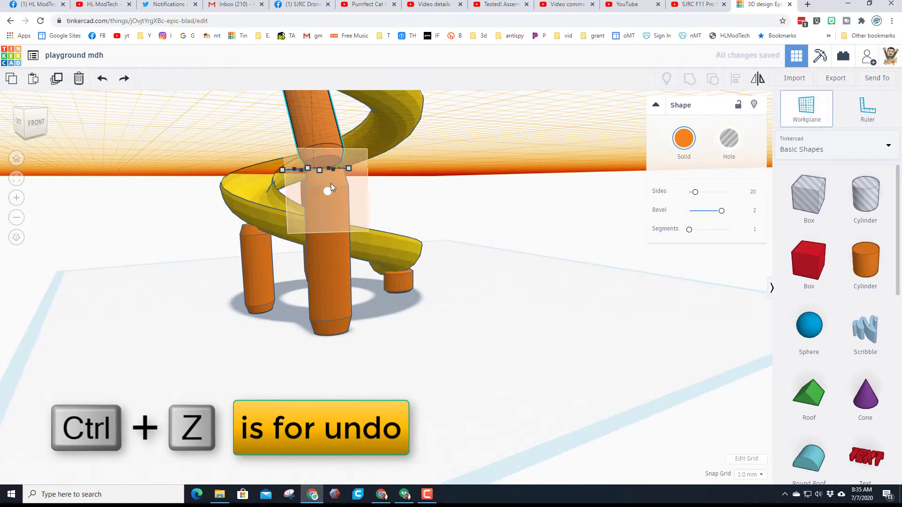
{"action": "left_click", "coordinate": [322, 161]}
{"action": "right_click_drag", "start_coordinate": [331, 183], "coordinate": [332, 203]}
{"action": "left_click_drag", "start_coordinate": [321, 199], "coordinate": [319, 217]}
{"action": "right_click_drag", "start_coordinate": [242, 266], "coordinate": [423, 265]}
{"action": "scroll", "coordinate": [444, 255], "scroll_direction": "down", "scroll_amount": 2}
{"action": "scroll", "coordinate": [385, 264], "scroll_direction": "down", "scroll_amount": 3}
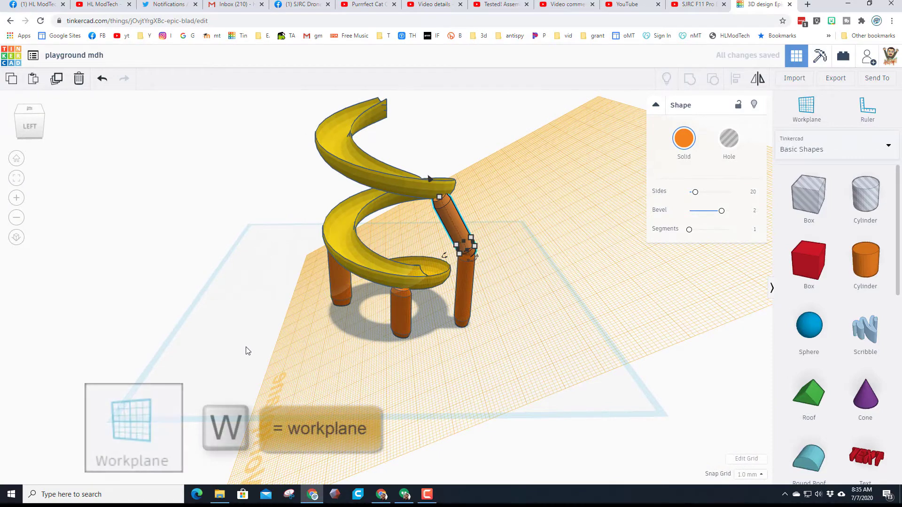
{"action": "left_click", "coordinate": [269, 320]}
Step: Duplicate the angled two-piece support to the slide's opposite side as a group that leans toward the slide
{"action": "left_click_drag", "start_coordinate": [503, 237], "coordinate": [310, 302]}
{"action": "key", "text": "ctrl+g"}
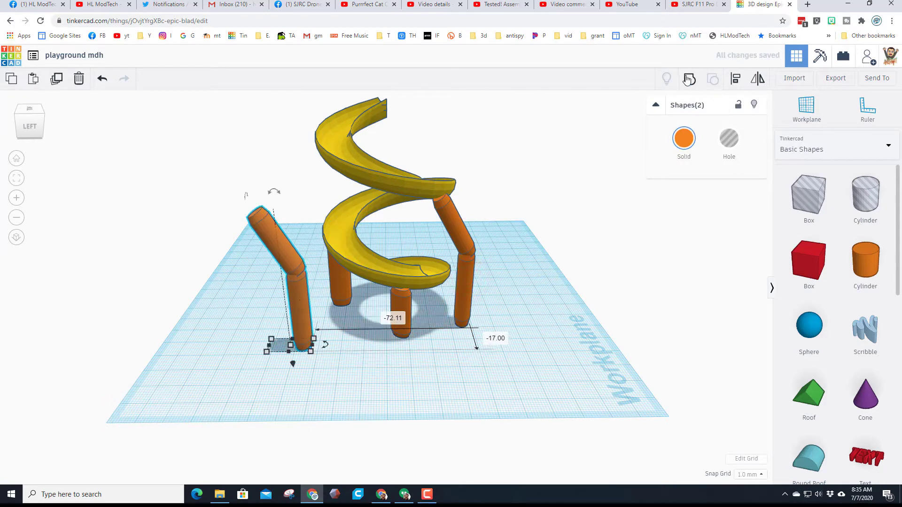
{"action": "left_click", "coordinate": [689, 79]}
{"action": "left_click_drag", "start_coordinate": [323, 351], "coordinate": [302, 286]}
{"action": "left_click", "coordinate": [312, 353]}
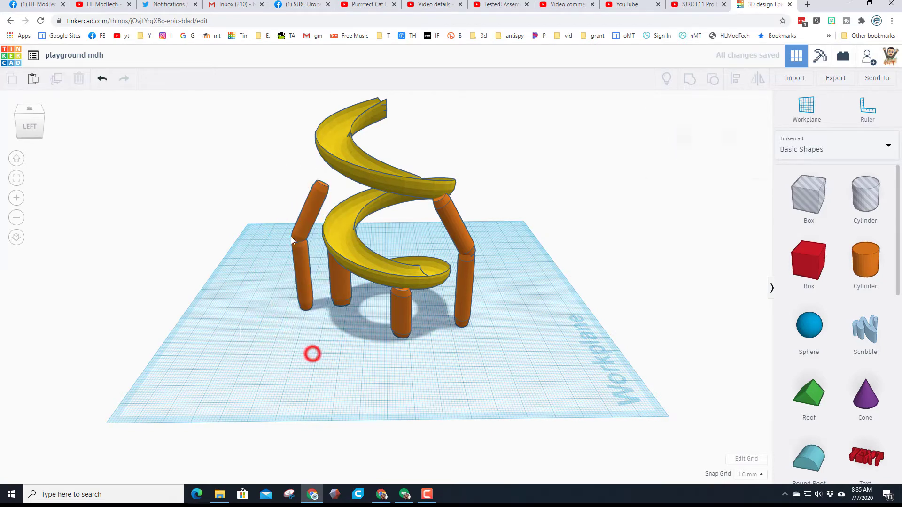
Step: Ungroup the copied support and raise its upper piece to 54 mm above the workplane
{"action": "left_click", "coordinate": [302, 222]}
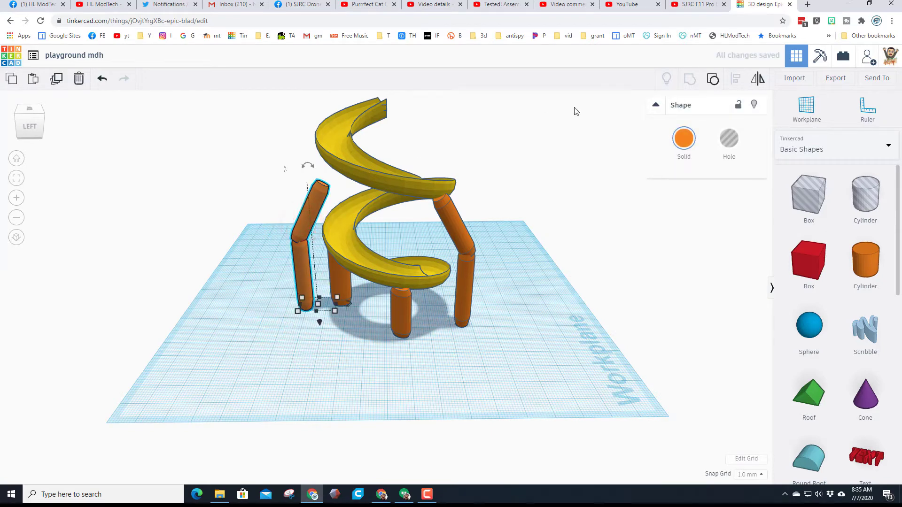
{"action": "left_click", "coordinate": [707, 80]}
{"action": "left_click", "coordinate": [253, 313]}
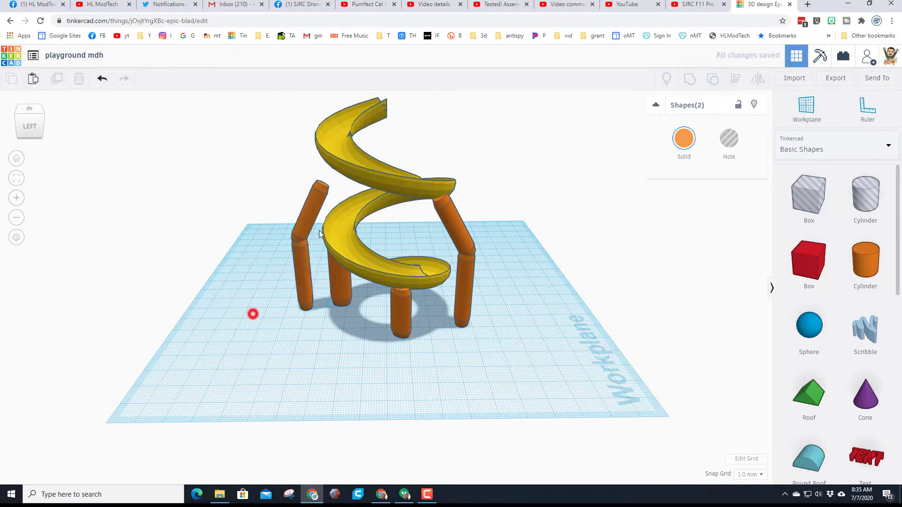
{"action": "left_click", "coordinate": [313, 206]}
{"action": "left_click_drag", "start_coordinate": [316, 262], "coordinate": [313, 236]}
{"action": "right_click_drag", "start_coordinate": [259, 269], "coordinate": [338, 227]}
{"action": "mouse_move", "coordinate": [324, 117]}
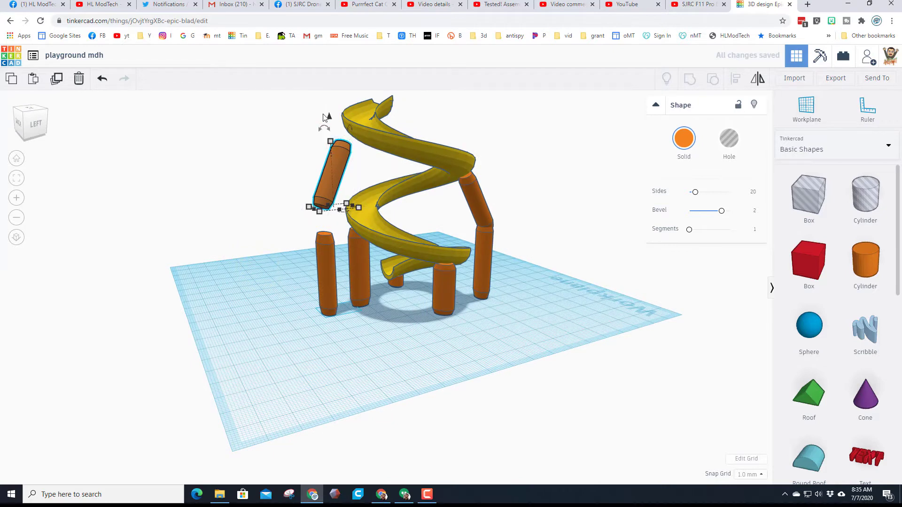
{"action": "left_click_drag", "start_coordinate": [329, 117], "coordinate": [330, 108]}
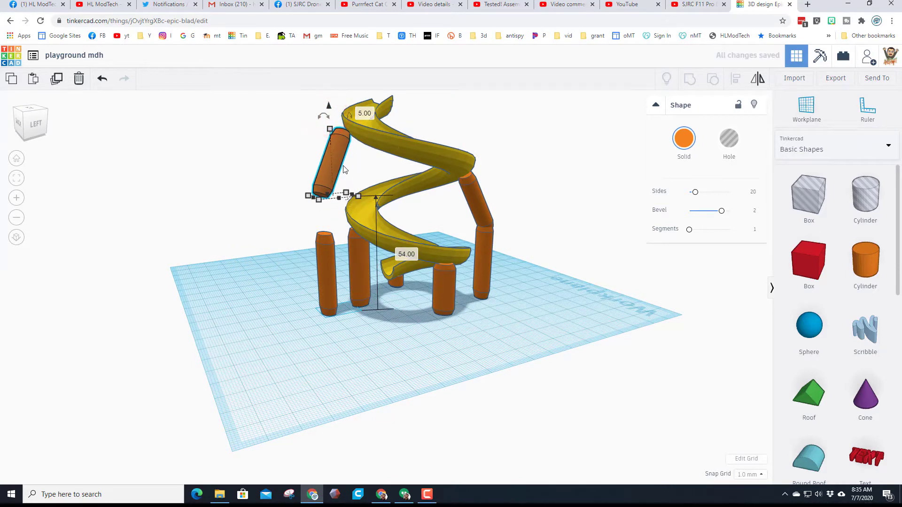
Step: Nudge the raised tilted piece against the underside of the slide's top end
{"action": "key", "text": "Right"}
{"action": "key", "text": "Right"}
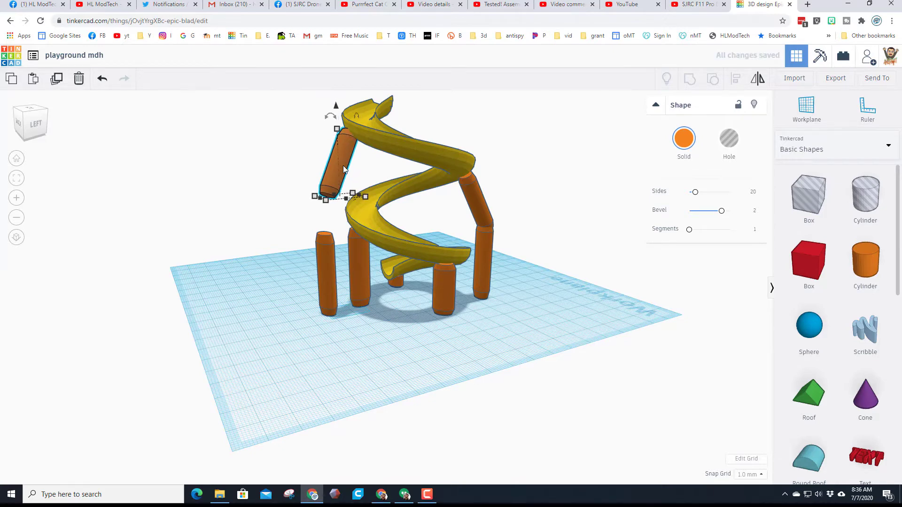
{"action": "right_click_drag", "start_coordinate": [312, 136], "coordinate": [386, 205]}
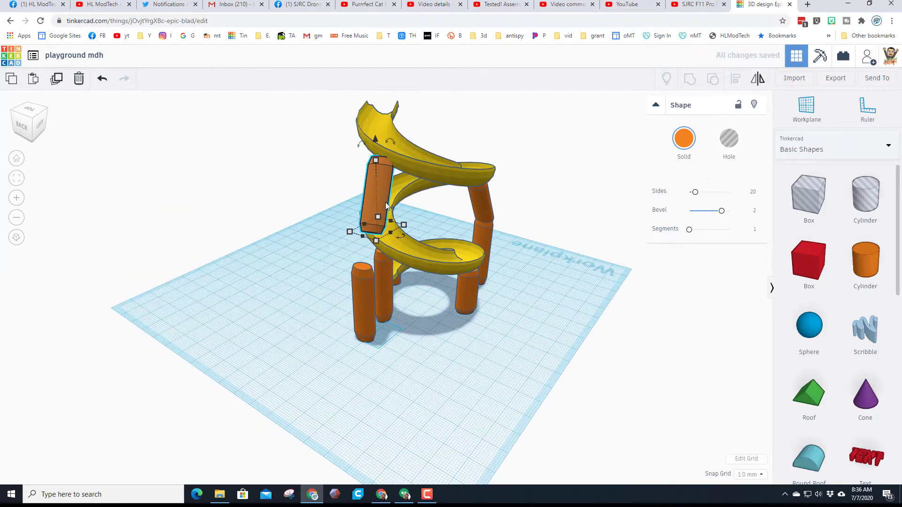
{"action": "key", "text": "Down"}
{"action": "right_click_drag", "start_coordinate": [357, 212], "coordinate": [322, 291]}
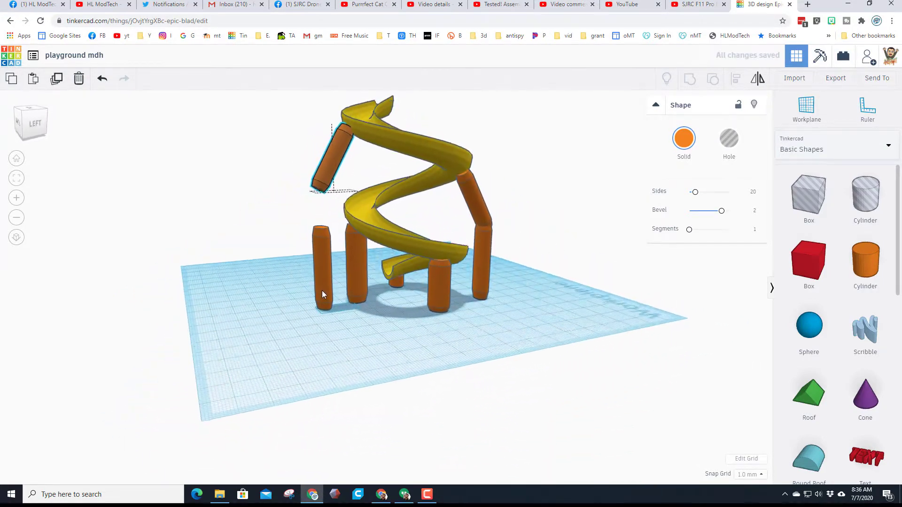
Step: Stretch the copied support's lower post to 56 mm high and nudge it into line beneath the tilted piece
{"action": "left_click", "coordinate": [322, 290]}
{"action": "left_click_drag", "start_coordinate": [320, 234], "coordinate": [322, 187]}
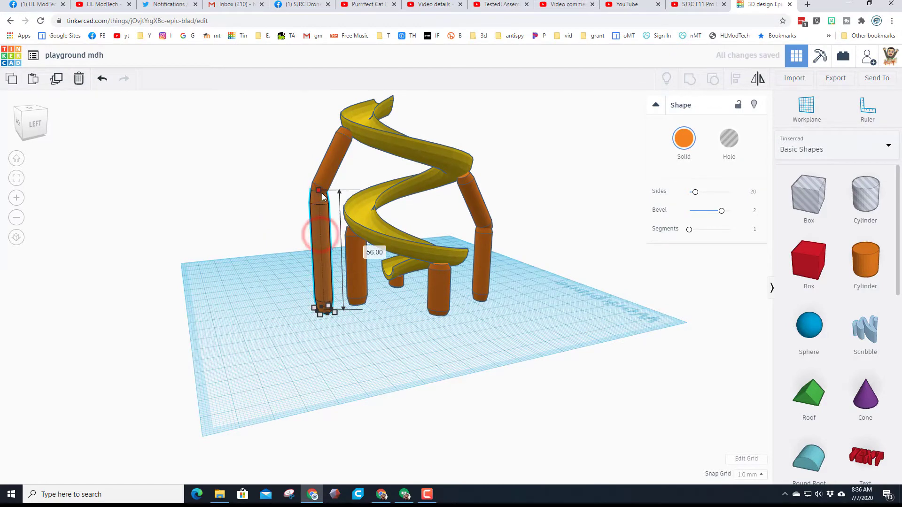
{"action": "right_click_drag", "start_coordinate": [230, 260], "coordinate": [428, 267]}
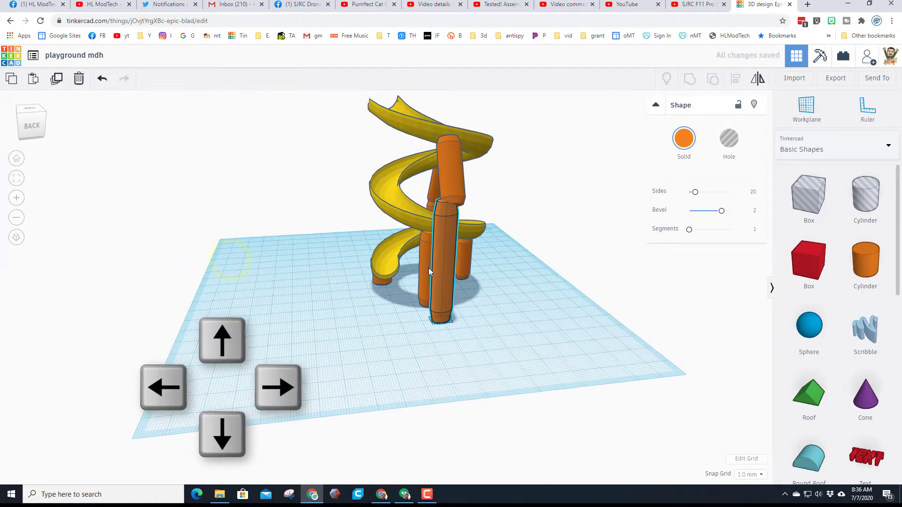
{"action": "key", "text": "Right"}
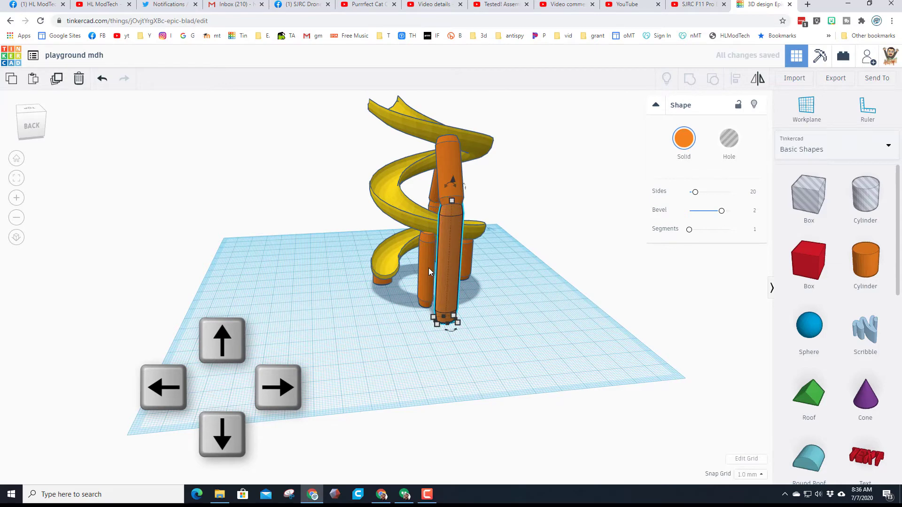
Step: Group the taller support's vertical post with its tilted upper piece
{"action": "right_click_drag", "start_coordinate": [522, 279], "coordinate": [266, 280]}
{"action": "left_click", "coordinate": [248, 247]}
{"action": "left_click_drag", "start_coordinate": [281, 181], "coordinate": [301, 232]}
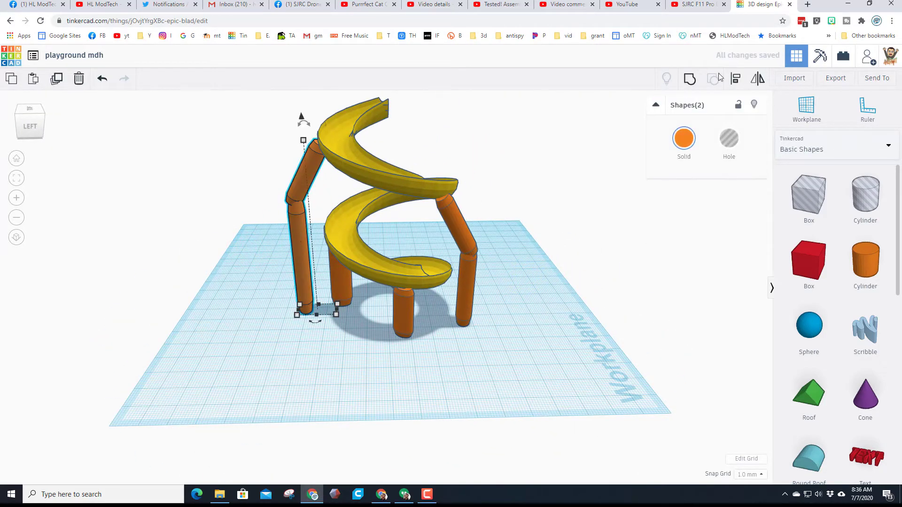
{"action": "left_click", "coordinate": [691, 84]}
Step: Add a Stairs shape from the full shape generator collection beside the slide's lower end
{"action": "right_click_drag", "start_coordinate": [570, 195], "coordinate": [274, 304]}
{"action": "right_click_drag", "start_coordinate": [474, 244], "coordinate": [256, 246]}
{"action": "right_click_drag", "start_coordinate": [368, 107], "coordinate": [420, 174]}
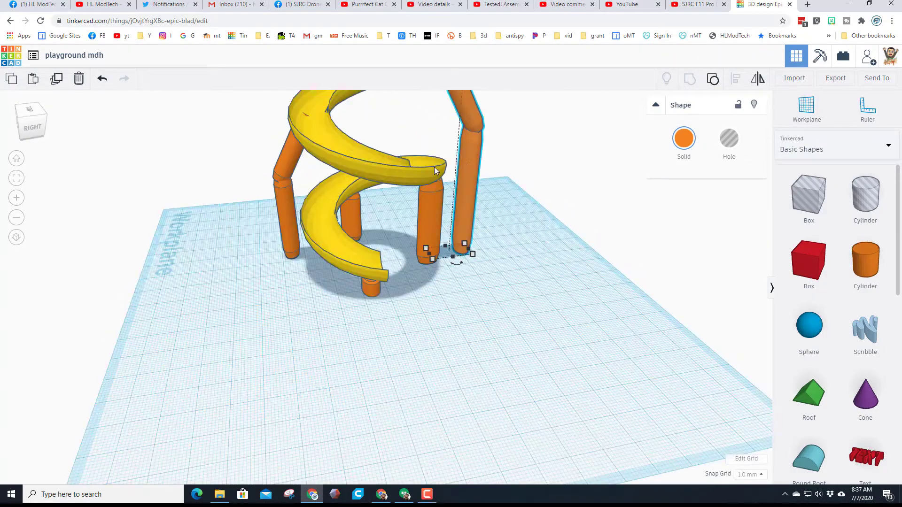
{"action": "left_click", "coordinate": [806, 149]}
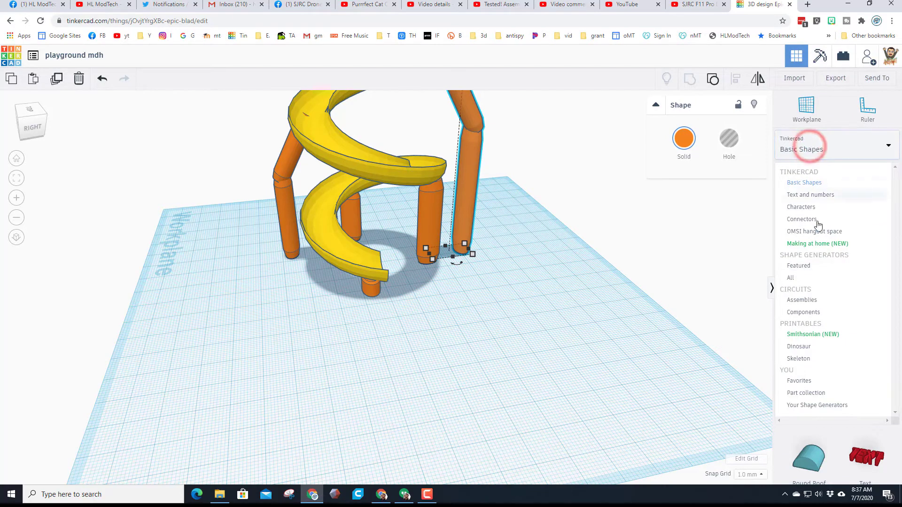
{"action": "left_click", "coordinate": [797, 280]}
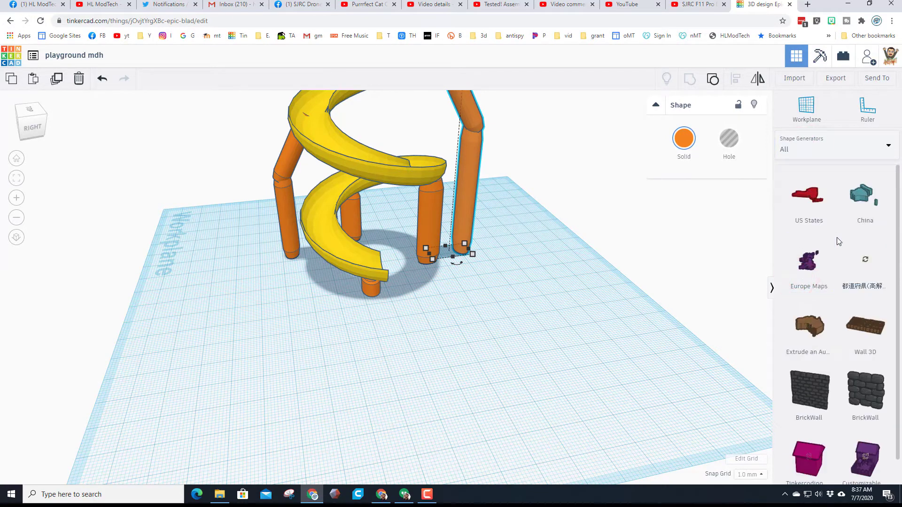
{"action": "scroll", "coordinate": [836, 282], "scroll_direction": "down", "scroll_amount": 2}
{"action": "left_click", "coordinate": [819, 476]}
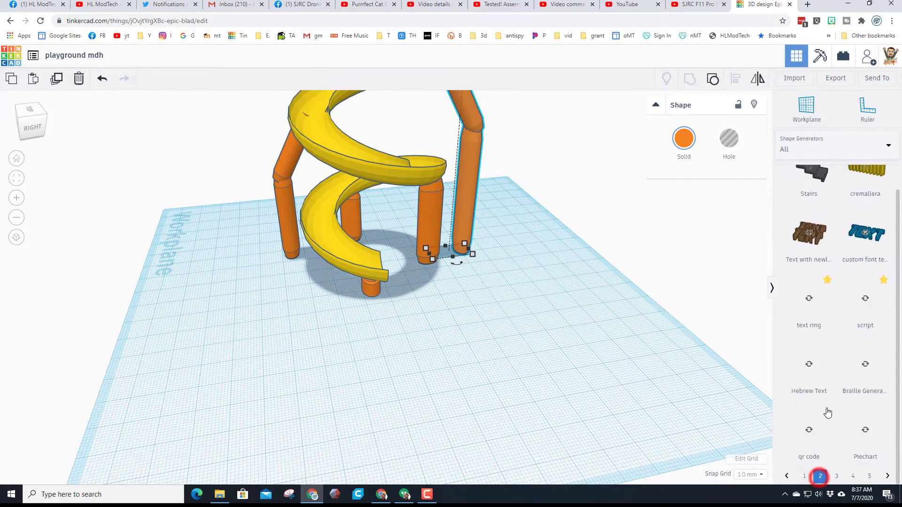
{"action": "left_click", "coordinate": [818, 202]}
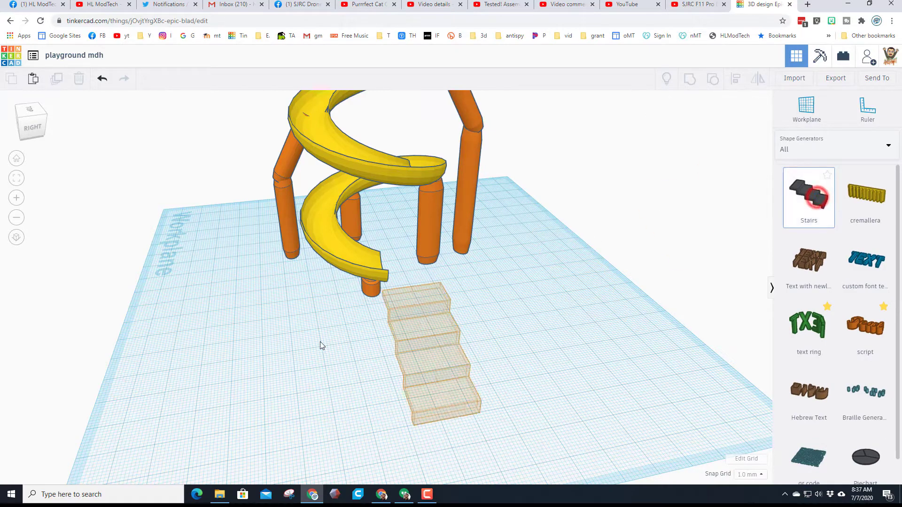
{"action": "left_click", "coordinate": [248, 309]}
{"action": "right_click_drag", "start_coordinate": [254, 308], "coordinate": [587, 237]}
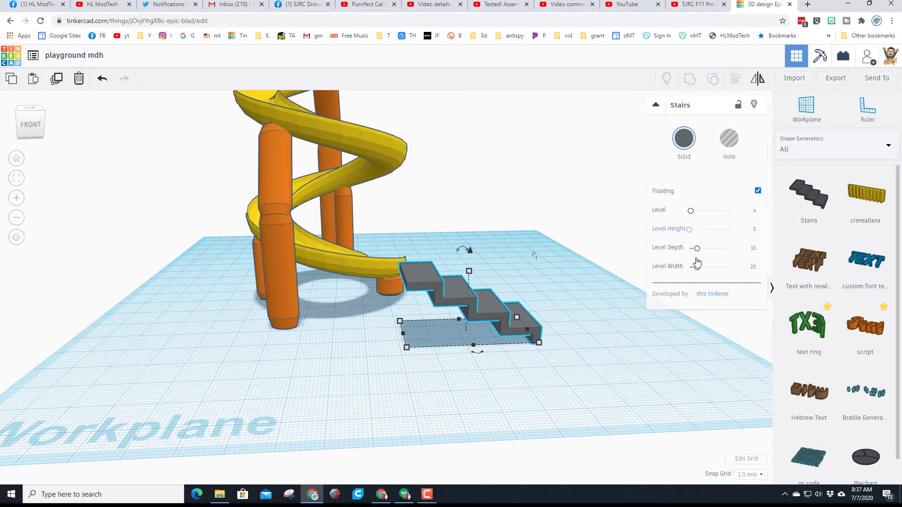
{"action": "right_click_drag", "start_coordinate": [554, 293], "coordinate": [408, 321]}
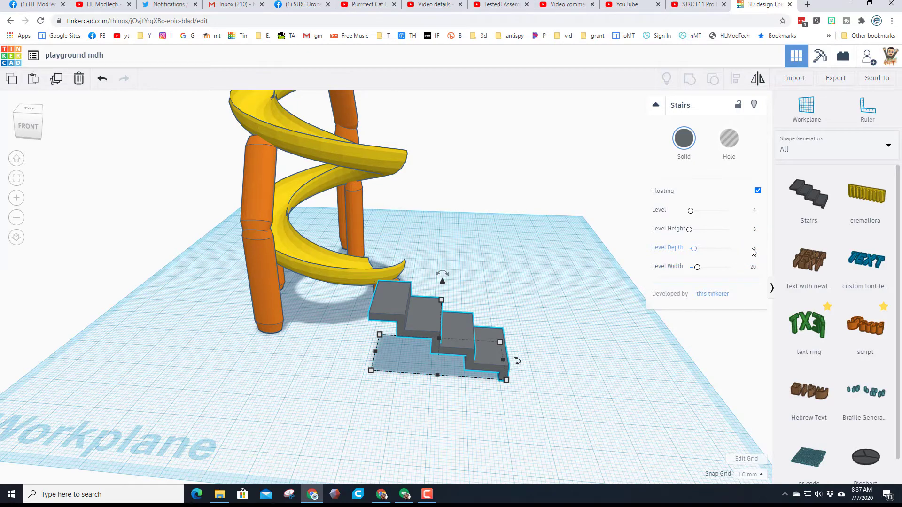
Step: Set the stairs' level depth to 5 and level width to 15
{"action": "key", "text": "Return"}
{"action": "right_click_drag", "start_coordinate": [402, 393], "coordinate": [588, 331]}
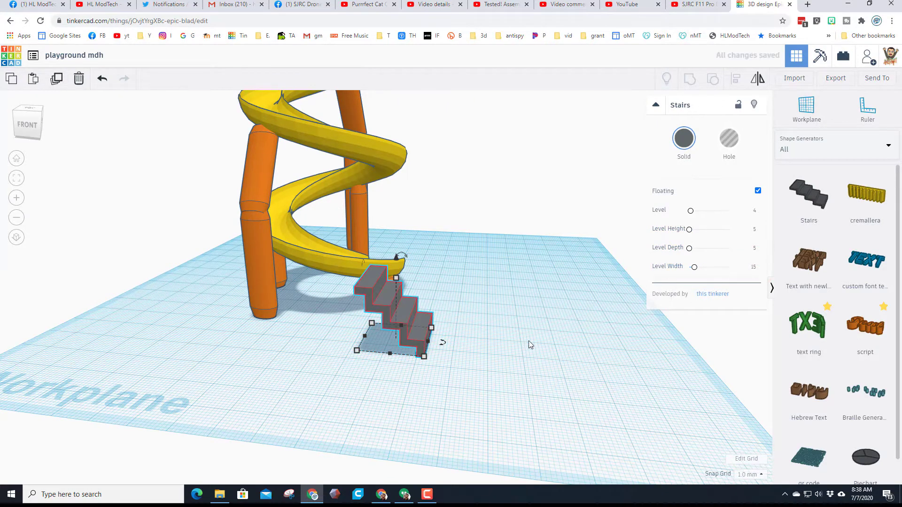
{"action": "right_click_drag", "start_coordinate": [542, 322], "coordinate": [314, 333]}
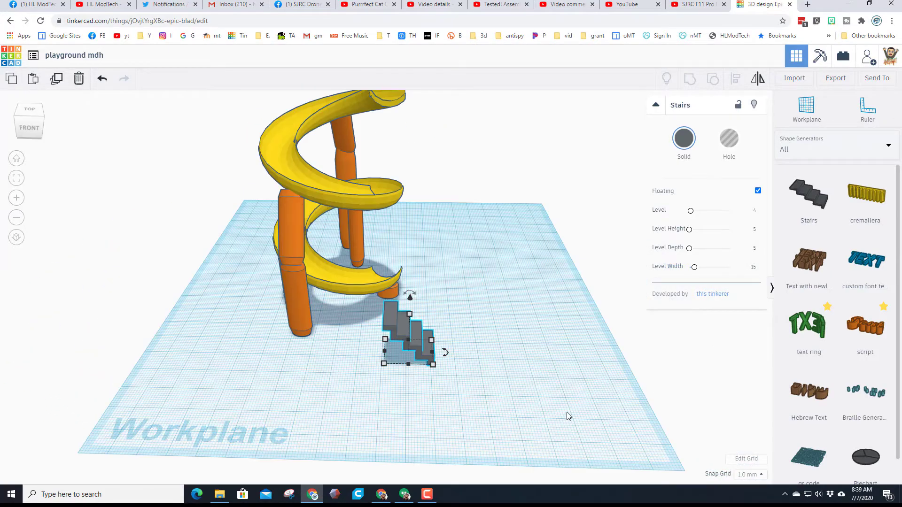
{"action": "right_click_drag", "start_coordinate": [567, 413], "coordinate": [421, 353]}
{"action": "left_click", "coordinate": [420, 352]}
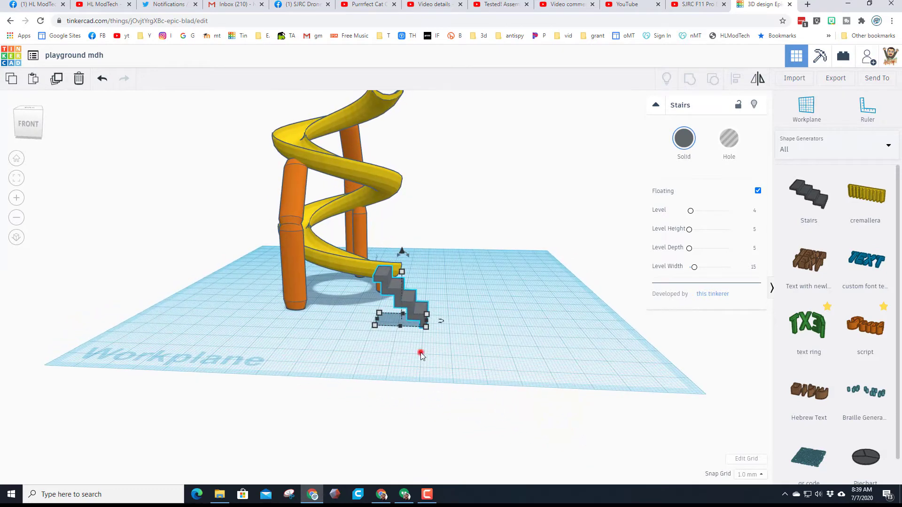
Step: Duplicate the flight of stairs and raise the copy directly above the original flight
{"action": "left_click", "coordinate": [402, 301]}
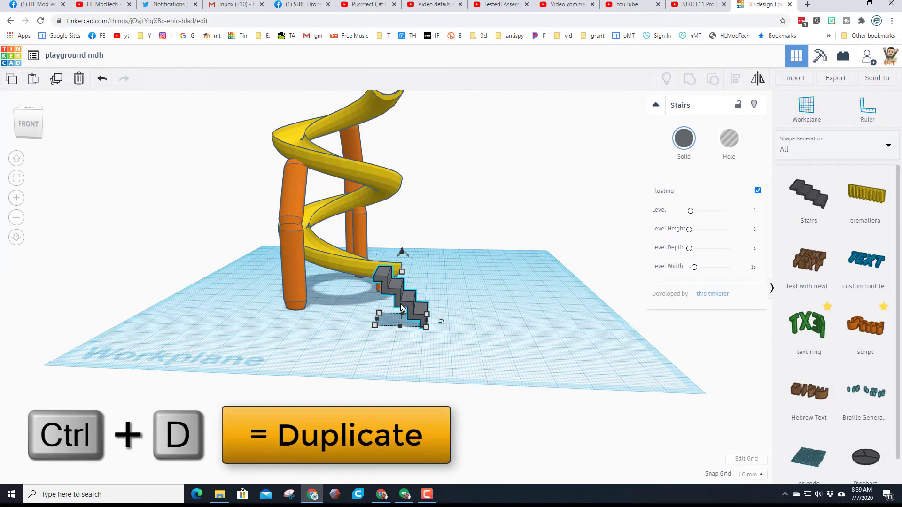
{"action": "key", "text": "ctrl+d"}
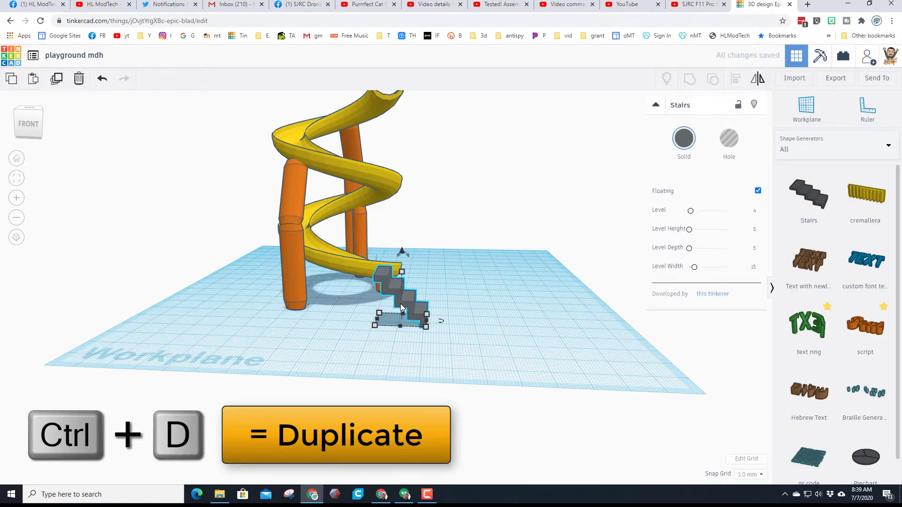
{"action": "key", "text": "ctrl+Up"}
{"action": "key", "text": "ctrl+Up"}
{"action": "key", "text": "ctrl+Up"}
{"action": "key", "text": "ctrl+Up"}
{"action": "key", "text": "ctrl+Up"}
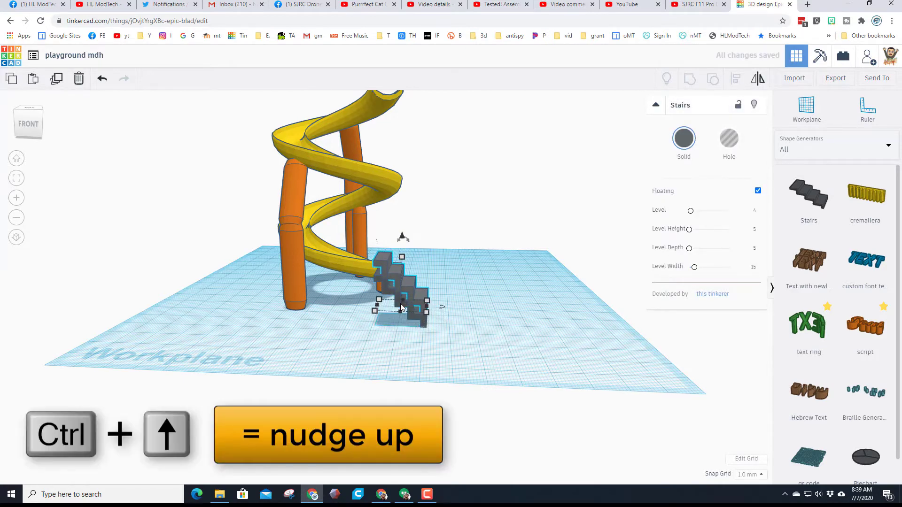
{"action": "key", "text": "ctrl+Up"}
{"action": "key", "text": "ctrl+Up"}
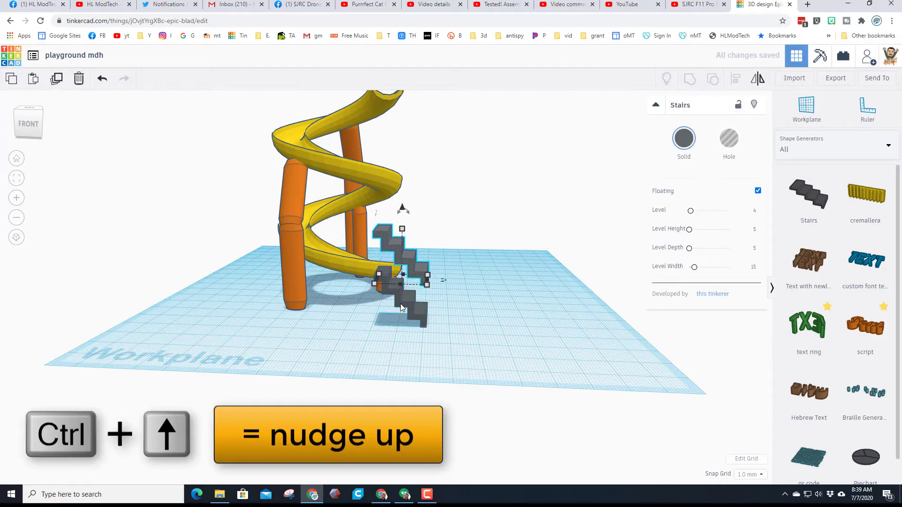
{"action": "key", "text": "ctrl+Up"}
{"action": "key", "text": "ctrl+Up"}
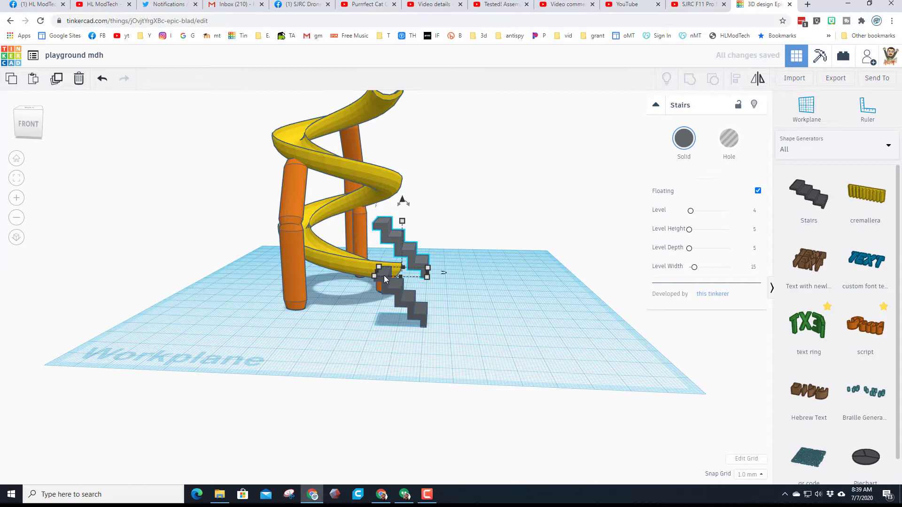
Step: Repeat the raised duplicate until five stacked flights of stairs reach the slide's top end
{"action": "key", "text": "ctrl+d"}
{"action": "key", "text": "ctrl+d"}
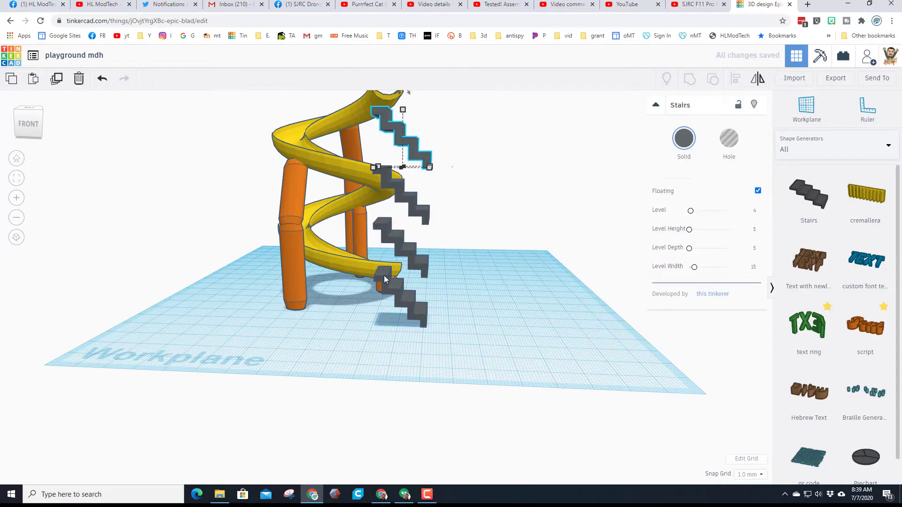
{"action": "scroll", "coordinate": [384, 275], "scroll_direction": "down", "scroll_amount": 3}
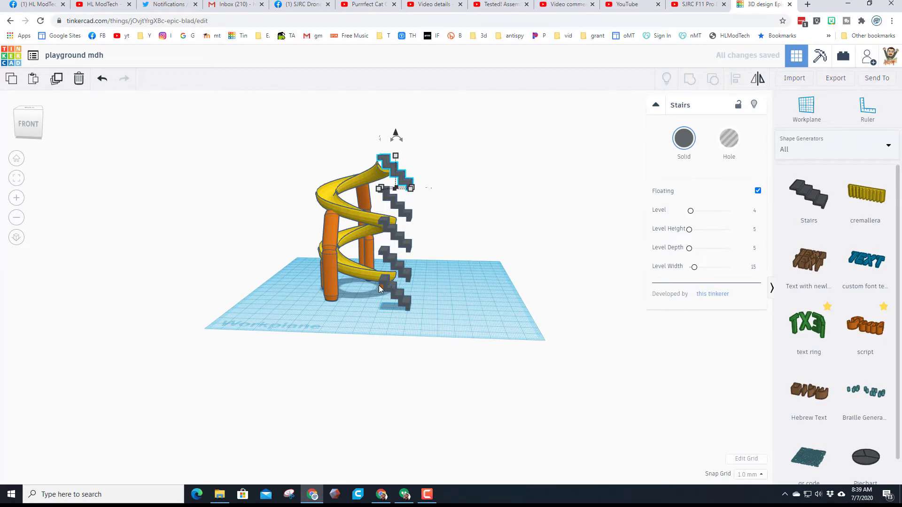
{"action": "scroll", "coordinate": [378, 286], "scroll_direction": "up", "scroll_amount": 3}
{"action": "scroll", "coordinate": [410, 286], "scroll_direction": "down", "scroll_amount": 2}
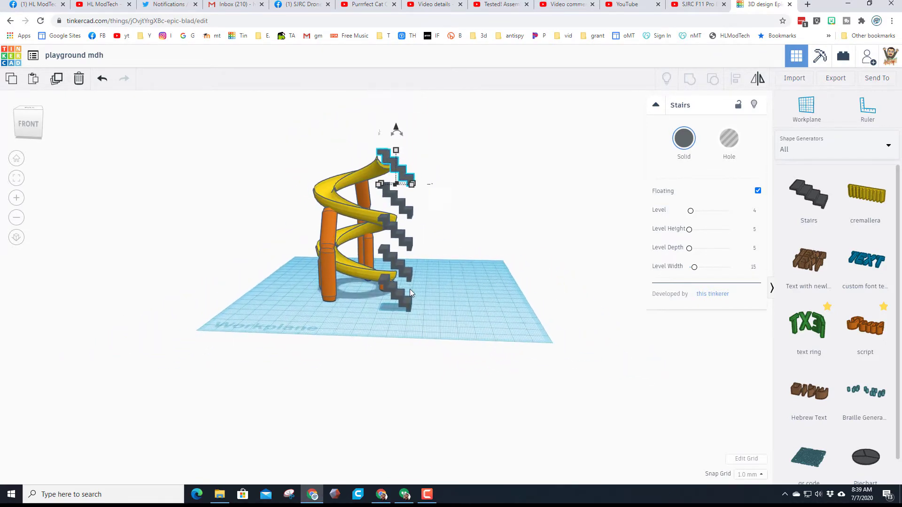
Step: Rotate the second flight from the ground to a right angle with the first and line it up with the first flight's top
{"action": "right_click_drag", "start_coordinate": [409, 287], "coordinate": [413, 314]}
{"action": "left_click", "coordinate": [409, 306]}
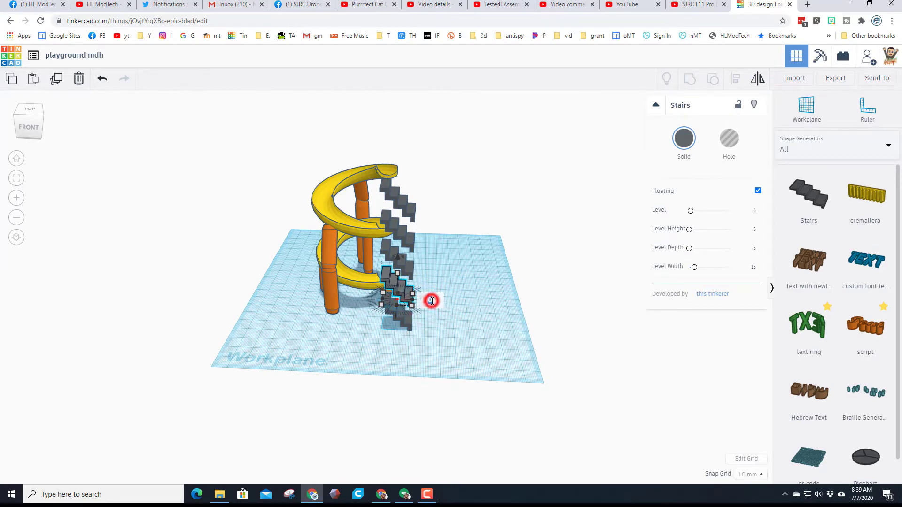
{"action": "type", "text": "90"}
{"action": "key", "text": "Return"}
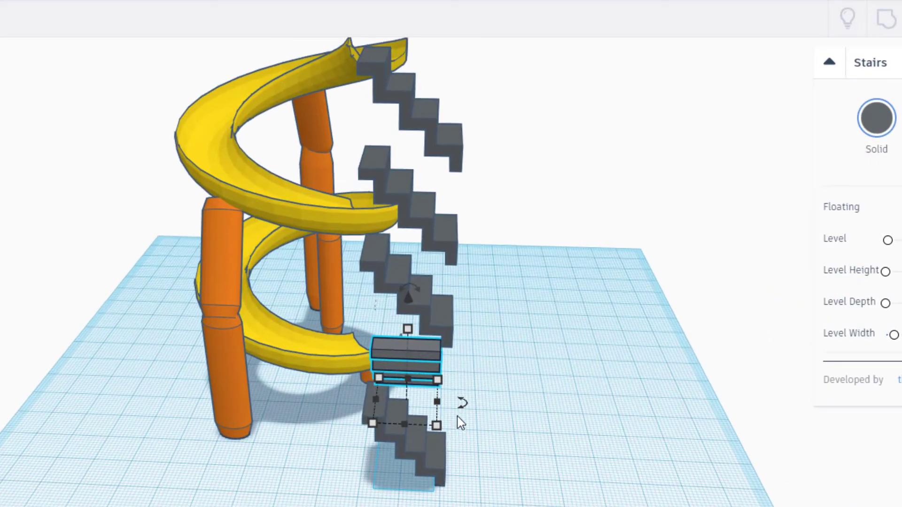
{"action": "left_click_drag", "start_coordinate": [462, 403], "coordinate": [371, 370]}
{"action": "left_click", "coordinate": [352, 503]}
{"action": "right_click_drag", "start_coordinate": [268, 467], "coordinate": [286, 451]}
Step: Rotate the third flight of stairs 180° and move it to the top of the second flight
{"action": "mouse_move", "coordinate": [488, 323]}
{"action": "left_click_drag", "start_coordinate": [487, 322], "coordinate": [376, 319]}
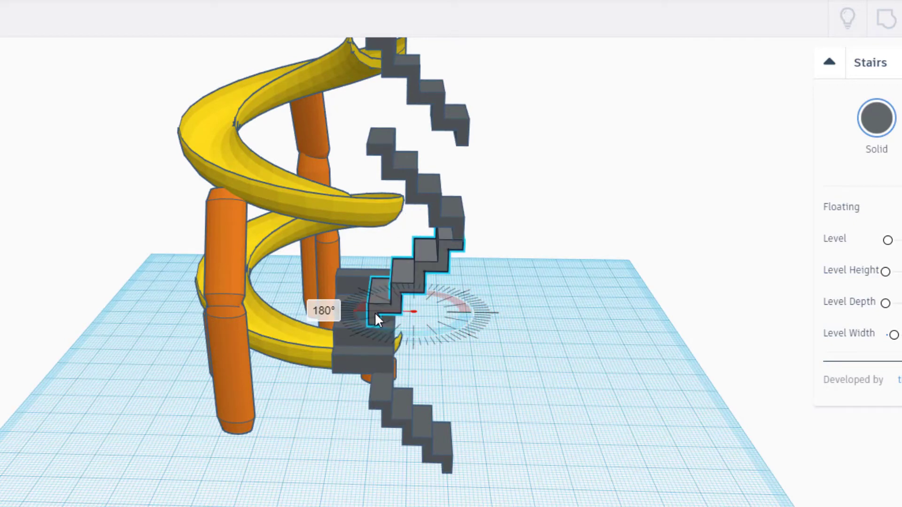
{"action": "right_click_drag", "start_coordinate": [334, 410], "coordinate": [550, 472]}
{"action": "left_click_drag", "start_coordinate": [498, 361], "coordinate": [448, 290]}
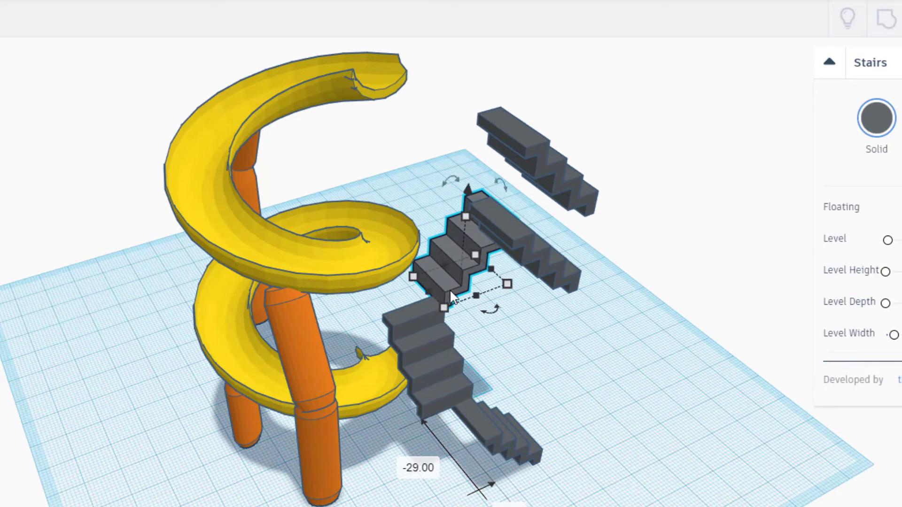
Step: Rotate the fourth flight of stairs and move it into line with the top of the third flight
{"action": "left_click", "coordinate": [553, 273]}
{"action": "left_click_drag", "start_coordinate": [566, 323], "coordinate": [566, 291]}
{"action": "mouse_move", "coordinate": [562, 271]}
{"action": "left_mouse_down"}
{"action": "mouse_move", "coordinate": [534, 303]}
{"action": "mouse_move", "coordinate": [588, 289]}
{"action": "mouse_move", "coordinate": [558, 270]}
{"action": "mouse_move", "coordinate": [563, 277]}
{"action": "left_mouse_up"}
{"action": "right_click_drag", "start_coordinate": [573, 306], "coordinate": [216, 284]}
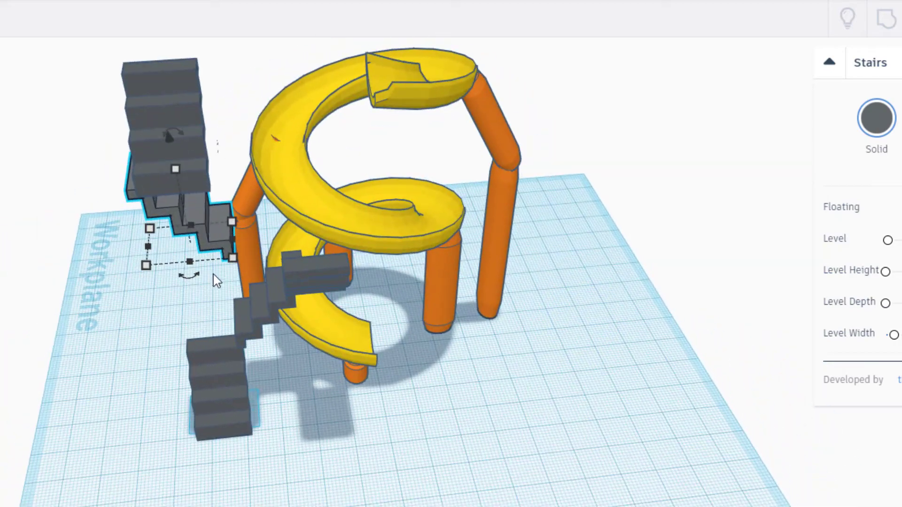
{"action": "left_click_drag", "start_coordinate": [219, 245], "coordinate": [275, 302]}
{"action": "right_click_drag", "start_coordinate": [172, 336], "coordinate": [457, 343]}
{"action": "left_click_drag", "start_coordinate": [441, 331], "coordinate": [461, 346]}
{"action": "right_click_drag", "start_coordinate": [495, 379], "coordinate": [326, 359]}
{"action": "left_click_drag", "start_coordinate": [263, 265], "coordinate": [264, 267]}
Step: Set a workplane on the side of the first flight's top step and add a basic Box there
{"action": "right_click_drag", "start_coordinate": [223, 355], "coordinate": [566, 419]}
{"action": "scroll", "coordinate": [404, 462], "scroll_direction": "up", "scroll_amount": 5}
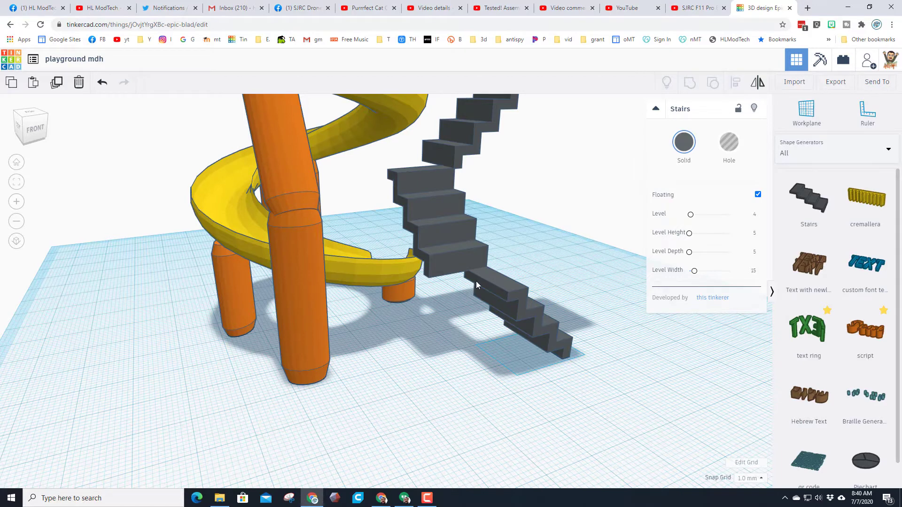
{"action": "left_click", "coordinate": [806, 149]}
{"action": "left_click", "coordinate": [805, 181]}
{"action": "left_click", "coordinate": [806, 111]}
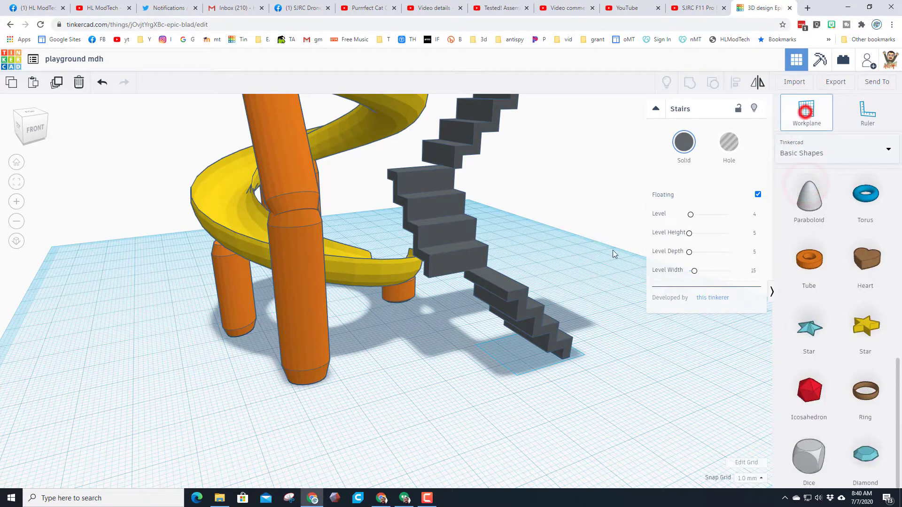
{"action": "left_click", "coordinate": [495, 292]}
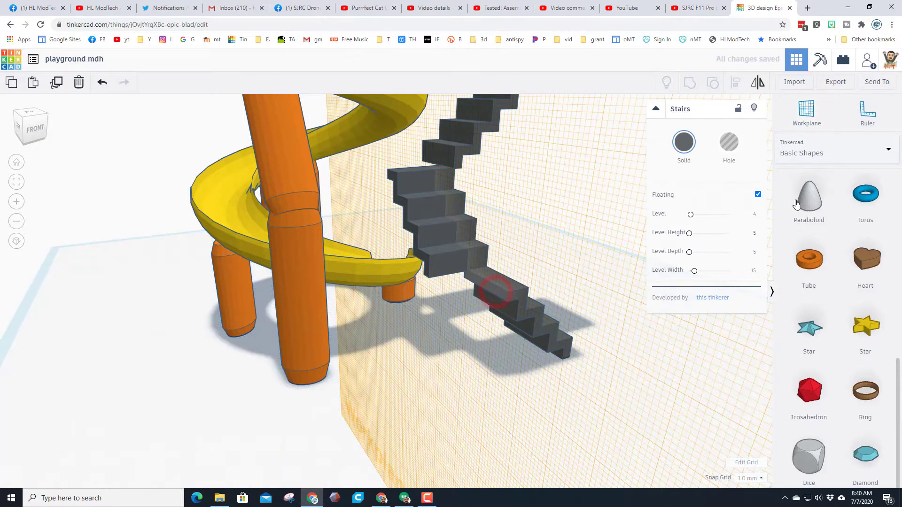
{"action": "scroll", "coordinate": [793, 238], "scroll_direction": "up", "scroll_amount": 10}
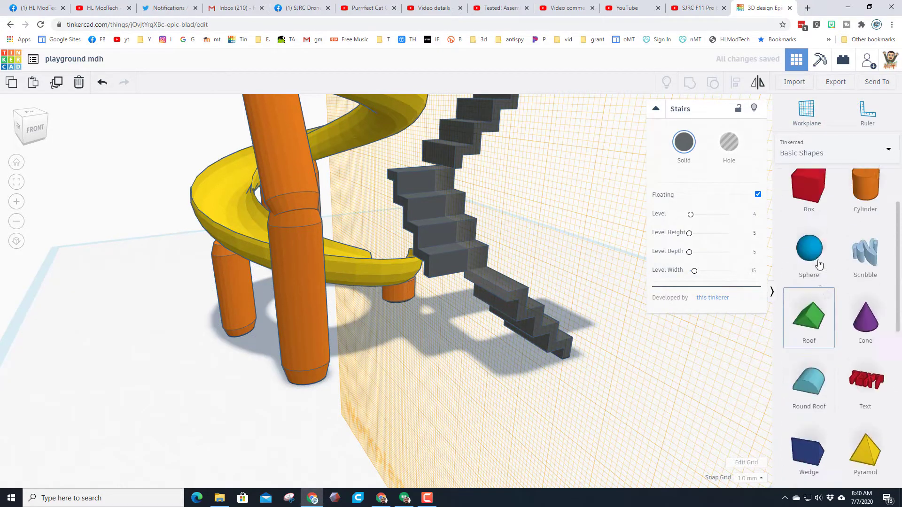
{"action": "left_click_drag", "start_coordinate": [808, 264], "coordinate": [489, 275]}
{"action": "key", "text": "f"}
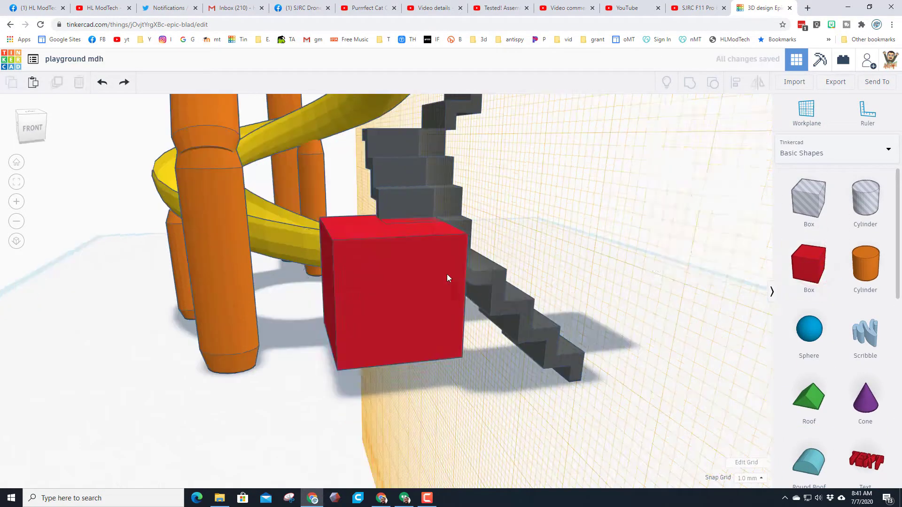
Step: Set the box's vertical thickness to 2 mm to make a flat landing
{"action": "left_click", "coordinate": [466, 236]}
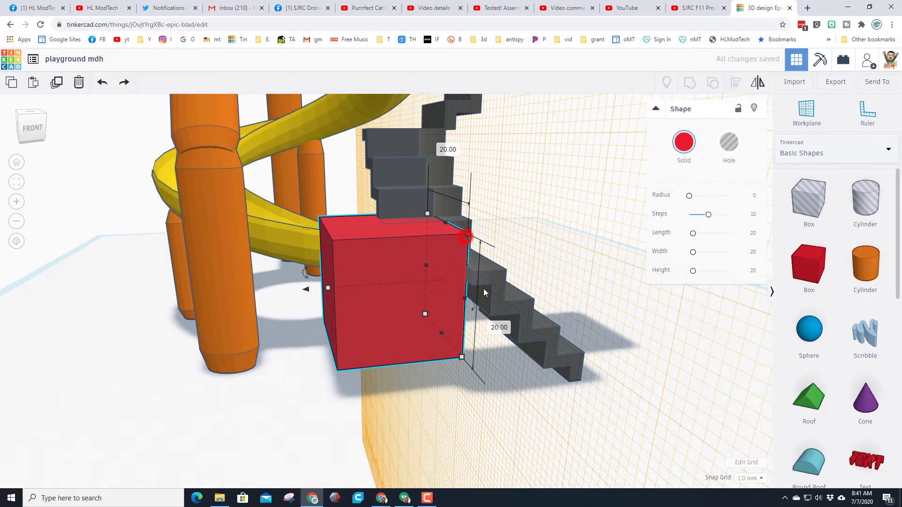
{"action": "left_click", "coordinate": [500, 328]}
{"action": "type", "text": "2"}
{"action": "key", "text": "Return"}
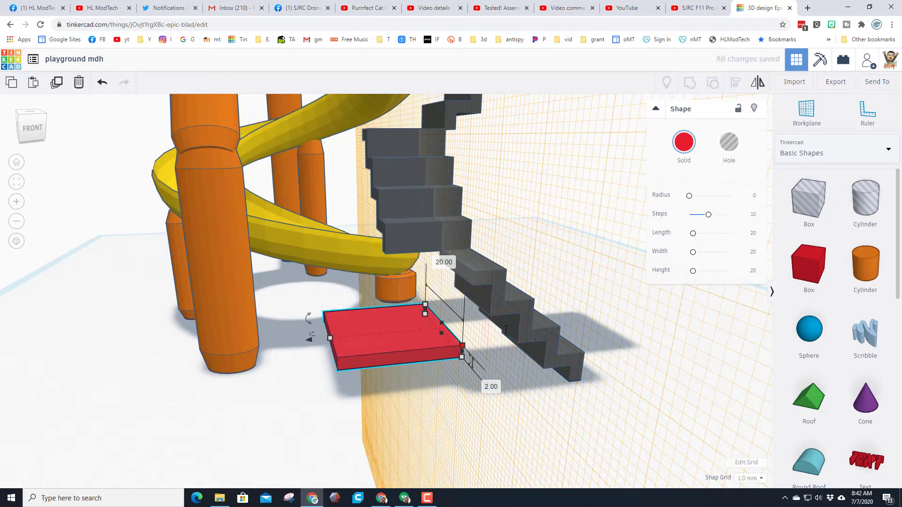
Step: Raise the flat landing until it is level with the top step of the first flight
{"action": "key", "text": "ctrl+Up"}
{"action": "key", "text": "ctrl+Up"}
{"action": "key", "text": "ctrl+Up"}
{"action": "key", "text": "ctrl+Up"}
{"action": "key", "text": "ctrl+Up"}
{"action": "key", "text": "ctrl+Up"}
{"action": "key", "text": "ctrl+Up"}
{"action": "key", "text": "ctrl+Up"}
{"action": "key", "text": "ctrl+Up"}
{"action": "key", "text": "ctrl+Up"}
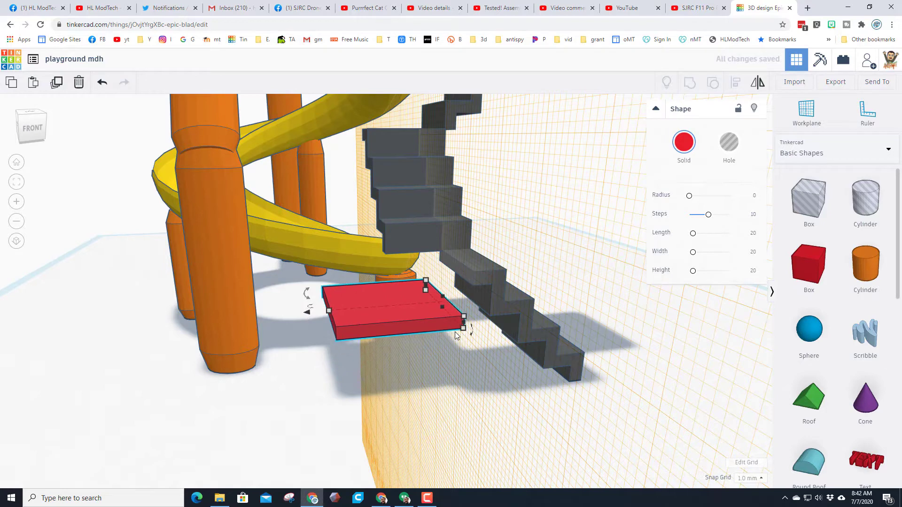
{"action": "key", "text": "ctrl+Up"}
{"action": "key", "text": "ctrl+Up"}
{"action": "key", "text": "ctrl+Up"}
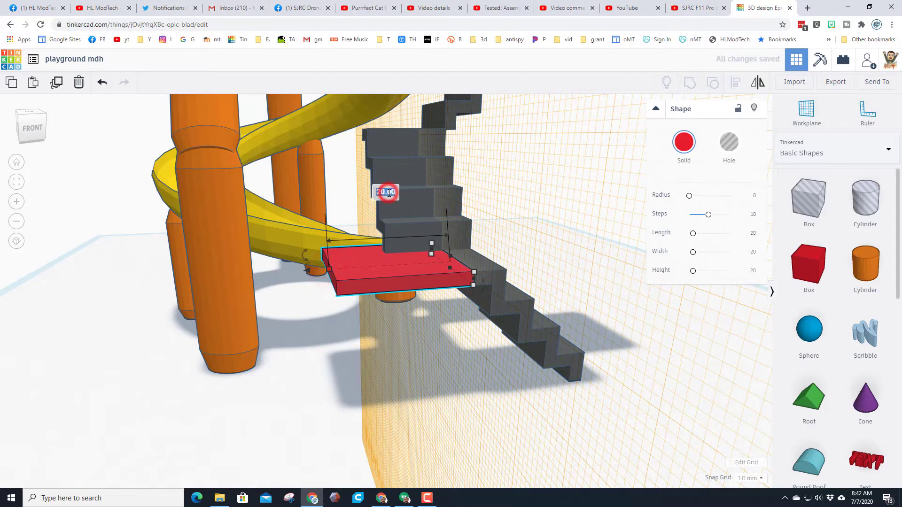
Step: Resize the landing to 10 mm by 15 mm so it fits the corner between the first two flights
{"action": "left_click_drag", "start_coordinate": [484, 292], "coordinate": [485, 290]}
{"action": "type", "text": "10"}
{"action": "key", "text": "Return"}
{"action": "right_click_drag", "start_coordinate": [340, 278], "coordinate": [513, 285]}
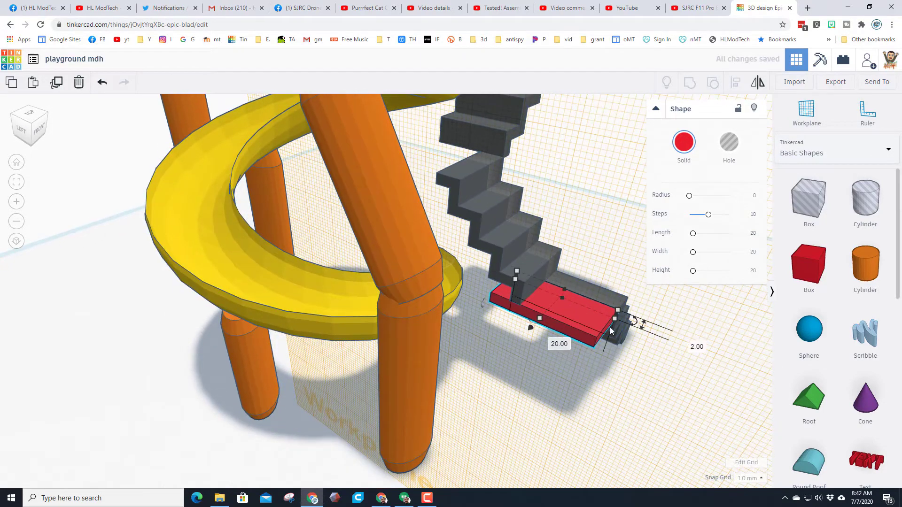
{"action": "right_click_drag", "start_coordinate": [521, 331], "coordinate": [613, 266]}
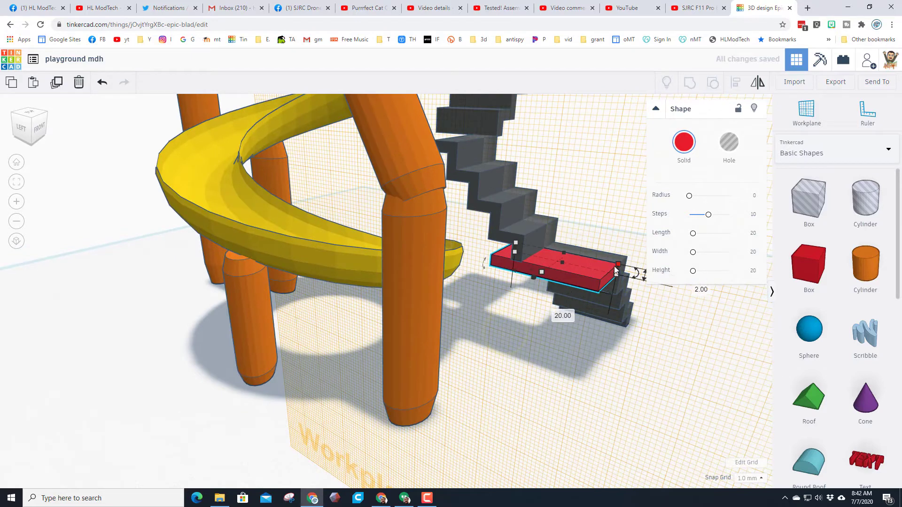
{"action": "left_click", "coordinate": [619, 266]}
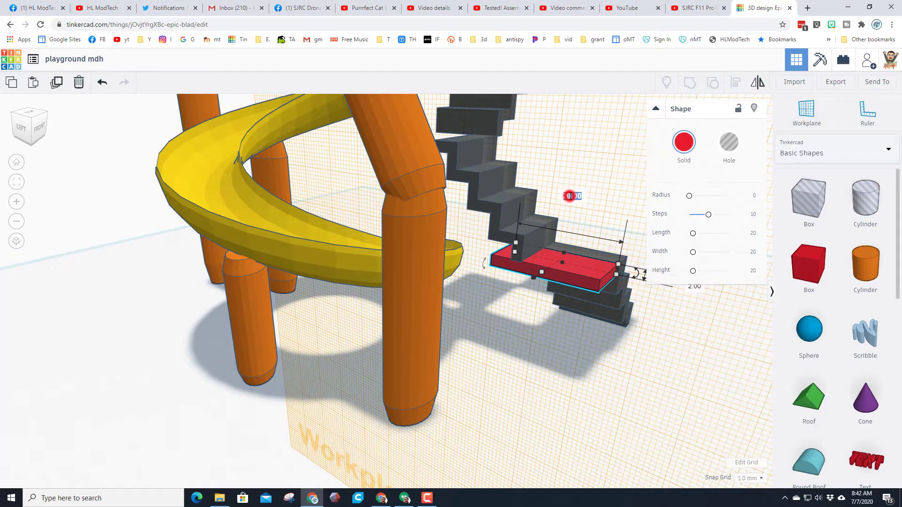
{"action": "type", "text": "15"}
{"action": "key", "text": "Return"}
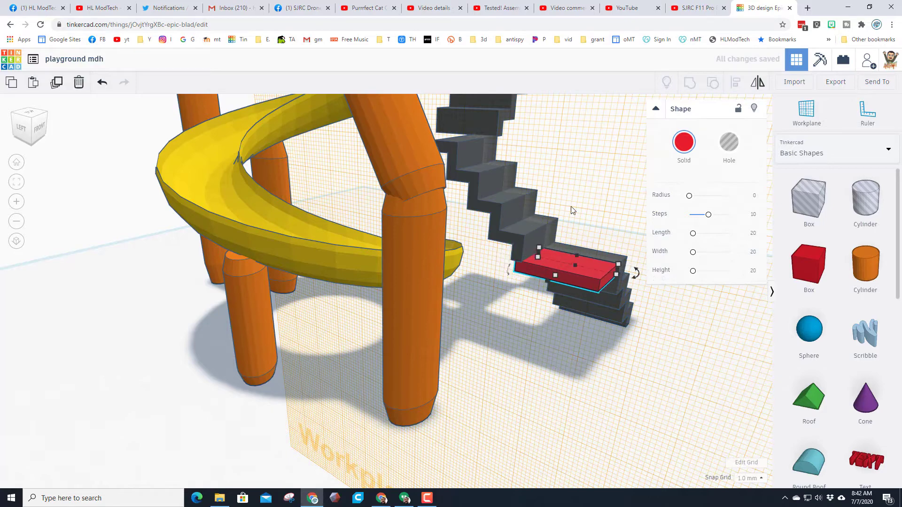
Step: Duplicate the red landing and drop the copy to a workplane set on the second flight's top step
{"action": "right_click_drag", "start_coordinate": [529, 190], "coordinate": [381, 200]}
{"action": "scroll", "coordinate": [358, 328], "scroll_direction": "up", "scroll_amount": 3}
{"action": "mouse_move", "coordinate": [372, 324]}
{"action": "right_mouse_down"}
{"action": "mouse_move", "coordinate": [394, 319]}
{"action": "mouse_move", "coordinate": [381, 316]}
{"action": "right_mouse_up"}
{"action": "scroll", "coordinate": [545, 373], "scroll_direction": "down", "scroll_amount": 3}
{"action": "right_click_drag", "start_coordinate": [492, 364], "coordinate": [427, 376]}
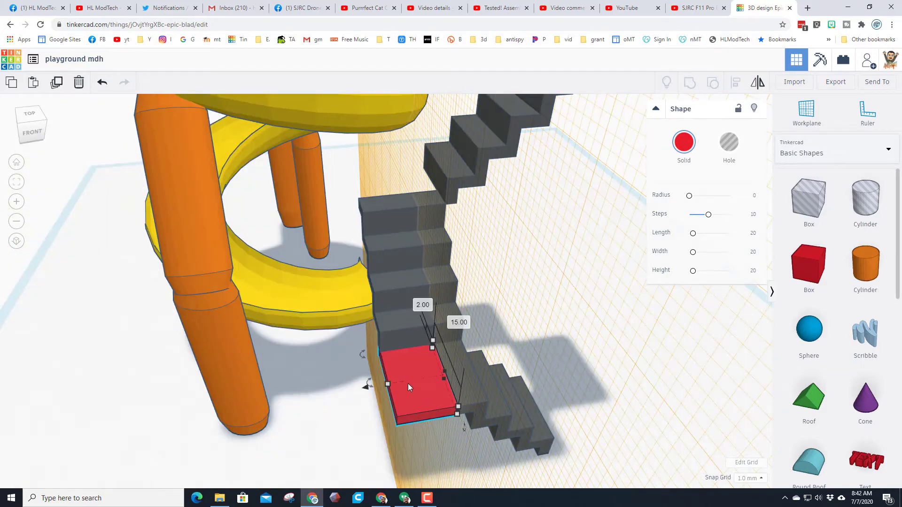
{"action": "left_click", "coordinate": [436, 373]}
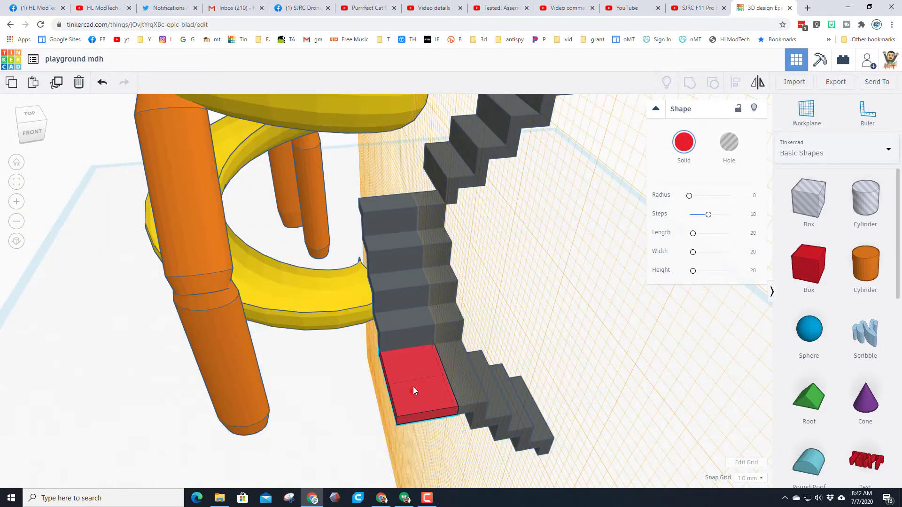
{"action": "key", "text": "ctrl+d"}
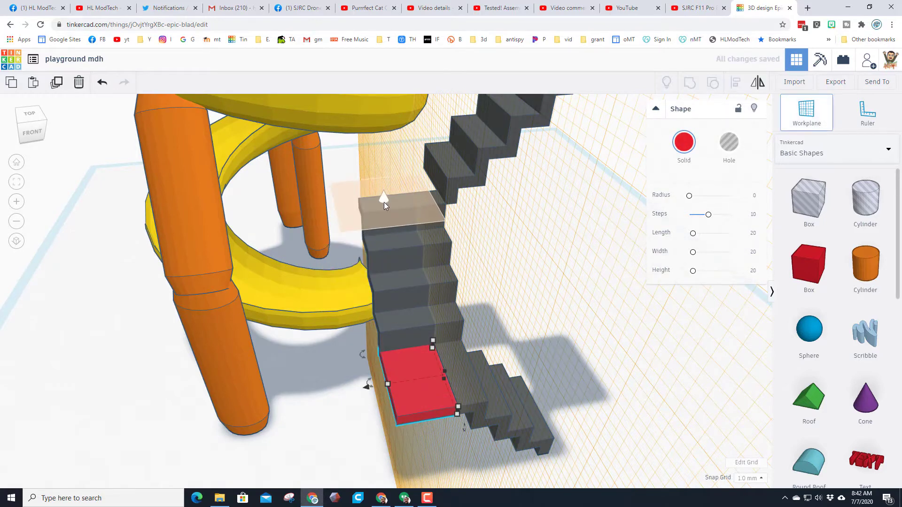
{"action": "left_click", "coordinate": [384, 203]}
{"action": "key", "text": "d"}
Step: Move the copied landing to the corner beyond the second flight's top step and nudge it down slightly
{"action": "mouse_move", "coordinate": [340, 295]}
{"action": "right_mouse_down"}
{"action": "mouse_move", "coordinate": [347, 317]}
{"action": "mouse_move", "coordinate": [339, 298]}
{"action": "right_mouse_up"}
{"action": "left_click_drag", "start_coordinate": [440, 423], "coordinate": [388, 218]}
{"action": "key", "text": "ctrl+Down"}
{"action": "key", "text": "ctrl+Down"}
{"action": "right_click_drag", "start_coordinate": [341, 240], "coordinate": [359, 251]}
{"action": "scroll", "coordinate": [359, 251], "scroll_direction": "down", "scroll_amount": 4}
{"action": "right_click_drag", "start_coordinate": [331, 224], "coordinate": [416, 237]}
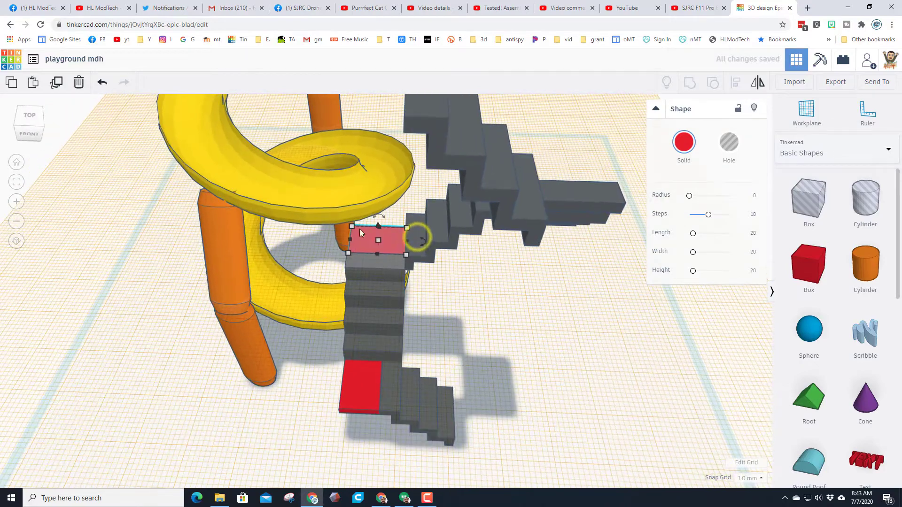
{"action": "left_click", "coordinate": [386, 241]}
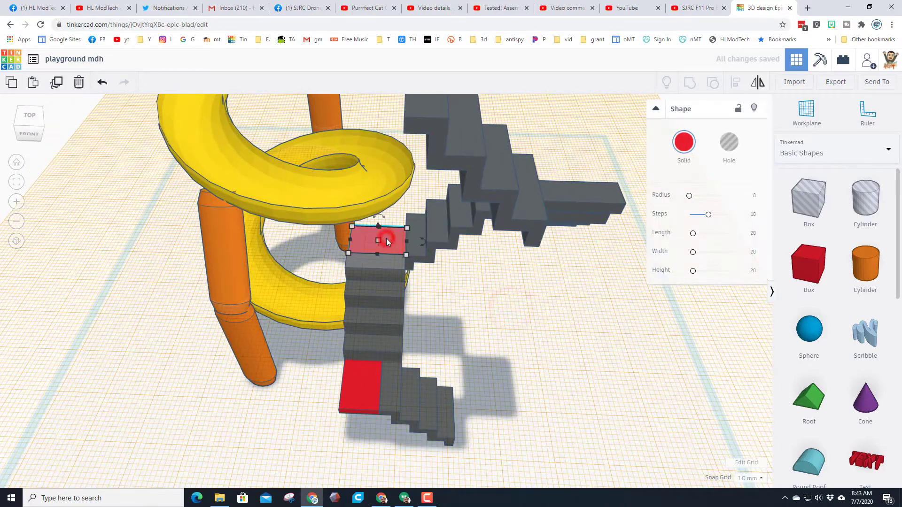
{"action": "right_click_drag", "start_coordinate": [386, 238], "coordinate": [370, 207]}
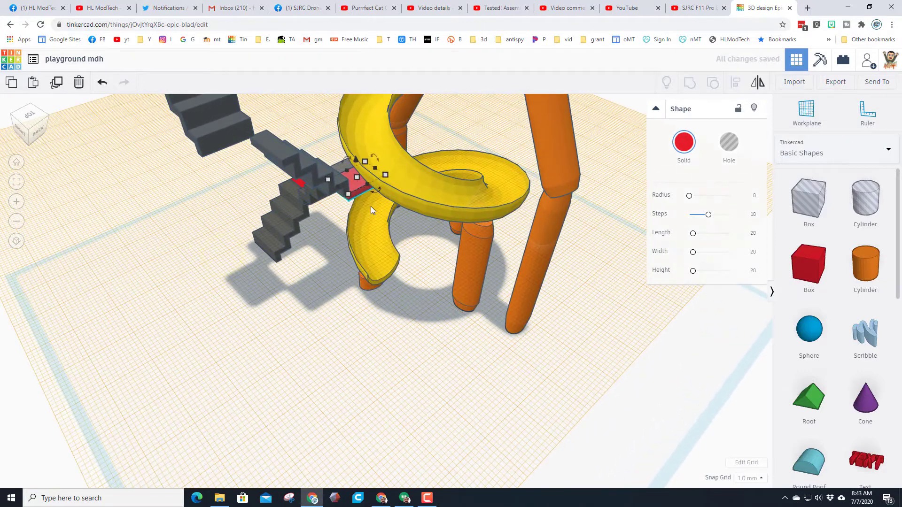
Step: Duplicate the second landing onto a workplane set on the third flight's top step and position the copy beyond that step, level with it
{"action": "left_click", "coordinate": [280, 154]}
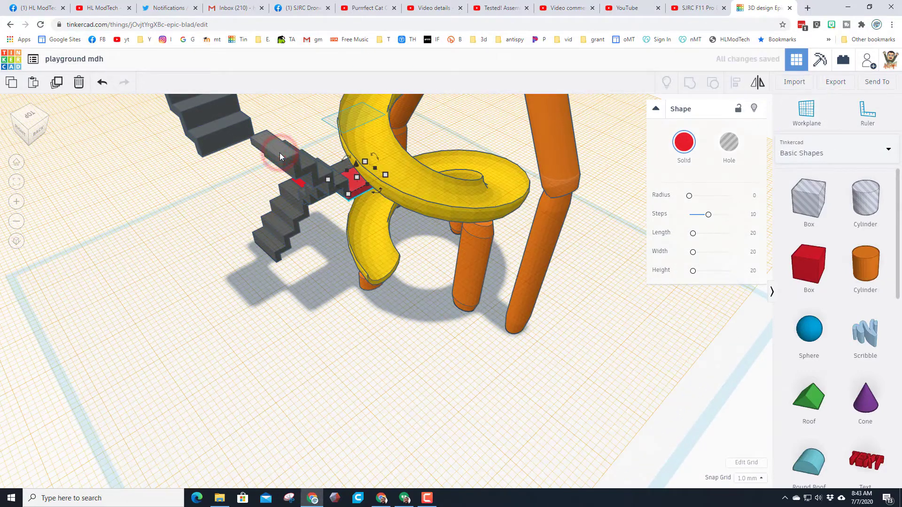
{"action": "key", "text": "d"}
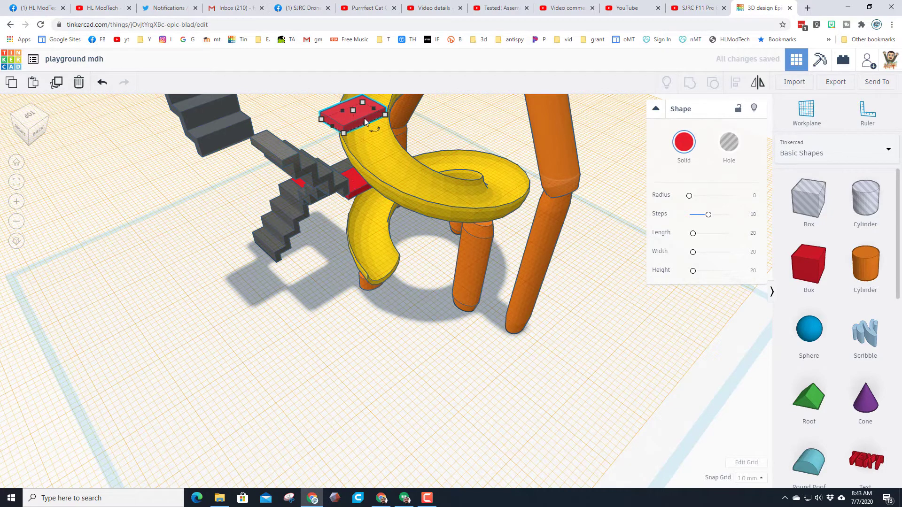
{"action": "left_click_drag", "start_coordinate": [374, 135], "coordinate": [235, 160]}
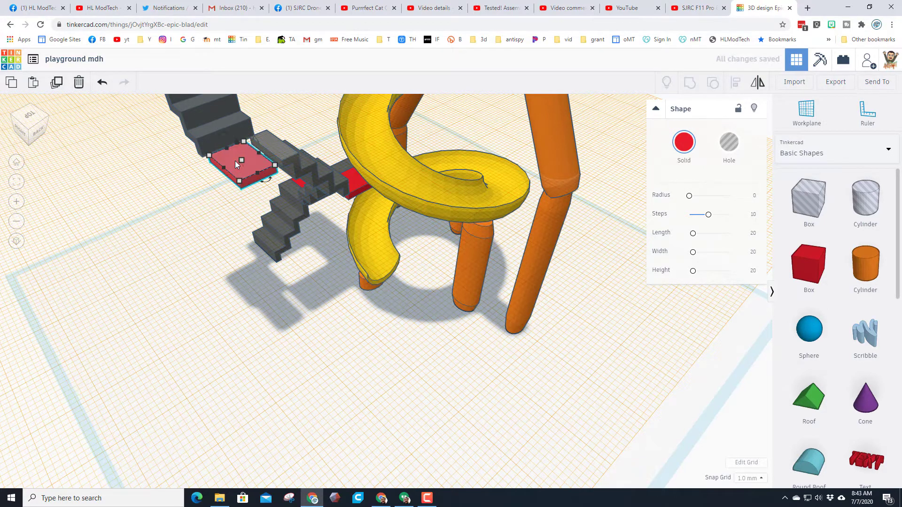
{"action": "scroll", "coordinate": [235, 162], "scroll_direction": "up", "scroll_amount": 4}
{"action": "right_click_drag", "start_coordinate": [201, 177], "coordinate": [334, 194]}
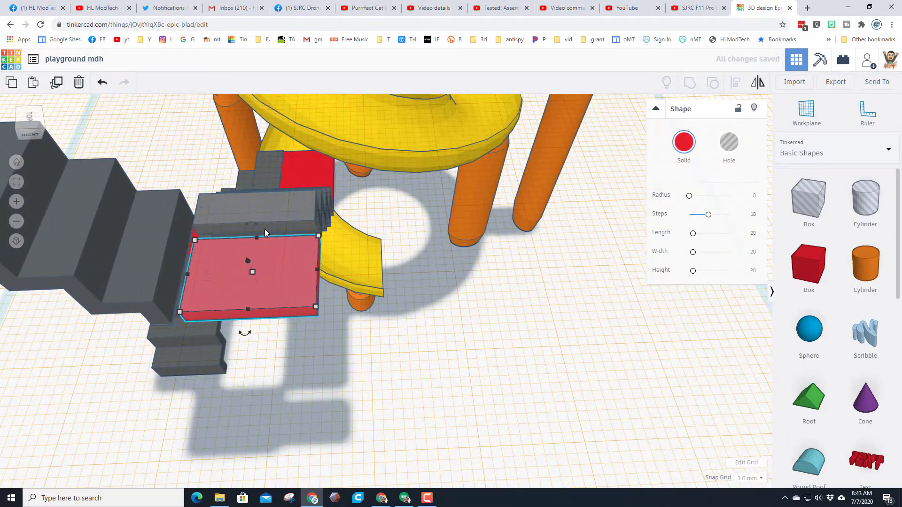
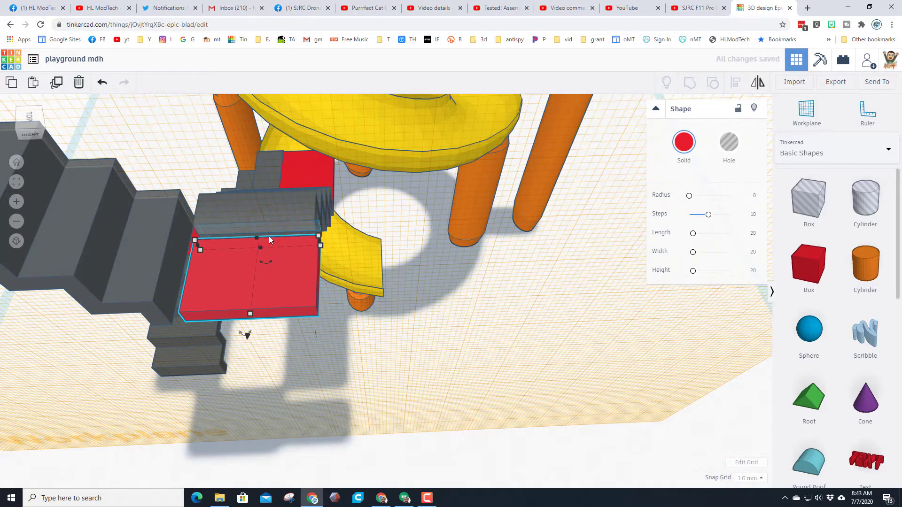
Step: Align the third landing with the third flight so that it is centred across the flight's width
{"action": "right_click_drag", "start_coordinate": [264, 246], "coordinate": [231, 249]}
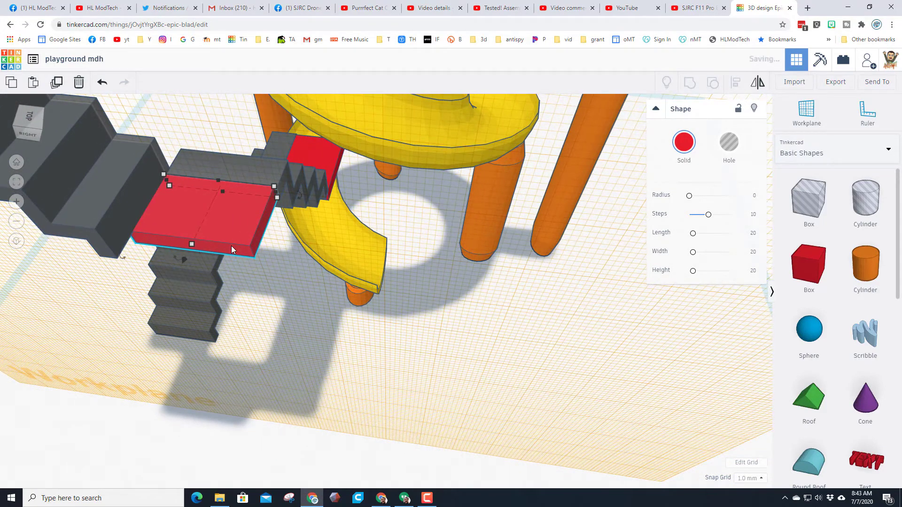
{"action": "scroll", "coordinate": [232, 244], "scroll_direction": "up", "scroll_amount": 3}
{"action": "scroll", "coordinate": [244, 256], "scroll_direction": "down", "scroll_amount": 3}
{"action": "right_click_drag", "start_coordinate": [255, 269], "coordinate": [284, 284]}
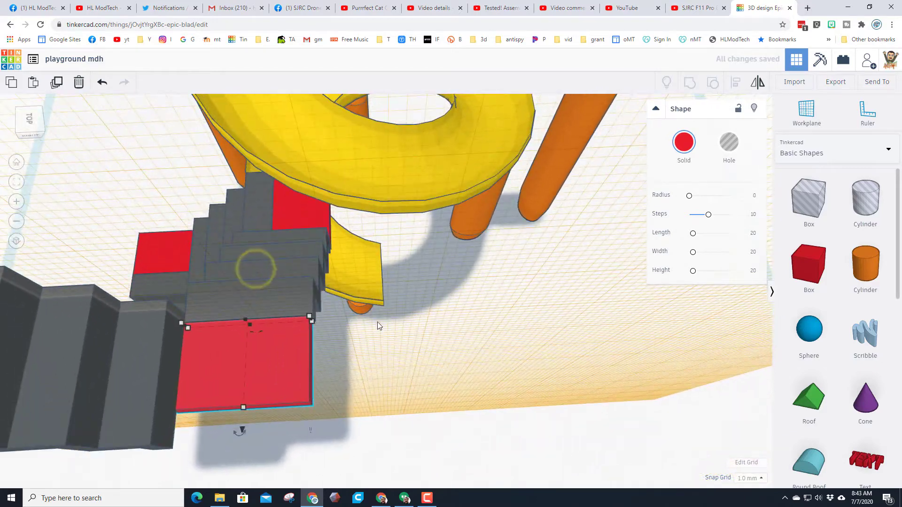
{"action": "left_click", "coordinate": [377, 322]}
{"action": "left_click", "coordinate": [294, 305]}
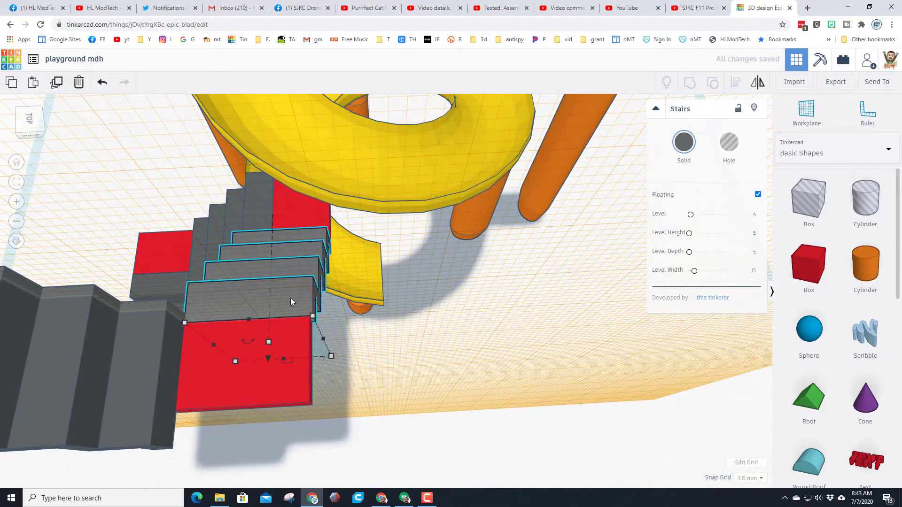
{"action": "left_click", "coordinate": [291, 341], "text": "shift"}
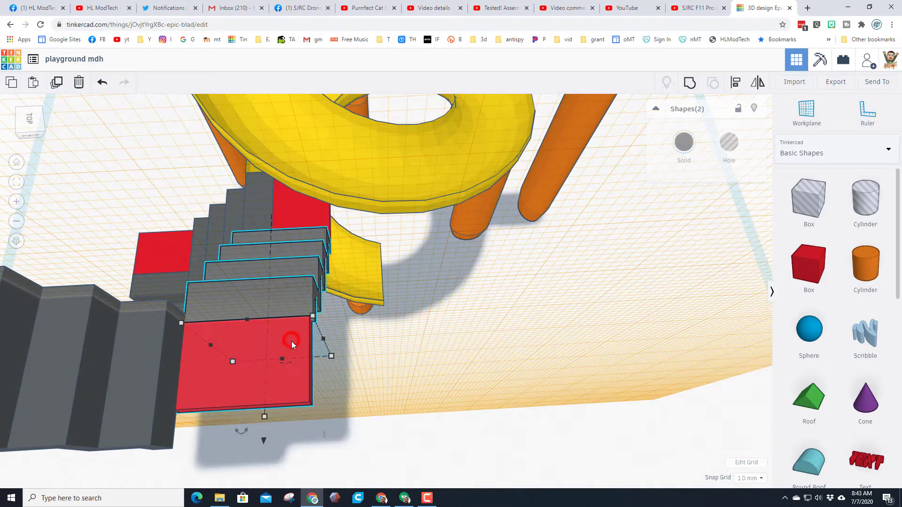
{"action": "left_click", "coordinate": [734, 85]}
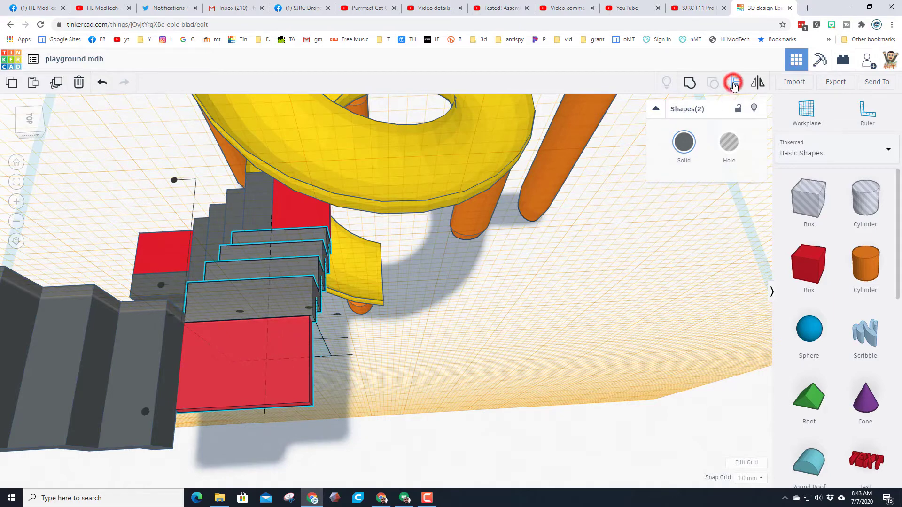
{"action": "left_click", "coordinate": [283, 290]}
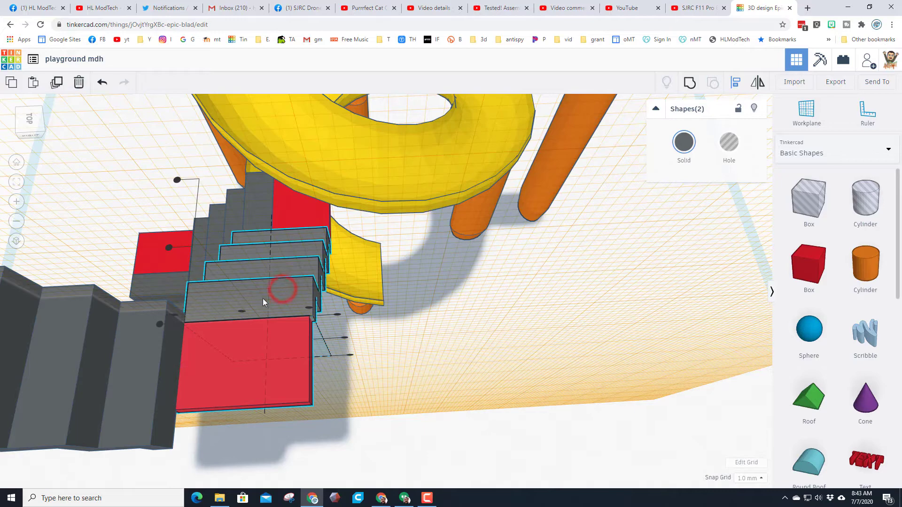
{"action": "right_click_drag", "start_coordinate": [282, 345], "coordinate": [255, 238]}
{"action": "left_click", "coordinate": [263, 232]}
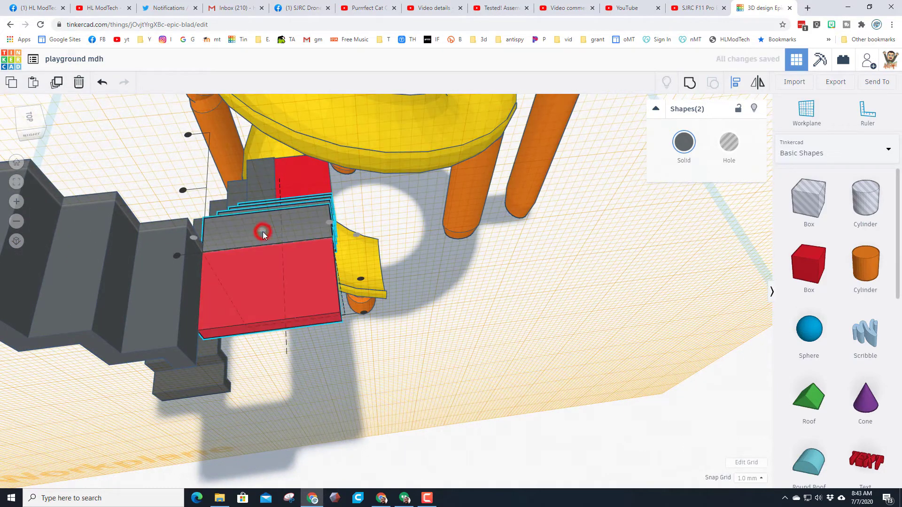
Step: Reset the workplane to the ground and nudge the fourth flight sideways until its lowest step meets the third landing's edge
{"action": "right_click_drag", "start_coordinate": [286, 287], "coordinate": [230, 145]}
{"action": "left_click", "coordinate": [155, 188]}
{"action": "left_click", "coordinate": [176, 143]}
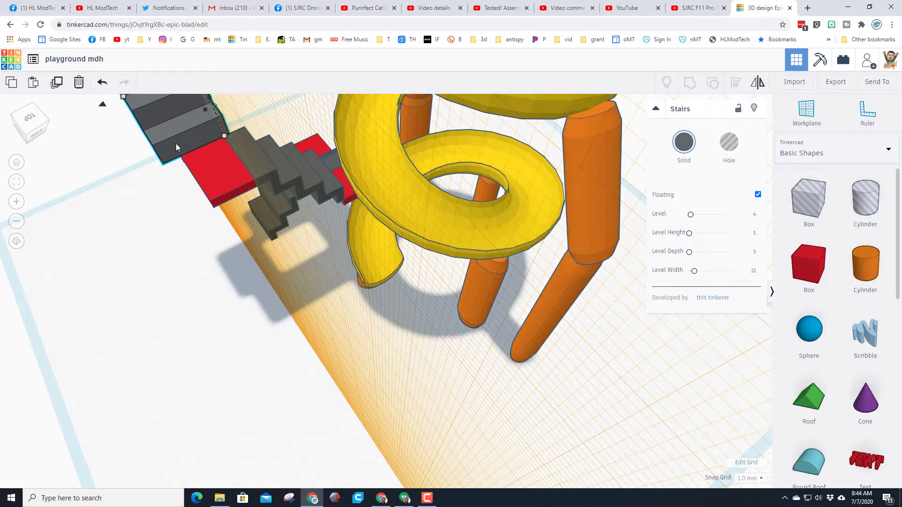
{"action": "key", "text": "w"}
{"action": "left_click", "coordinate": [199, 235]}
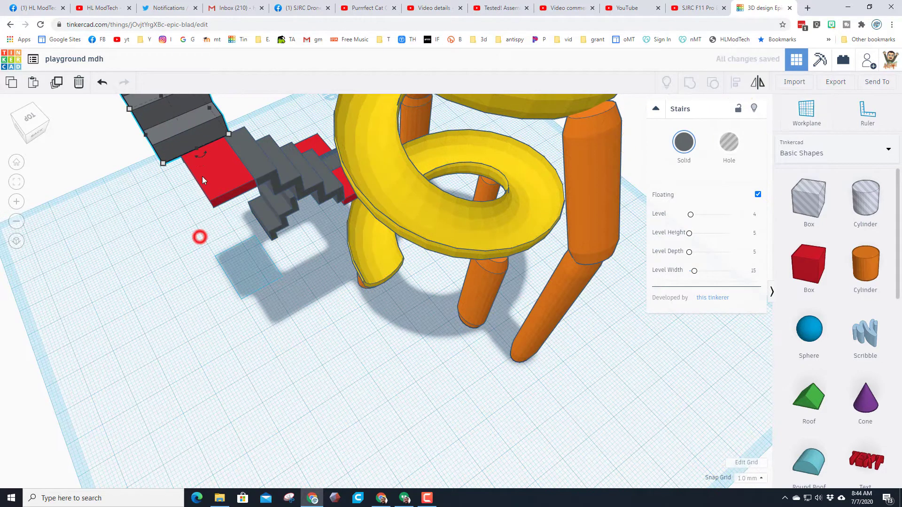
{"action": "left_click", "coordinate": [199, 139]}
{"action": "key", "text": "Right"}
{"action": "key", "text": "Right"}
{"action": "key", "text": "Right"}
{"action": "key", "text": "Right"}
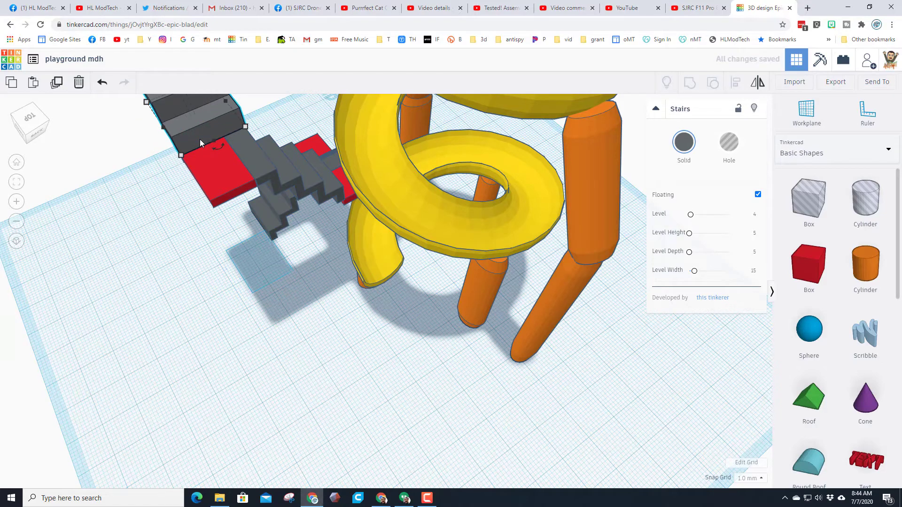
Step: Duplicate the third landing onto a workplane set on the fourth flight's top step and move the copy beyond that step
{"action": "right_click_drag", "start_coordinate": [103, 232], "coordinate": [273, 192]}
{"action": "scroll", "coordinate": [398, 260], "scroll_direction": "up", "scroll_amount": 3}
{"action": "left_click", "coordinate": [312, 282]}
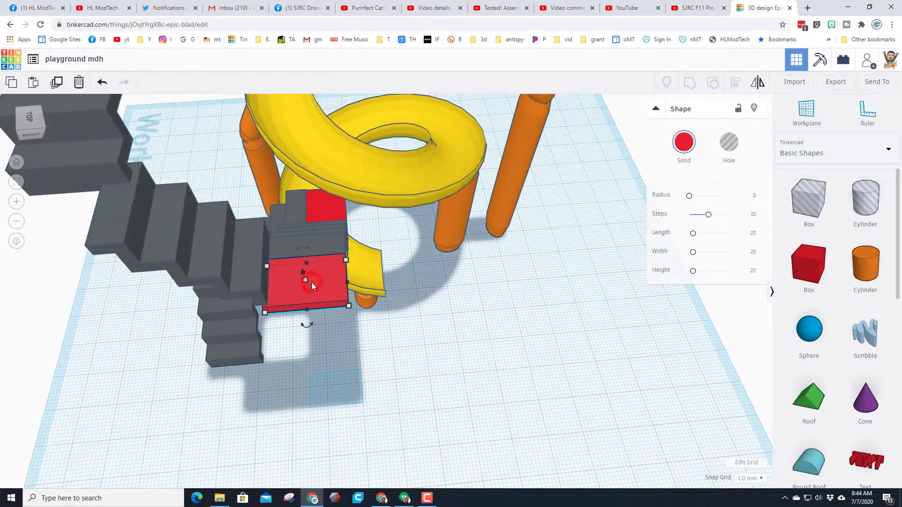
{"action": "key", "text": "w"}
{"action": "left_click", "coordinate": [115, 213]}
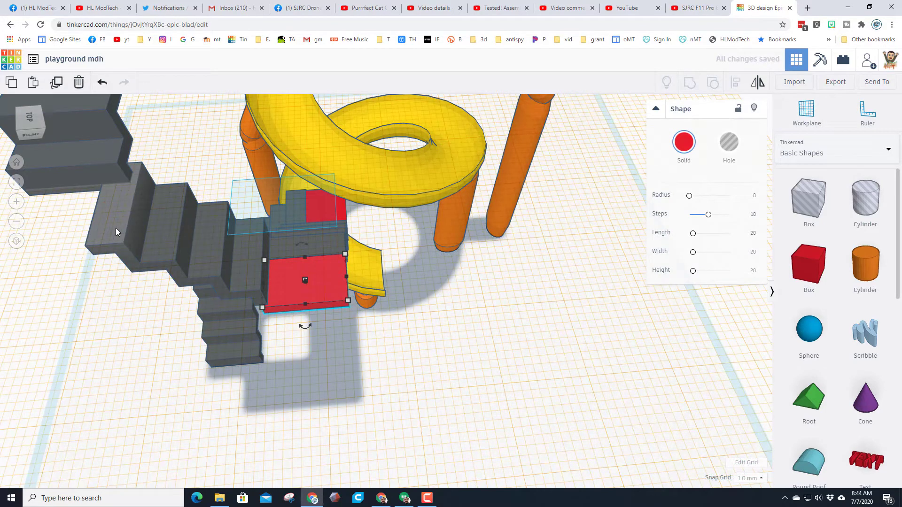
{"action": "key", "text": "d"}
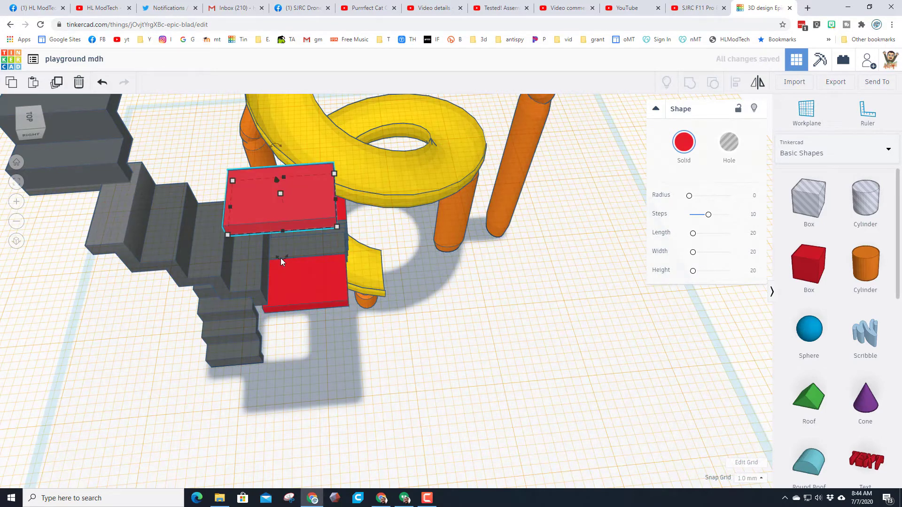
{"action": "left_click_drag", "start_coordinate": [280, 258], "coordinate": [40, 229]}
Step: Lower the fourth landing by three nudges so its surface is level with the fourth flight's top step
{"action": "right_click_drag", "start_coordinate": [56, 233], "coordinate": [119, 217]}
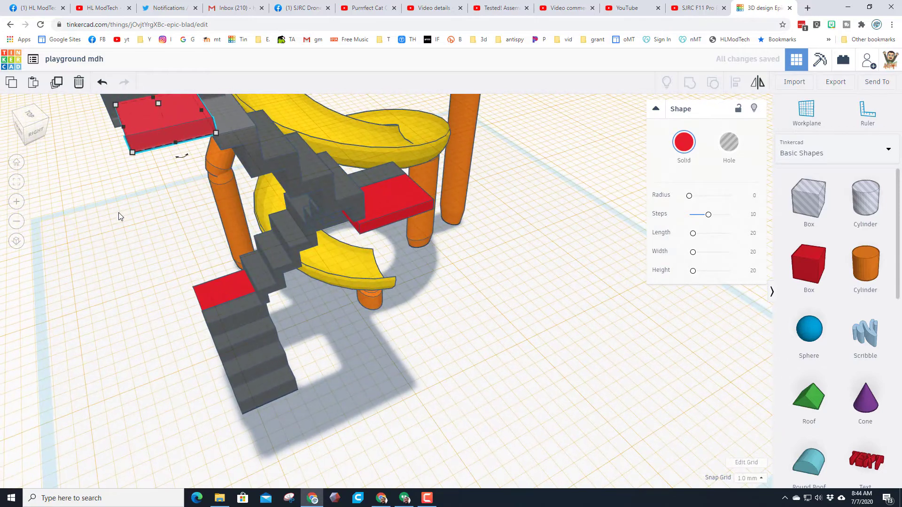
{"action": "key", "text": "ctrl+Down"}
{"action": "key", "text": "ctrl+Down"}
{"action": "key", "text": "ctrl+Down"}
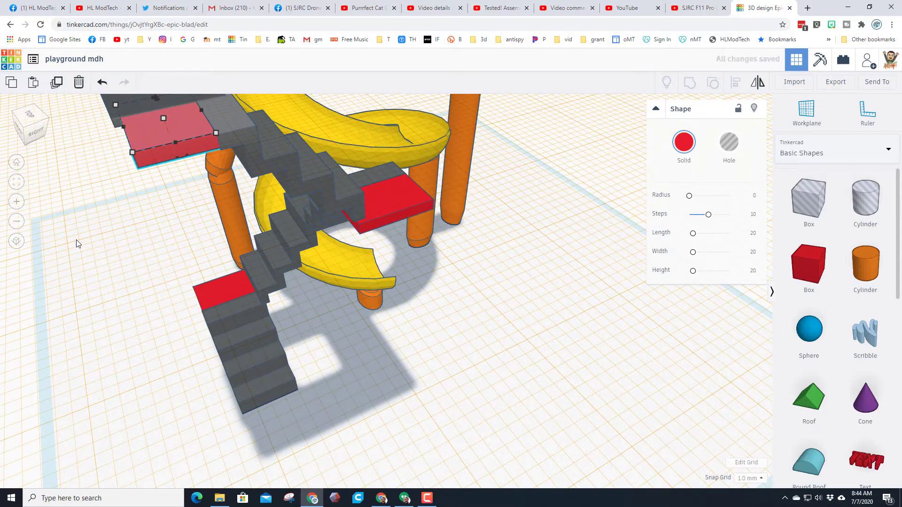
Step: Align the fourth landing with the fourth flight so that it is centred across the flight's width
{"action": "right_click_drag", "start_coordinate": [78, 244], "coordinate": [414, 323]}
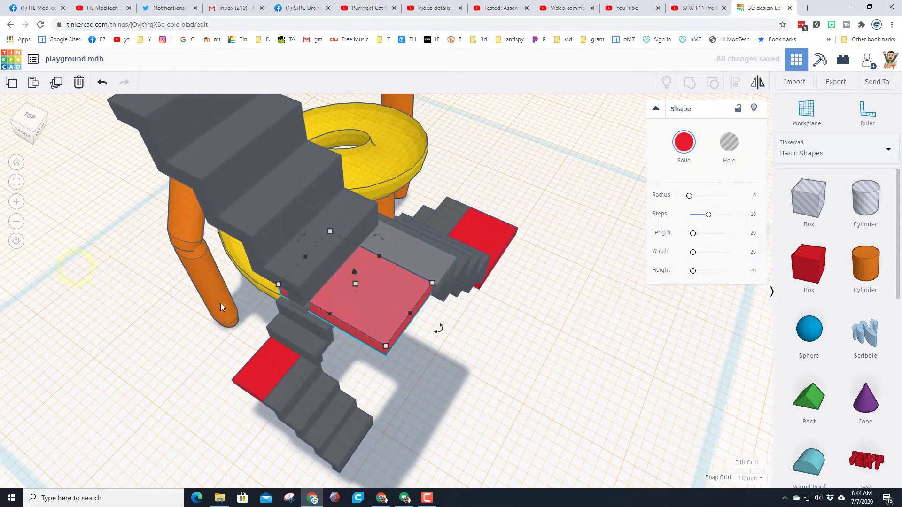
{"action": "left_click", "coordinate": [470, 316]}
{"action": "left_click", "coordinate": [427, 260]}
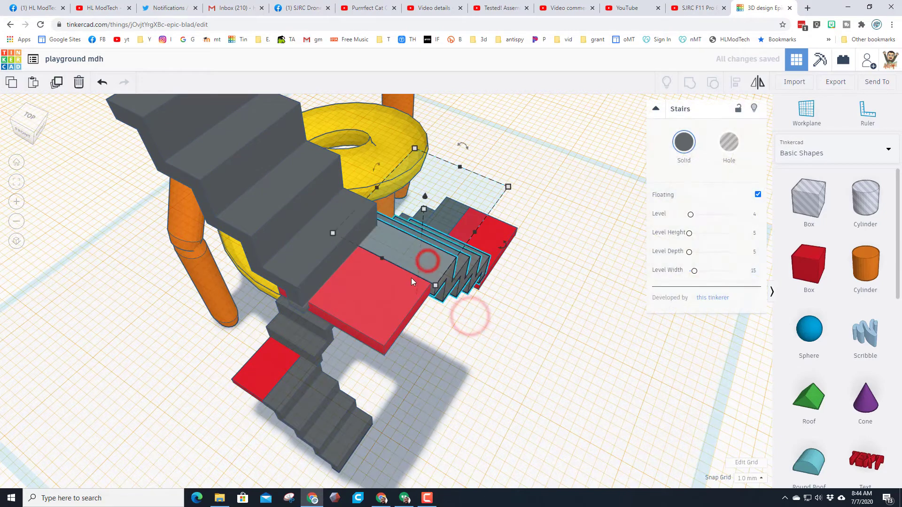
{"action": "left_click", "coordinate": [378, 308], "text": "shift"}
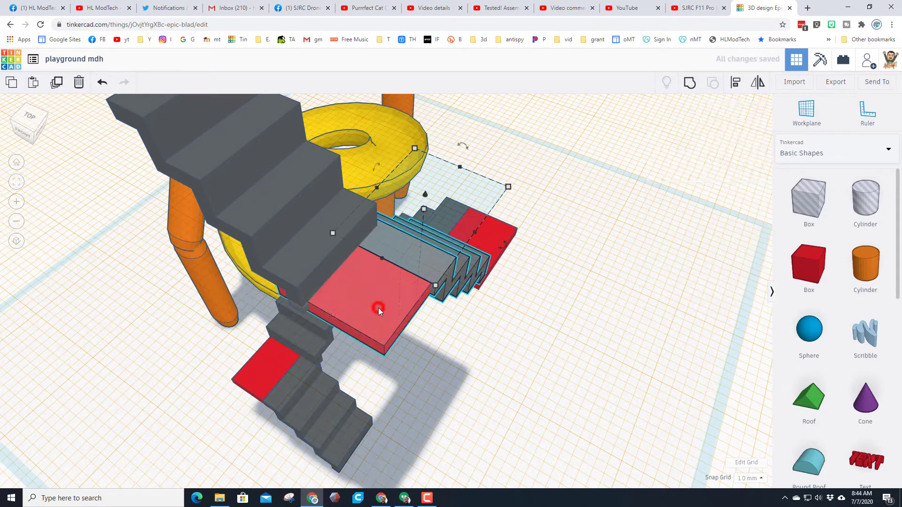
{"action": "left_click", "coordinate": [734, 83]}
{"action": "left_click", "coordinate": [433, 265]}
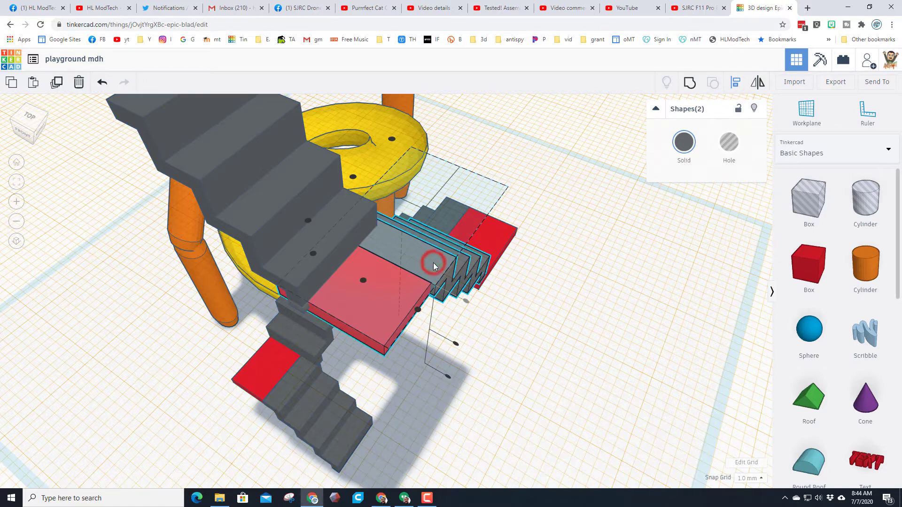
{"action": "left_click", "coordinate": [363, 281]}
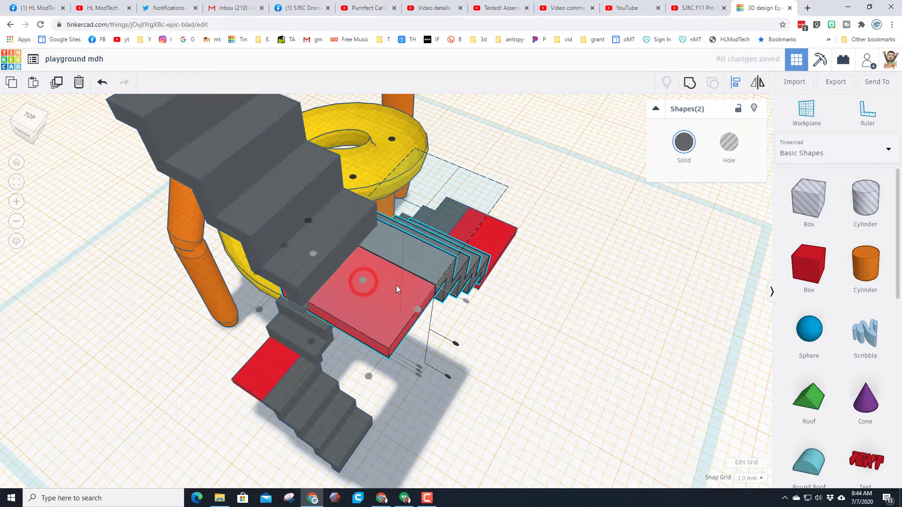
Step: Nudge the fifth flight back until its lowest step lines up with the edge of the fourth landing
{"action": "right_click_drag", "start_coordinate": [416, 286], "coordinate": [182, 211]}
{"action": "left_click", "coordinate": [165, 201]}
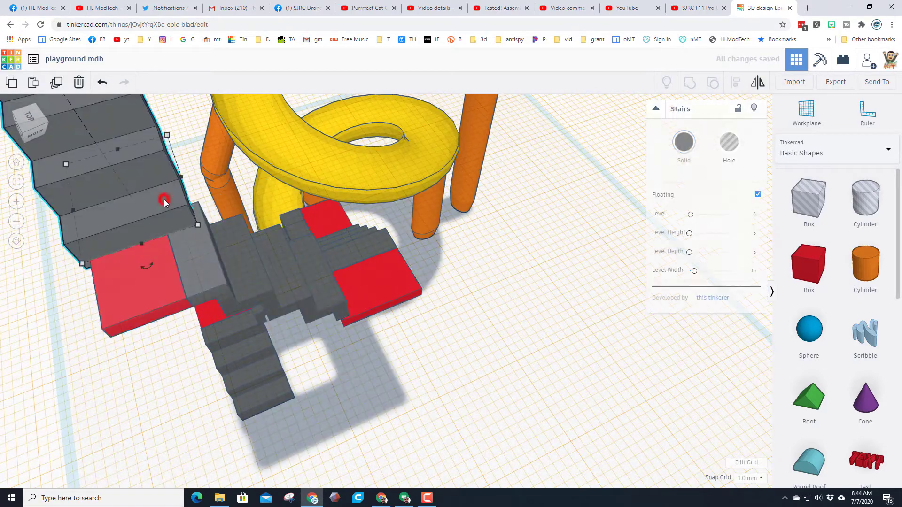
{"action": "key", "text": "Up"}
{"action": "key", "text": "Up"}
{"action": "key", "text": "Up"}
{"action": "key", "text": "Up"}
{"action": "key", "text": "Up"}
{"action": "key", "text": "Up"}
{"action": "key", "text": "Up"}
{"action": "key", "text": "Up"}
{"action": "key", "text": "Up"}
{"action": "key", "text": "Up"}
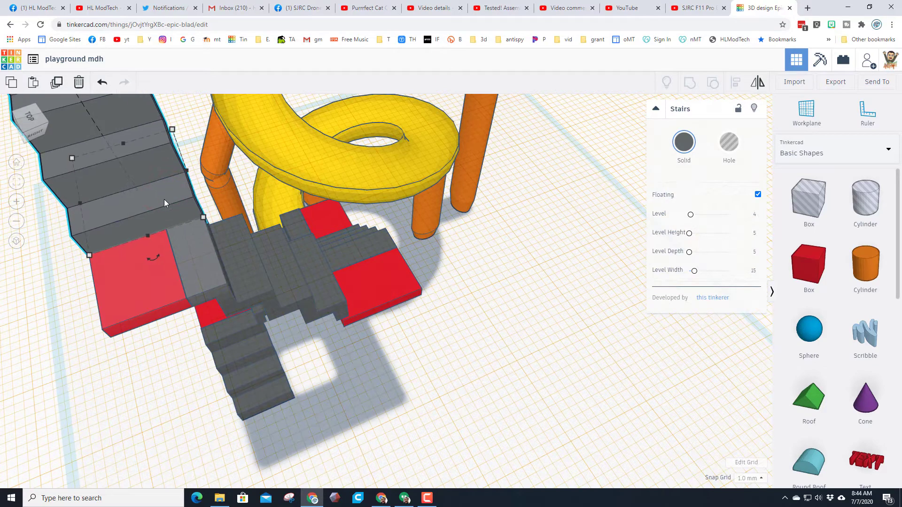
{"action": "key", "text": "Down"}
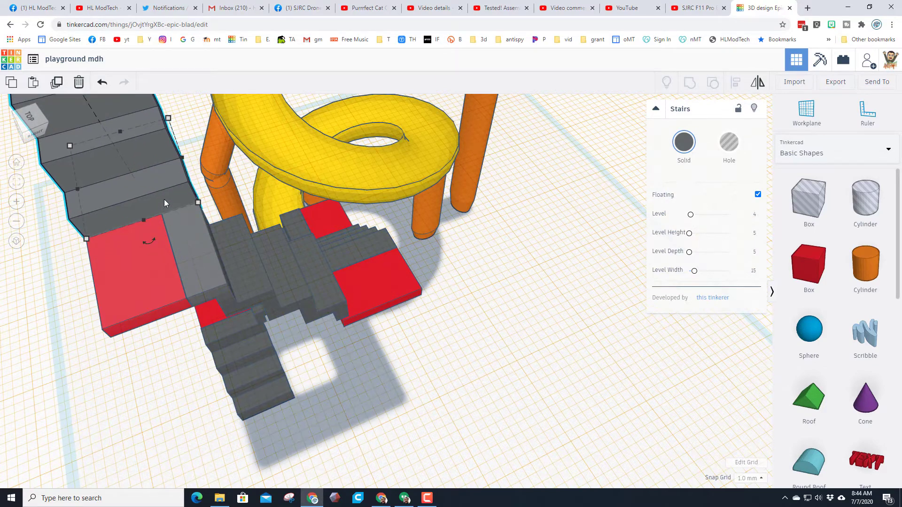
Step: Set a workplane on the fifth flight's top step and undo the mistaken drop of the flight onto it
{"action": "scroll", "coordinate": [164, 199], "scroll_direction": "down", "scroll_amount": 4}
{"action": "right_click_drag", "start_coordinate": [89, 252], "coordinate": [281, 241]}
{"action": "scroll", "coordinate": [300, 238], "scroll_direction": "down", "scroll_amount": 4}
{"action": "scroll", "coordinate": [365, 225], "scroll_direction": "up", "scroll_amount": 4}
{"action": "right_click_drag", "start_coordinate": [366, 226], "coordinate": [358, 237]}
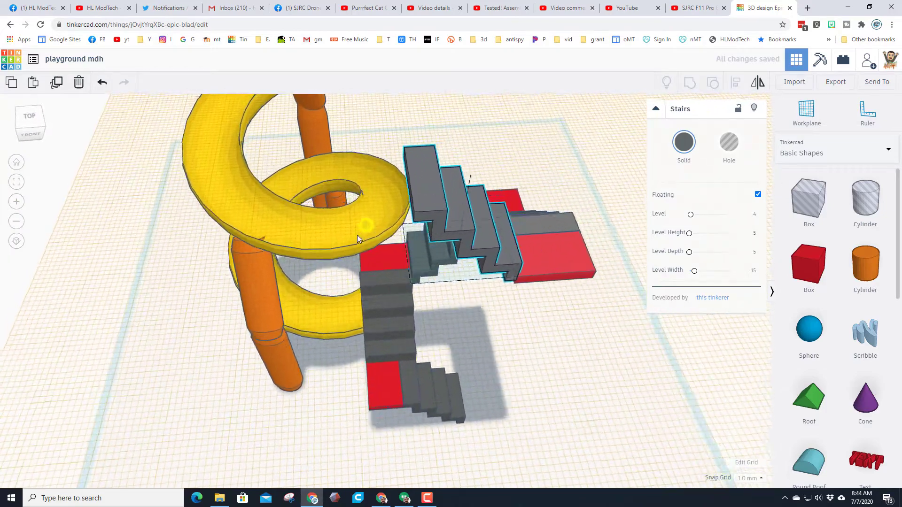
{"action": "left_click", "coordinate": [532, 292]}
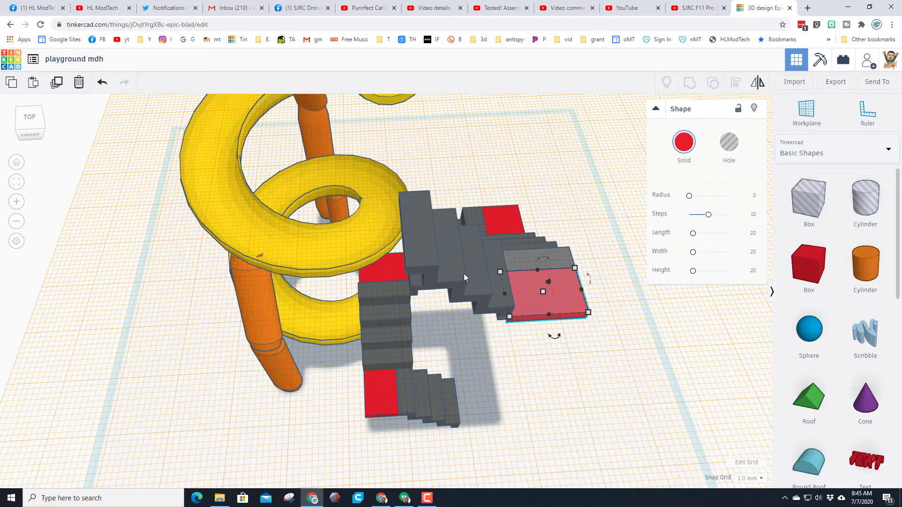
{"action": "left_click", "coordinate": [419, 247]}
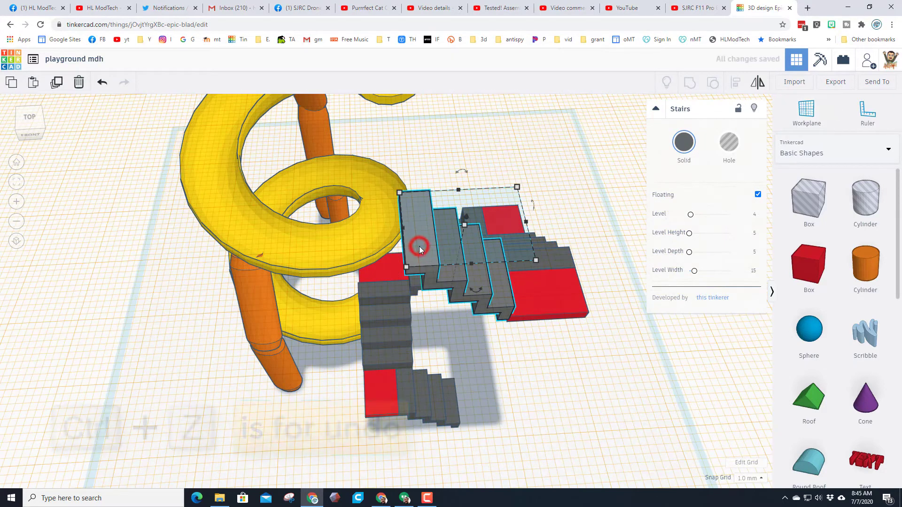
{"action": "key", "text": "ctrl+z"}
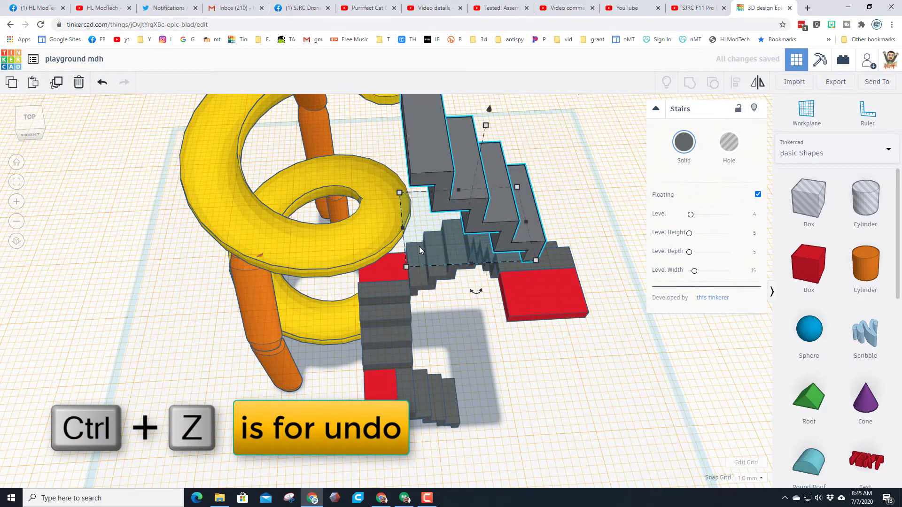
{"action": "key", "text": "ctrl+z"}
Step: Duplicate the fourth landing onto the raised workplane and move the copy about 34 mm across to the fifth flight's top step
{"action": "left_click", "coordinate": [553, 283]}
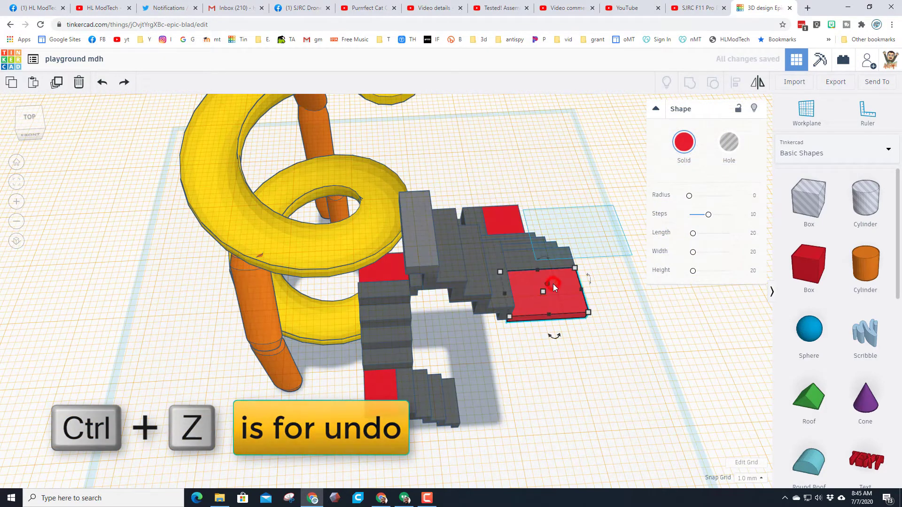
{"action": "key", "text": "ctrl+y"}
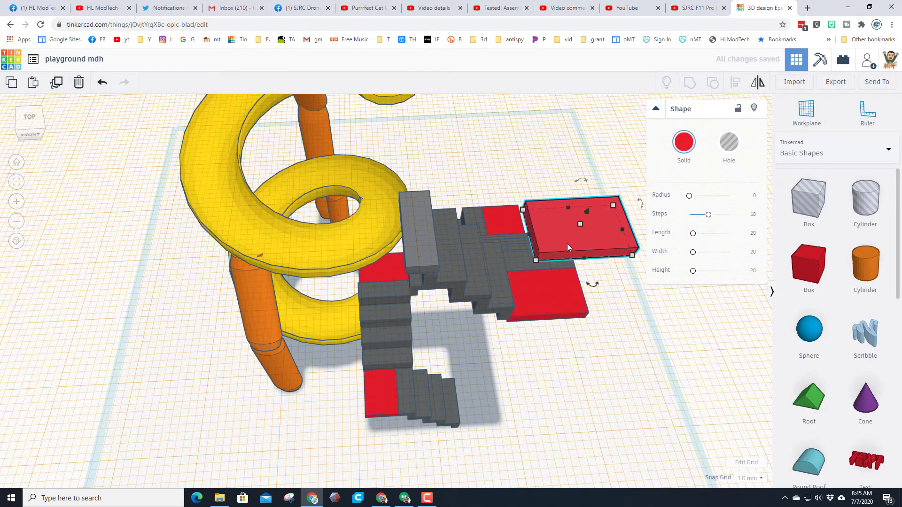
{"action": "left_click_drag", "start_coordinate": [567, 241], "coordinate": [342, 254]}
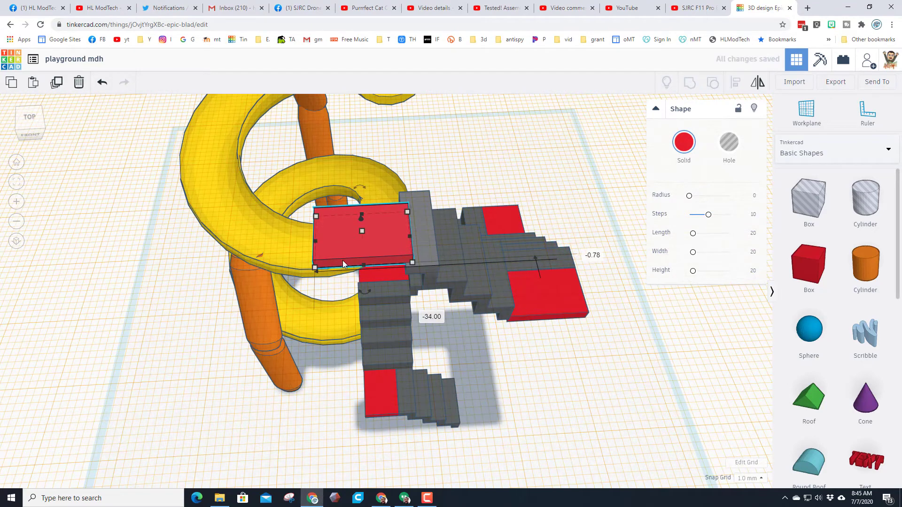
Step: Lower the top landing slightly and stretch it toward the slide's entrance to 51 mm long and 21 mm wide
{"action": "key", "text": "ctrl+Down"}
{"action": "key", "text": "ctrl+Down"}
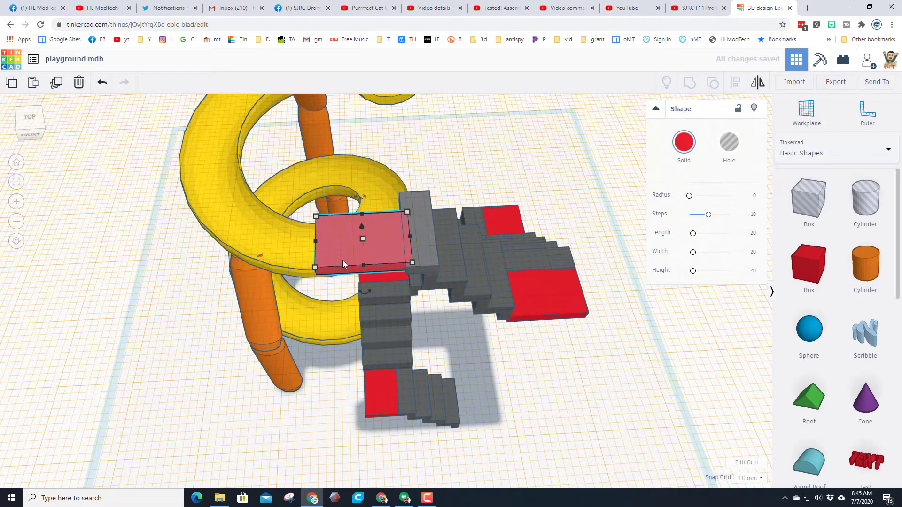
{"action": "right_click_drag", "start_coordinate": [366, 271], "coordinate": [551, 270]}
{"action": "scroll", "coordinate": [545, 277], "scroll_direction": "down", "scroll_amount": 6}
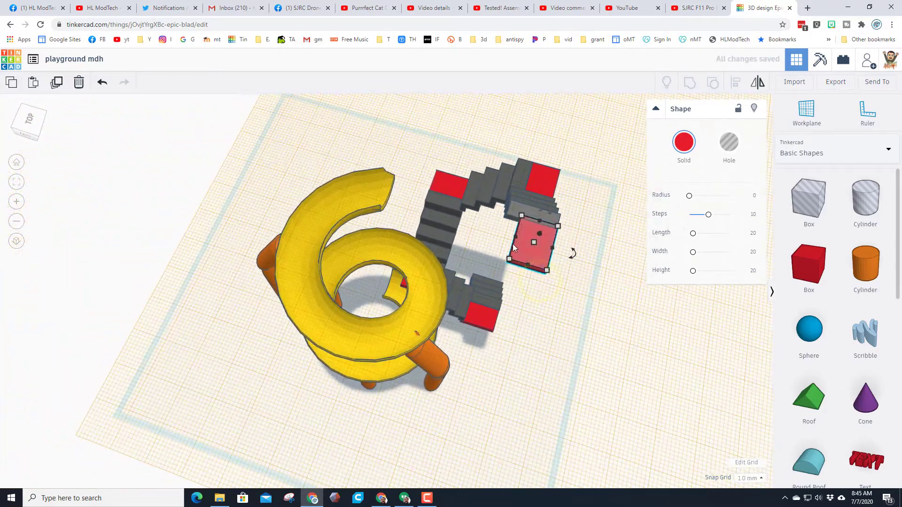
{"action": "left_click_drag", "start_coordinate": [511, 236], "coordinate": [383, 211]}
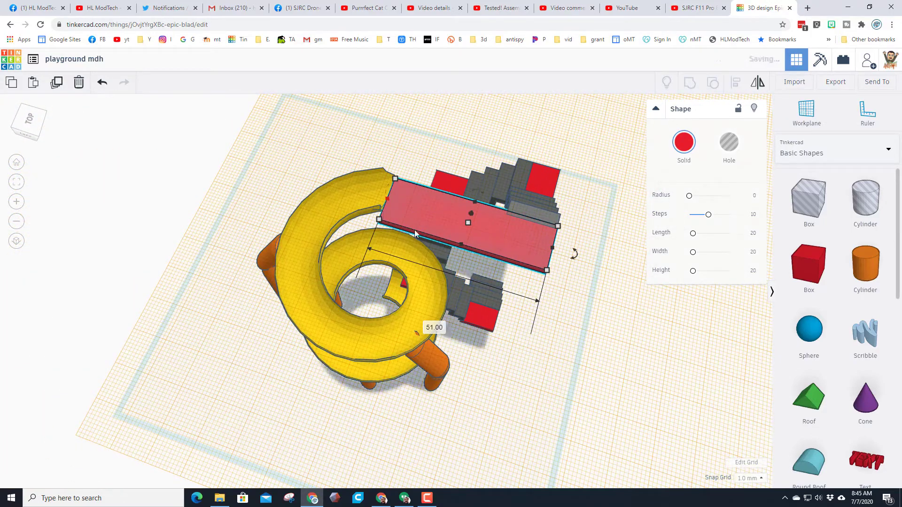
{"action": "mouse_move", "coordinate": [510, 265]}
{"action": "right_mouse_down"}
{"action": "mouse_move", "coordinate": [344, 273]}
{"action": "mouse_move", "coordinate": [424, 271]}
{"action": "right_mouse_up"}
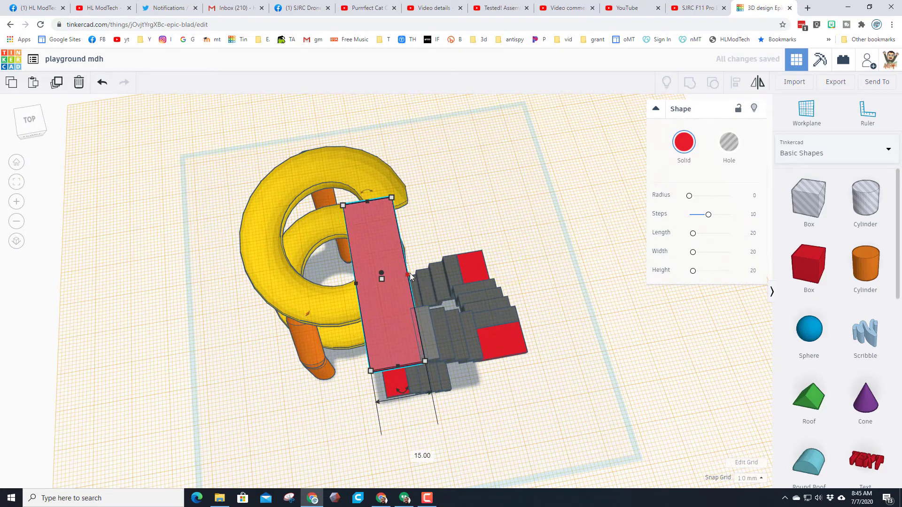
{"action": "left_click_drag", "start_coordinate": [409, 273], "coordinate": [421, 272]}
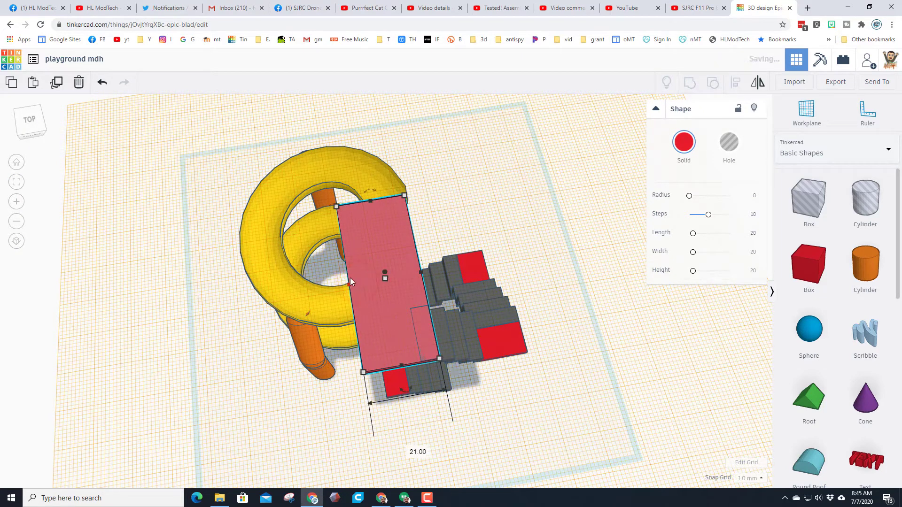
Step: Set the fifth flight's level count to 2
{"action": "mouse_move", "coordinate": [367, 286]}
{"action": "right_mouse_down"}
{"action": "mouse_move", "coordinate": [420, 262]}
{"action": "mouse_move", "coordinate": [469, 275]}
{"action": "mouse_move", "coordinate": [471, 232]}
{"action": "mouse_move", "coordinate": [441, 241]}
{"action": "mouse_move", "coordinate": [390, 179]}
{"action": "mouse_move", "coordinate": [394, 165]}
{"action": "mouse_move", "coordinate": [382, 174]}
{"action": "mouse_move", "coordinate": [452, 211]}
{"action": "mouse_move", "coordinate": [256, 231]}
{"action": "mouse_move", "coordinate": [351, 191]}
{"action": "right_mouse_up"}
{"action": "left_click", "coordinate": [350, 191]}
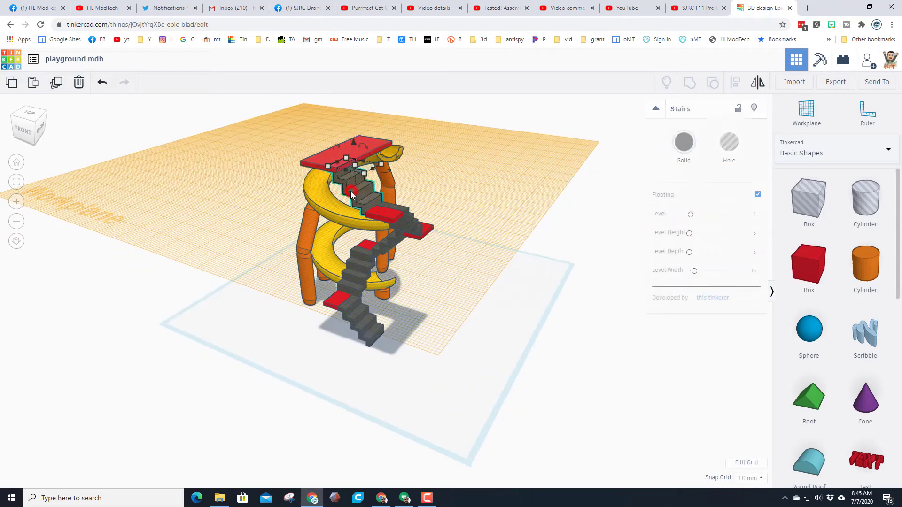
{"action": "left_click", "coordinate": [753, 215]}
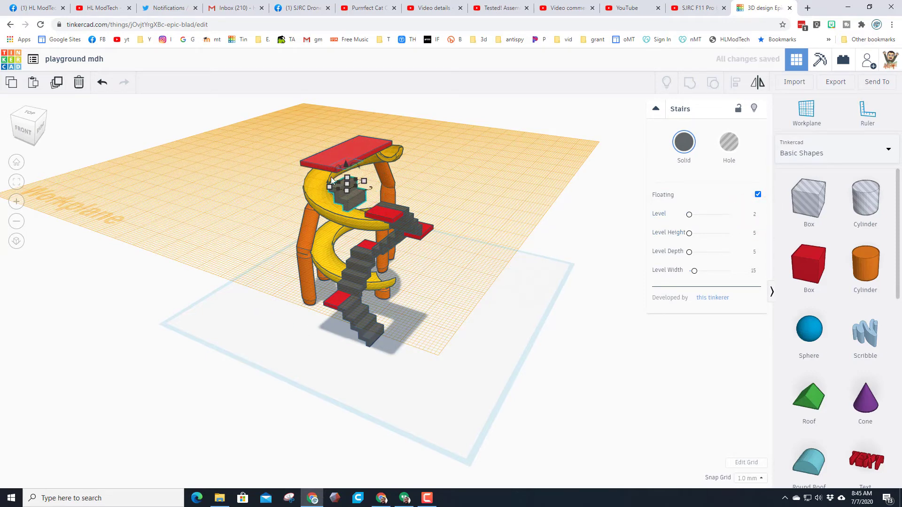
Step: Nudge the shortened fifth flight across until it meets the fourth landing
{"action": "scroll", "coordinate": [370, 231], "scroll_direction": "up", "scroll_amount": 5}
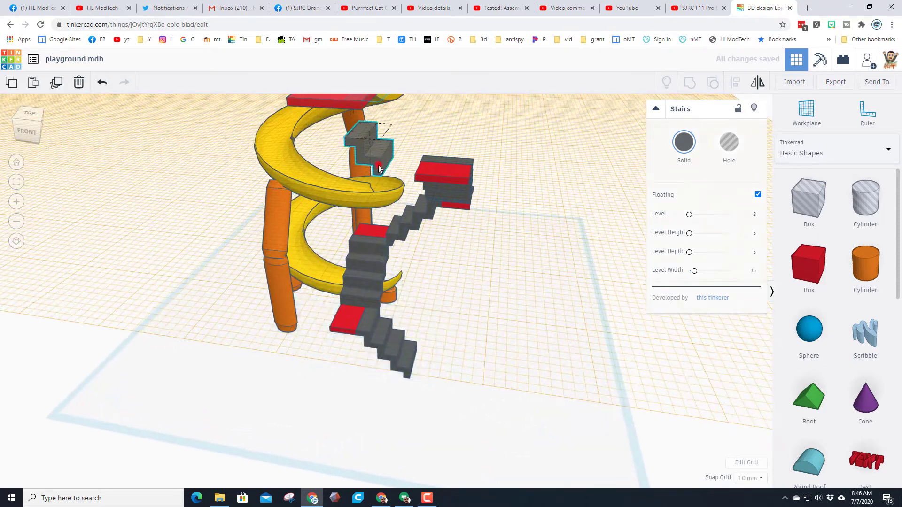
{"action": "left_click", "coordinate": [379, 169]}
{"action": "key", "text": "Right"}
{"action": "key", "text": "Right"}
{"action": "key", "text": "Right"}
{"action": "key", "text": "Right"}
{"action": "key", "text": "Right"}
{"action": "key", "text": "Right"}
{"action": "key", "text": "Right"}
{"action": "key", "text": "Right"}
{"action": "key", "text": "Right"}
{"action": "key", "text": "Right"}
{"action": "key", "text": "Right"}
{"action": "key", "text": "Right"}
{"action": "key", "text": "Right"}
{"action": "key", "text": "Right"}
{"action": "key", "text": "Right"}
{"action": "key", "text": "Right"}
{"action": "key", "text": "Right"}
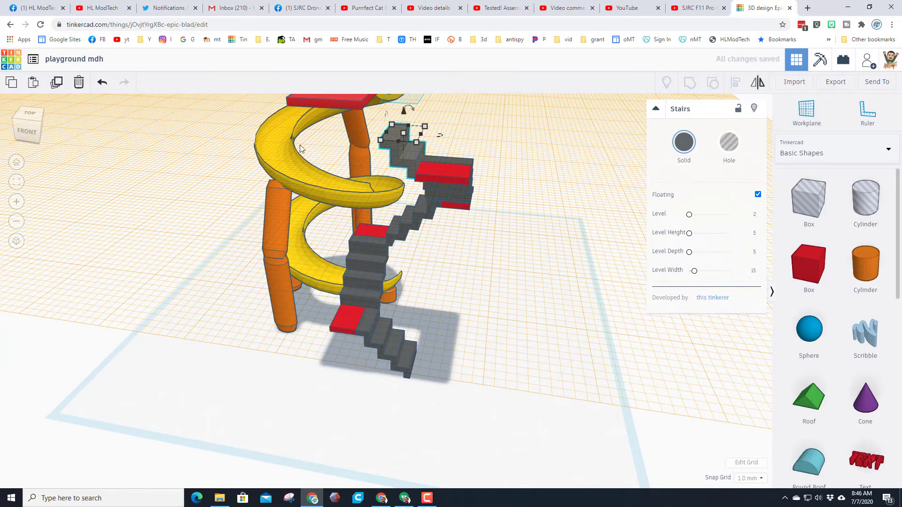
Step: Lower the large top platform in small increments toward the shortened fifth flight's top step
{"action": "scroll", "coordinate": [301, 148], "scroll_direction": "down", "scroll_amount": 3}
{"action": "left_click", "coordinate": [365, 159]}
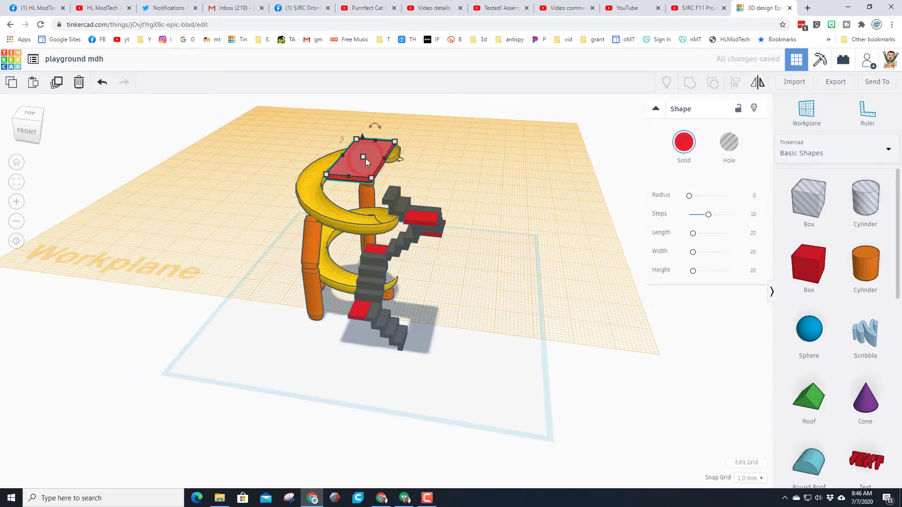
{"action": "key", "text": "ctrl+Down"}
{"action": "key", "text": "ctrl+Down"}
{"action": "key", "text": "ctrl+Down"}
{"action": "key", "text": "ctrl+Down"}
{"action": "key", "text": "ctrl+Down"}
{"action": "key", "text": "ctrl+Down"}
{"action": "key", "text": "ctrl+Down"}
{"action": "key", "text": "ctrl+Down"}
{"action": "key", "text": "ctrl+Down"}
{"action": "key", "text": "ctrl+Down"}
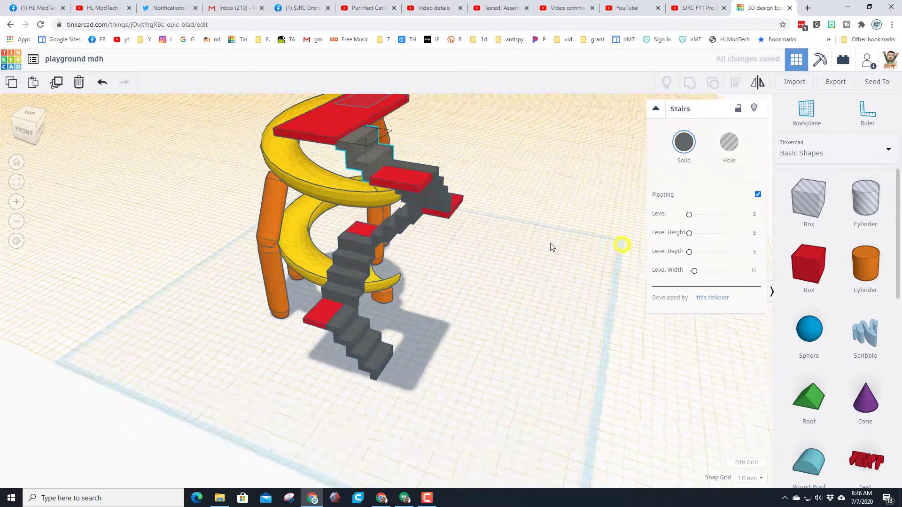
Step: Lower the top platform one more increment to fine-tune its height against the fifth flight's top step
{"action": "scroll", "coordinate": [550, 243], "scroll_direction": "up", "scroll_amount": 3}
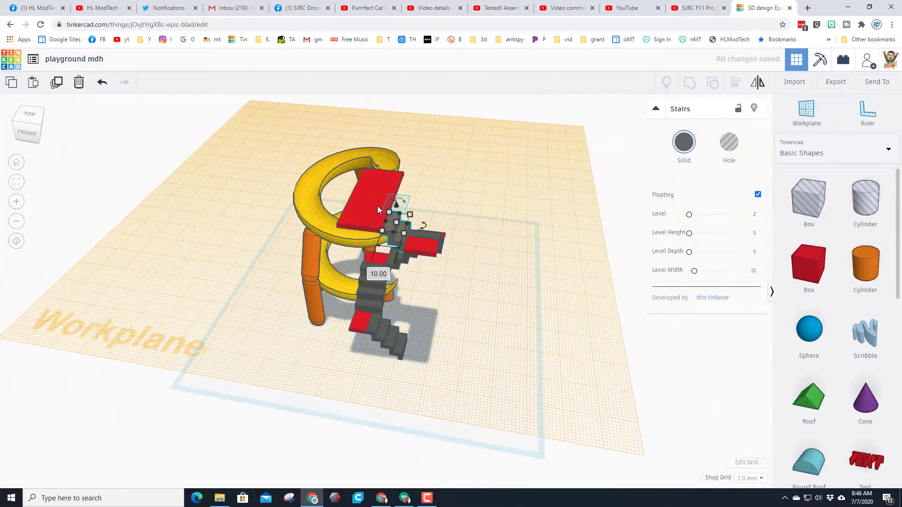
{"action": "left_click", "coordinate": [377, 206]}
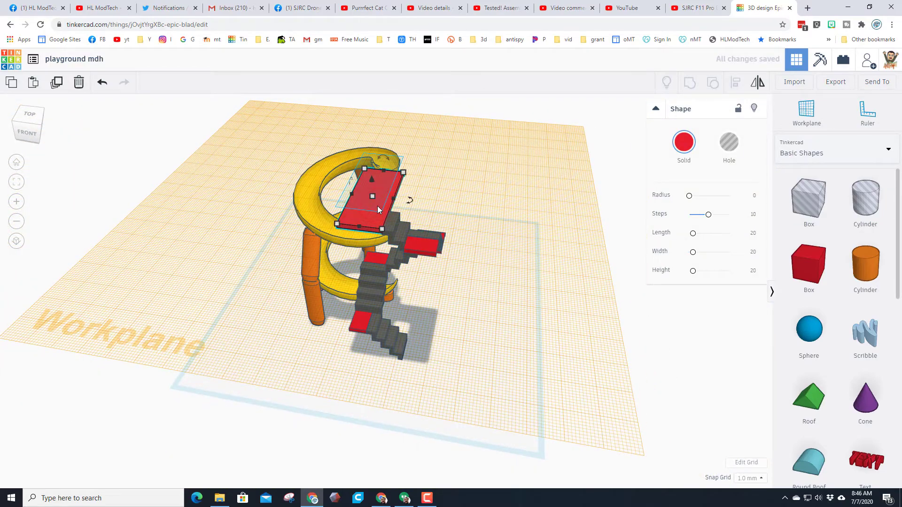
{"action": "left_click", "coordinate": [16, 181]}
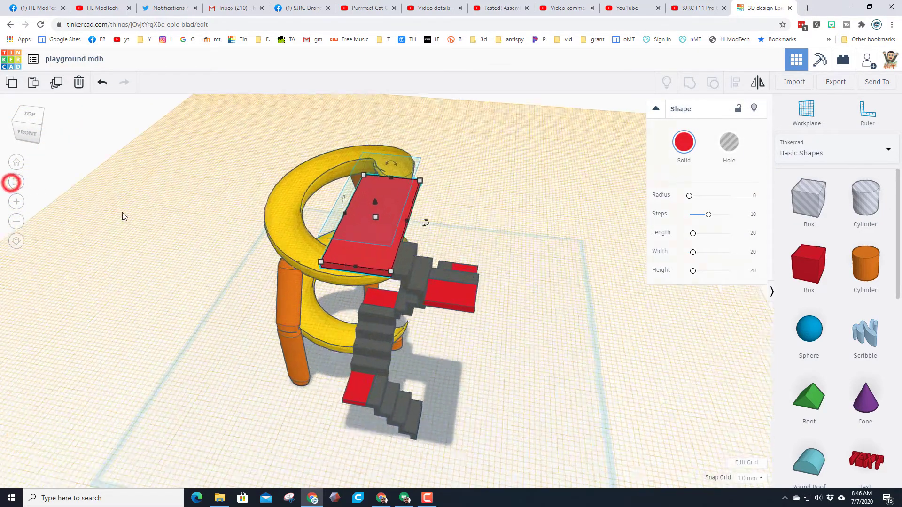
{"action": "right_click_drag", "start_coordinate": [230, 289], "coordinate": [139, 243]}
{"action": "mouse_move", "coordinate": [277, 318]}
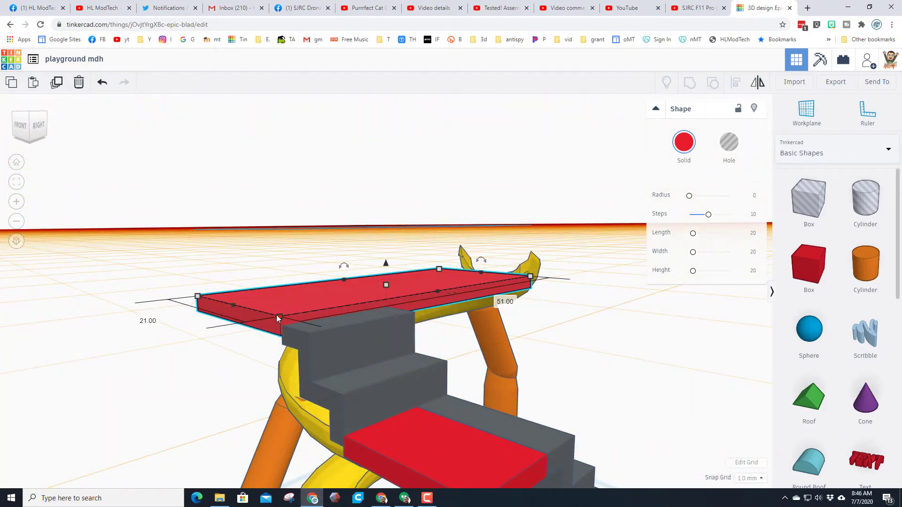
{"action": "key", "text": "ctrl+Down"}
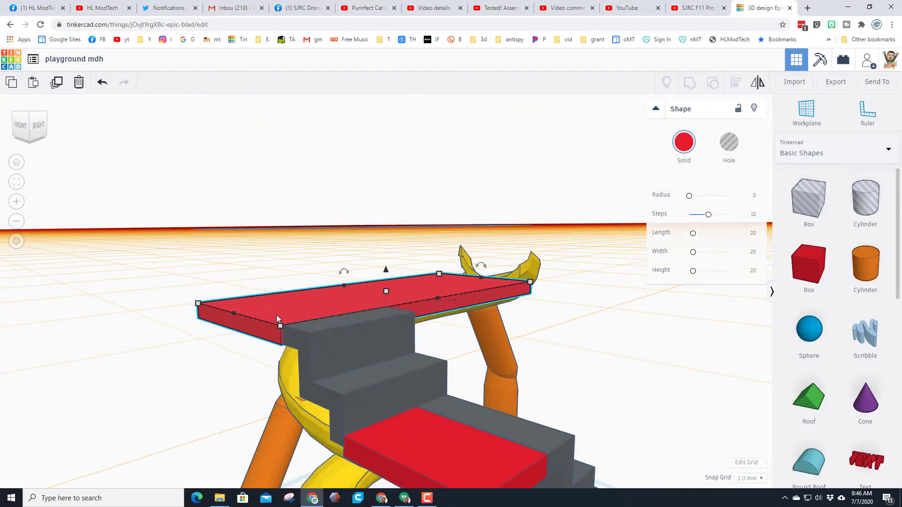
Step: Return the workplane from the raised plane to the ground
{"action": "right_click_drag", "start_coordinate": [278, 316], "coordinate": [510, 295]}
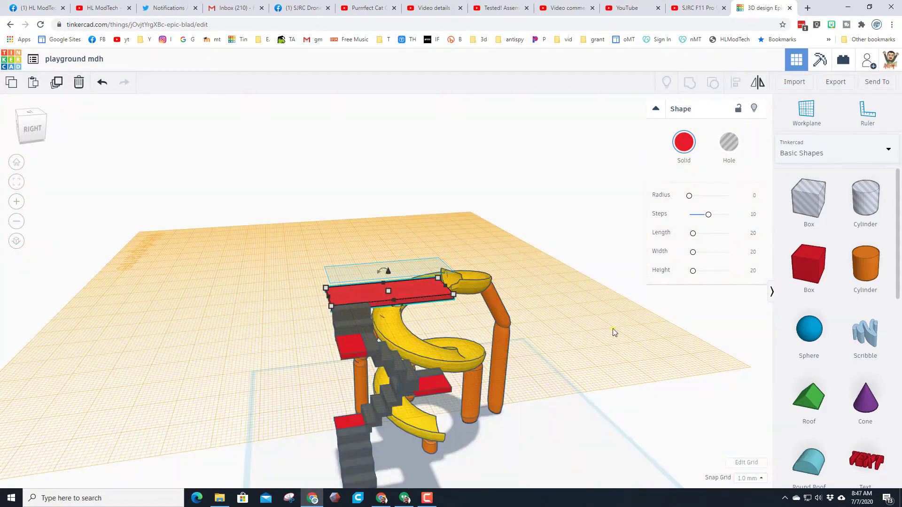
{"action": "right_click_drag", "start_coordinate": [613, 328], "coordinate": [456, 314]}
{"action": "key", "text": "w"}
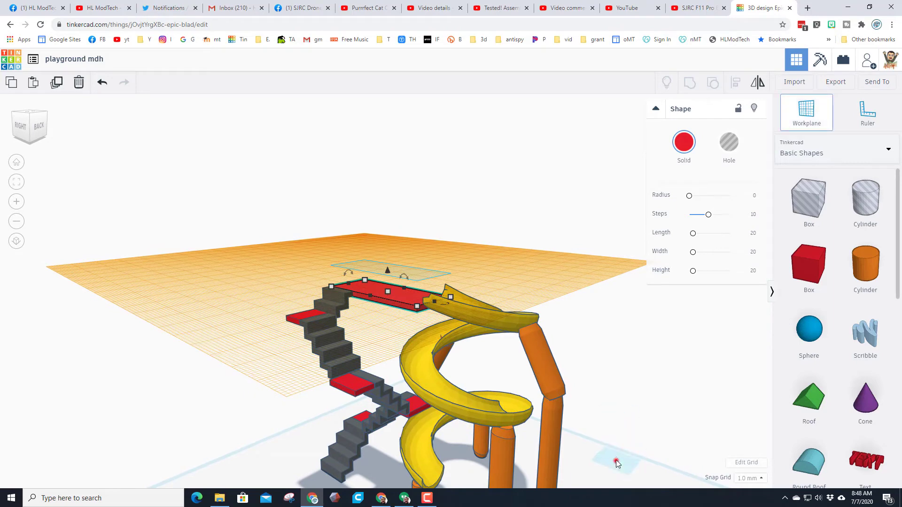
{"action": "left_click", "coordinate": [616, 460]}
{"action": "right_click_drag", "start_coordinate": [595, 420], "coordinate": [569, 415]}
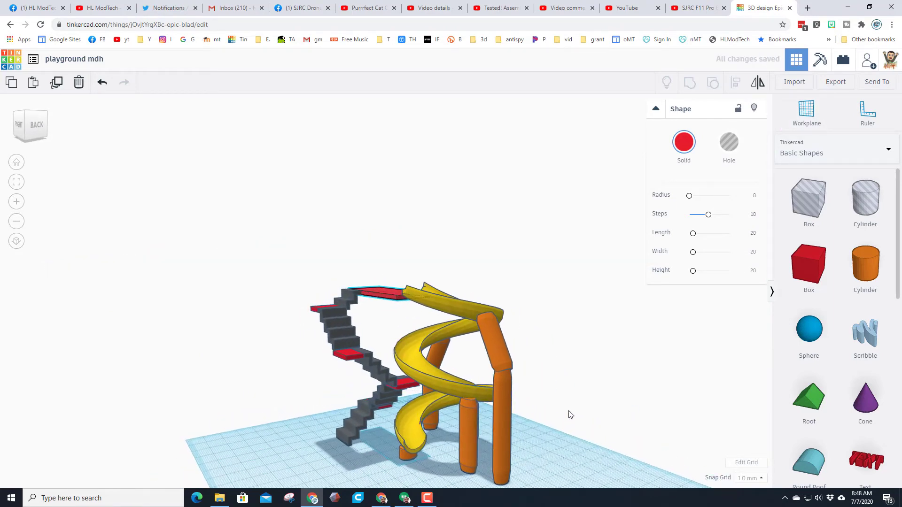
Step: Hide the yellow slide and recolour the support posts light grey, leaving out the short post's orange upper segment beside the stairs
{"action": "left_click", "coordinate": [461, 309]}
{"action": "left_click", "coordinate": [754, 109]}
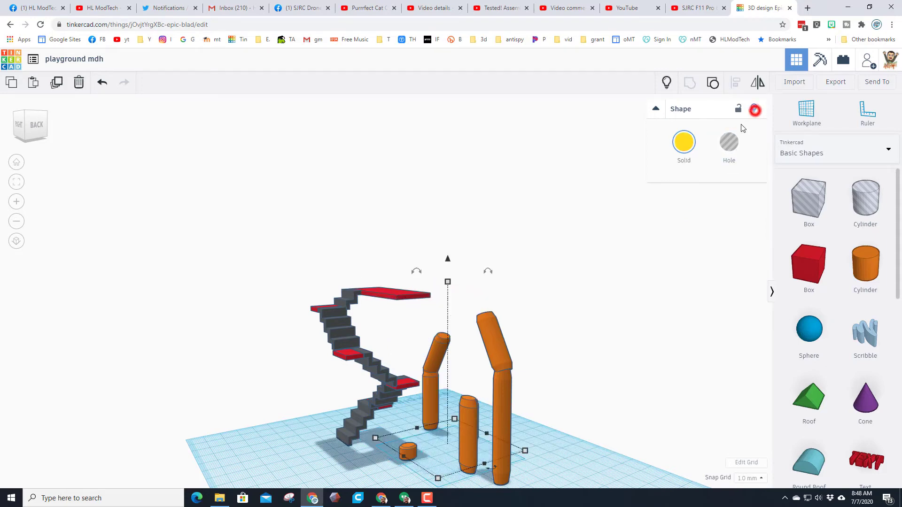
{"action": "right_click_drag", "start_coordinate": [447, 408], "coordinate": [404, 423]}
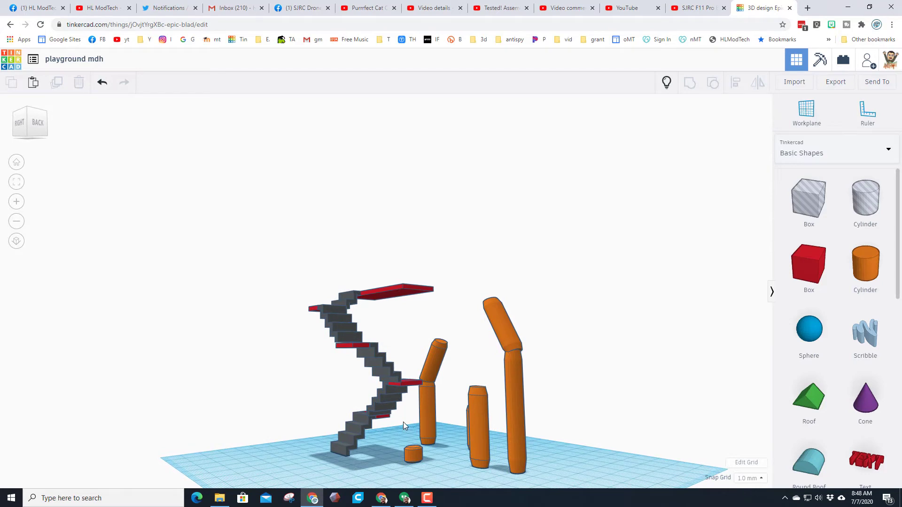
{"action": "left_click_drag", "start_coordinate": [403, 422], "coordinate": [543, 472]}
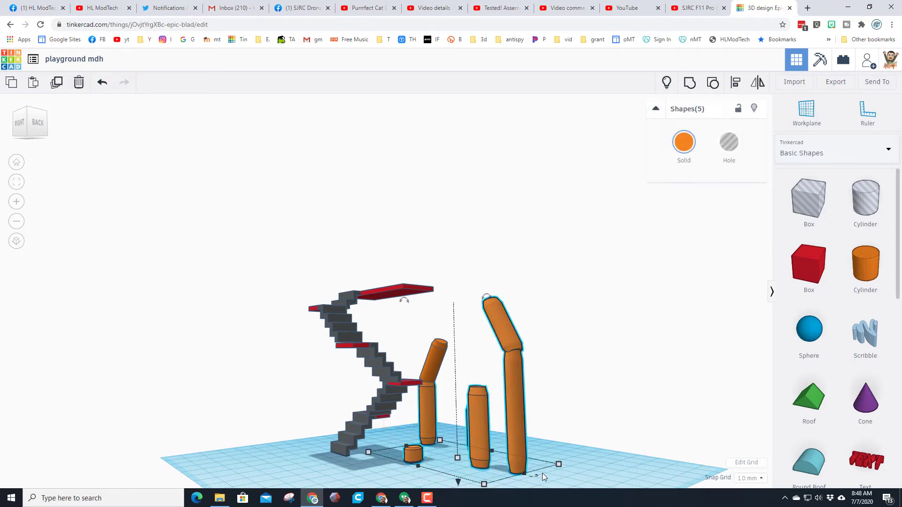
{"action": "left_click", "coordinate": [684, 148]}
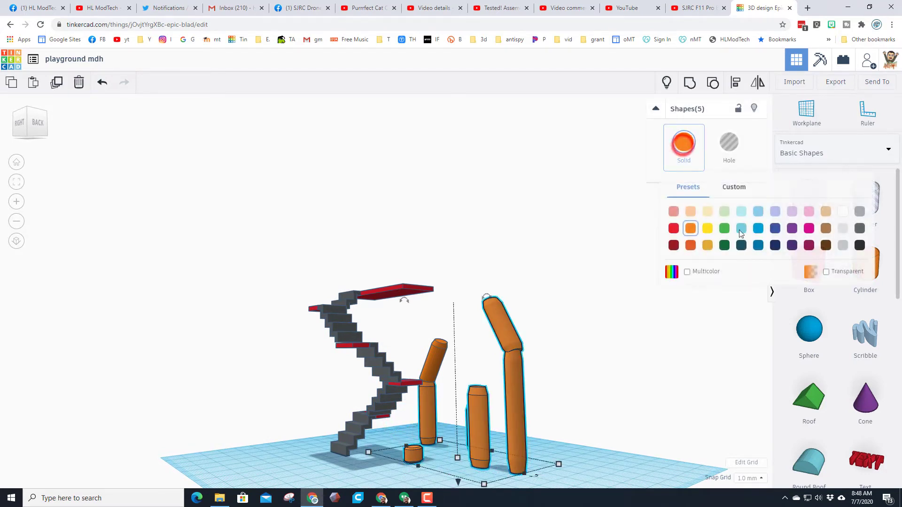
{"action": "left_click", "coordinate": [842, 245]}
Step: Group the remaining orange upper post segment with its grey lower segment into a single grey post
{"action": "left_click", "coordinate": [436, 362]}
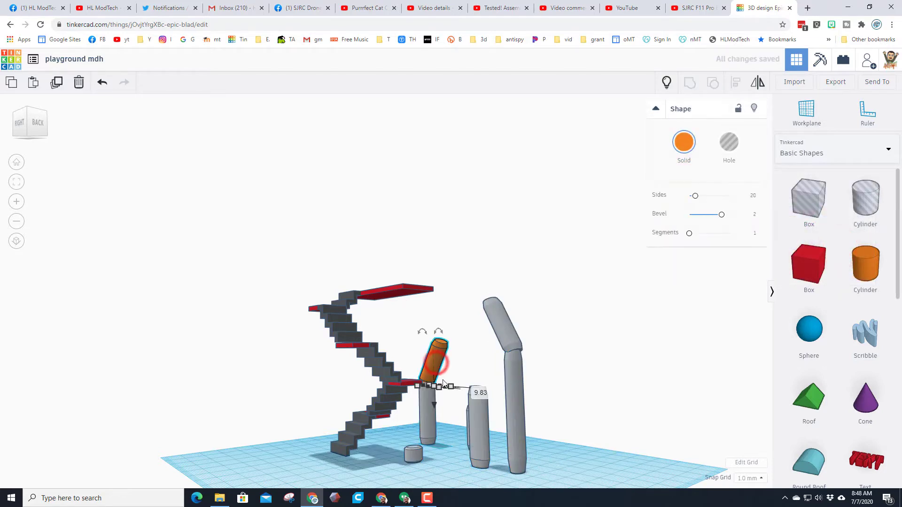
{"action": "left_click_drag", "start_coordinate": [449, 416], "coordinate": [431, 368]}
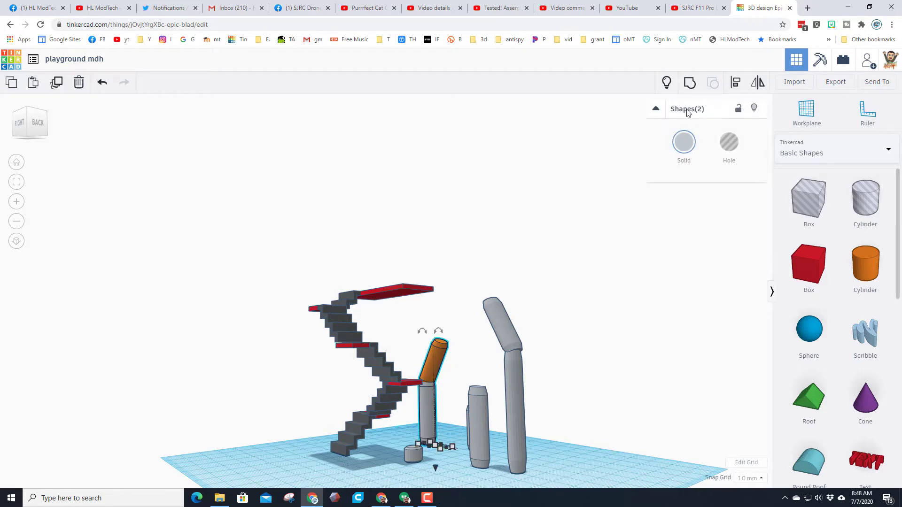
{"action": "left_click", "coordinate": [690, 82]}
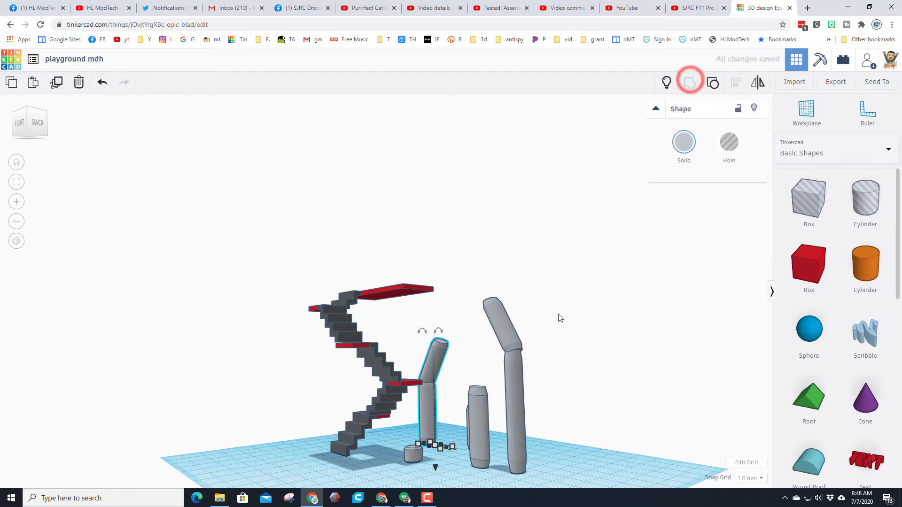
Step: Select all the grey support posts and hide them
{"action": "right_click_drag", "start_coordinate": [442, 378], "coordinate": [408, 416]}
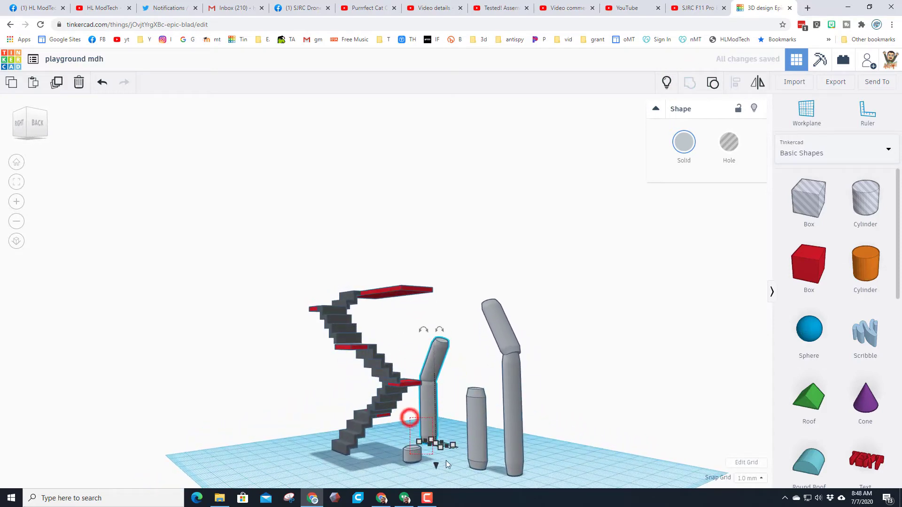
{"action": "left_click_drag", "start_coordinate": [446, 461], "coordinate": [558, 436]}
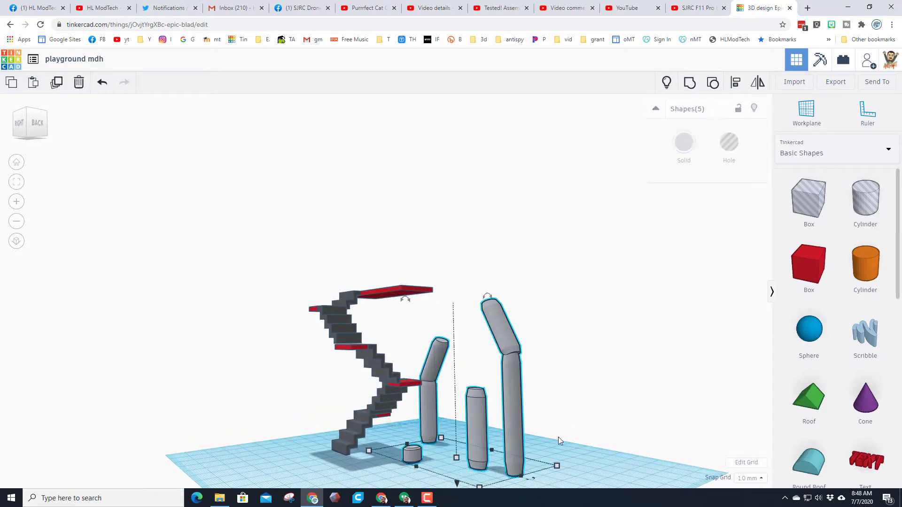
{"action": "left_click", "coordinate": [754, 109]}
{"action": "right_click_drag", "start_coordinate": [514, 229], "coordinate": [404, 277]}
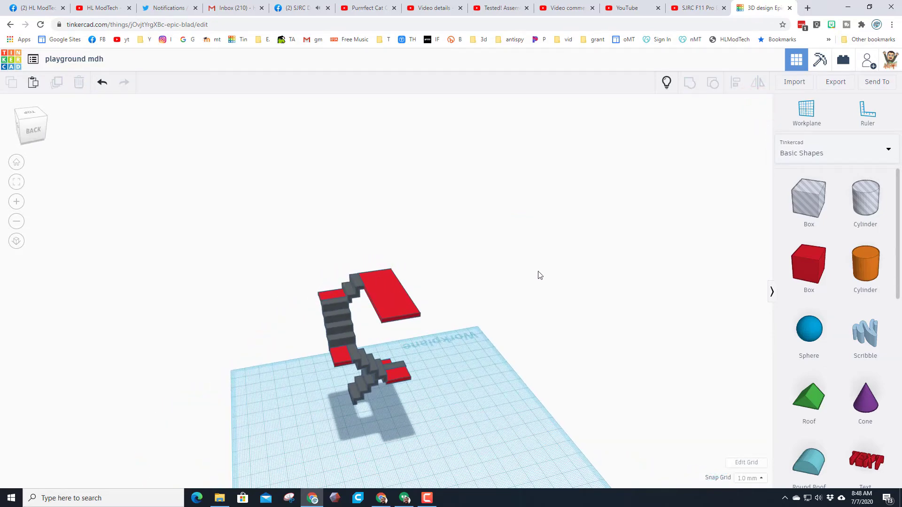
Step: Group all the stair flights, landings and the top platform into one shape and colour it red
{"action": "right_click_drag", "start_coordinate": [541, 275], "coordinate": [517, 272]}
{"action": "left_click_drag", "start_coordinate": [281, 254], "coordinate": [481, 437]}
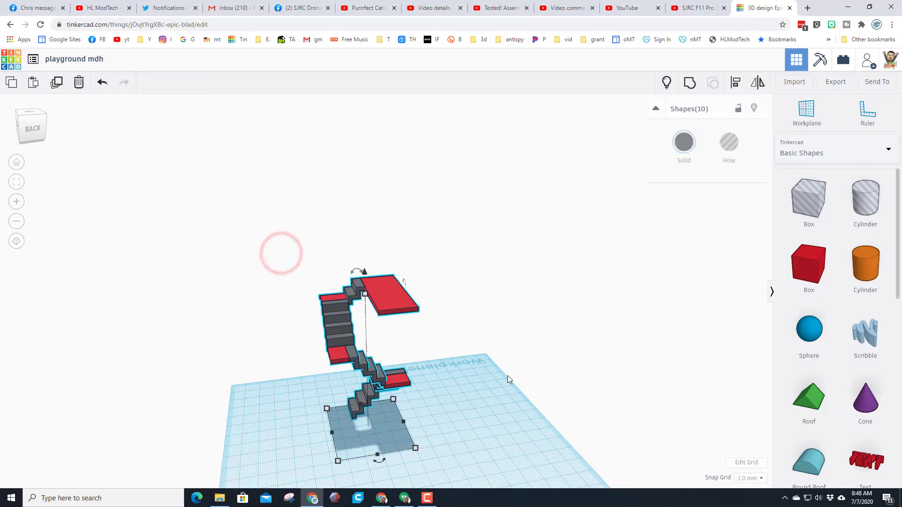
{"action": "left_click", "coordinate": [688, 85]}
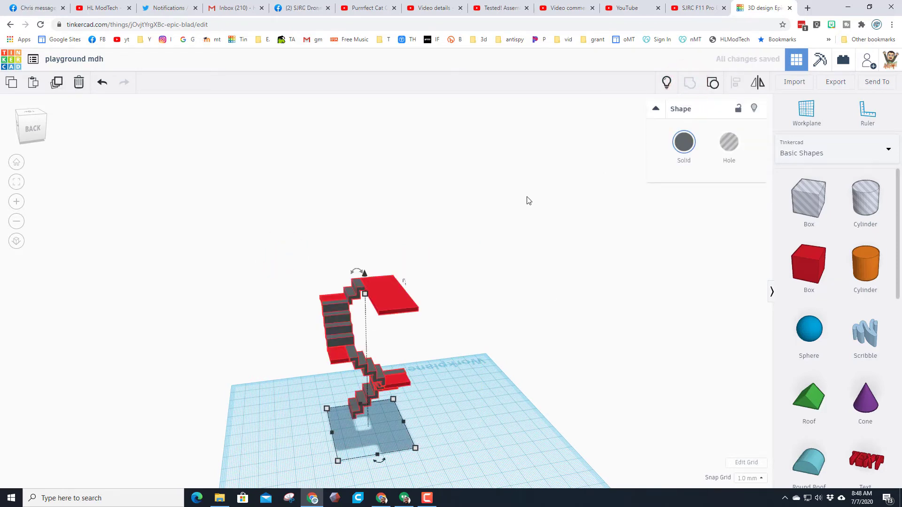
{"action": "mouse_move", "coordinate": [459, 238]}
{"action": "right_mouse_down"}
{"action": "mouse_move", "coordinate": [559, 227]}
{"action": "mouse_move", "coordinate": [362, 235]}
{"action": "right_mouse_up"}
{"action": "left_click", "coordinate": [685, 142]}
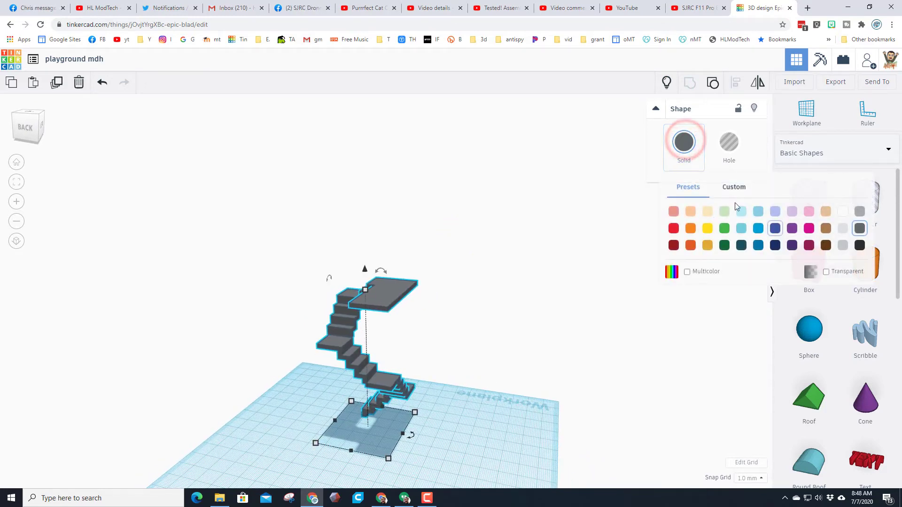
{"action": "left_click", "coordinate": [674, 231]}
Step: Show all hidden shapes and review the complete slide, posts and staircase from several sides
{"action": "left_click", "coordinate": [665, 81]}
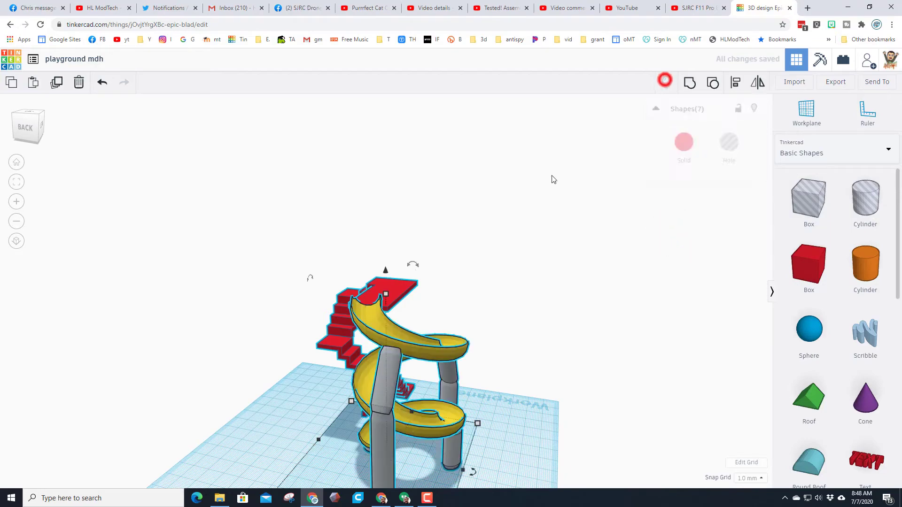
{"action": "right_click_drag", "start_coordinate": [413, 268], "coordinate": [566, 326]}
{"action": "right_click_drag", "start_coordinate": [650, 363], "coordinate": [346, 264]}
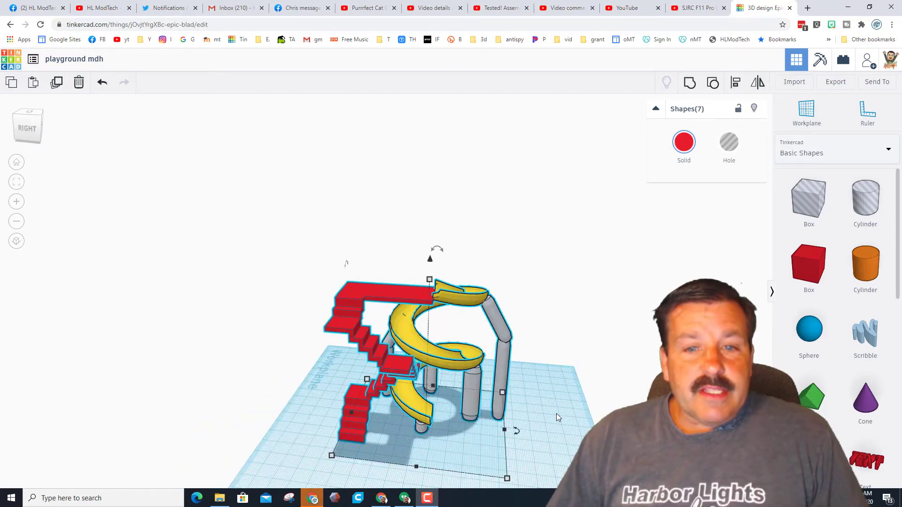
{"action": "right_click_drag", "start_coordinate": [477, 441], "coordinate": [375, 310]}
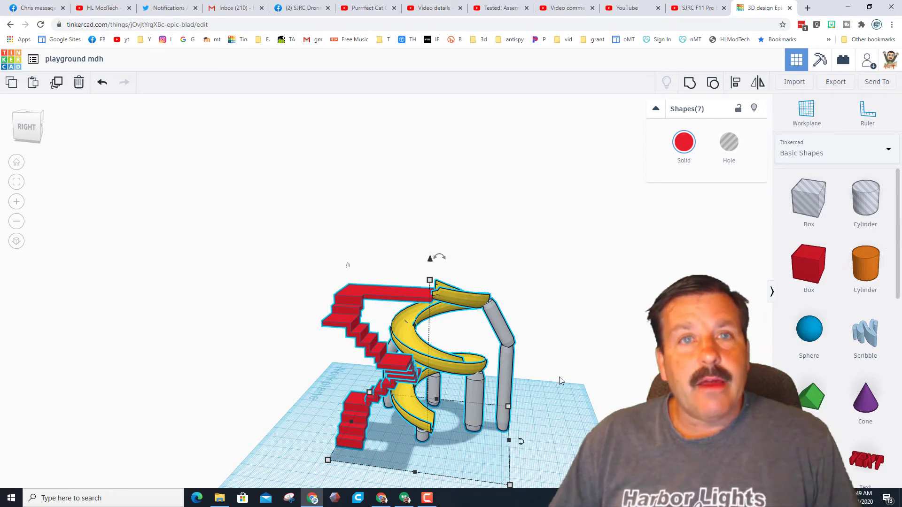
{"action": "right_click_drag", "start_coordinate": [338, 284], "coordinate": [359, 299]}
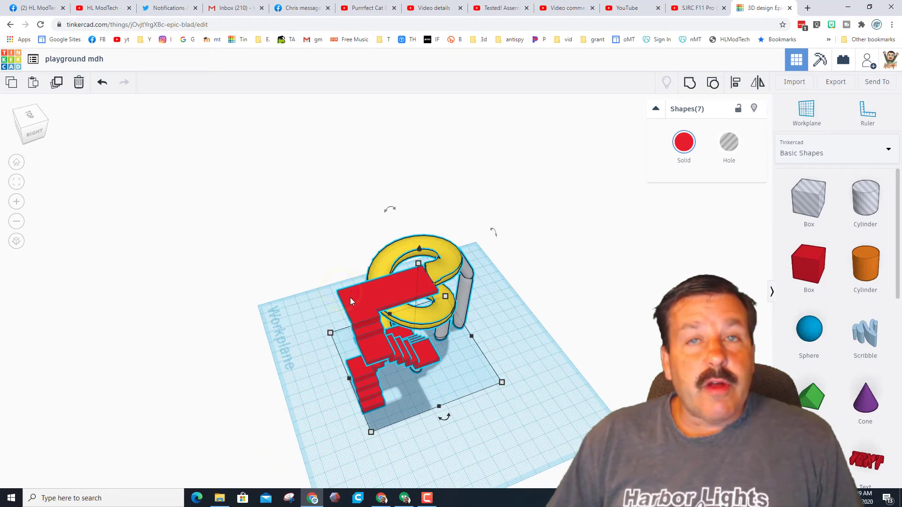
{"action": "right_click_drag", "start_coordinate": [486, 301], "coordinate": [360, 287]}
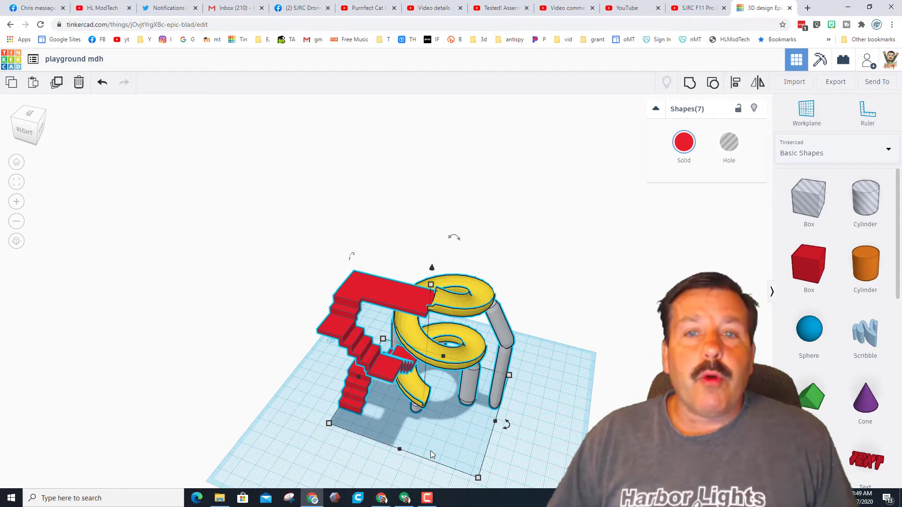
{"action": "right_click_drag", "start_coordinate": [314, 424], "coordinate": [461, 394]}
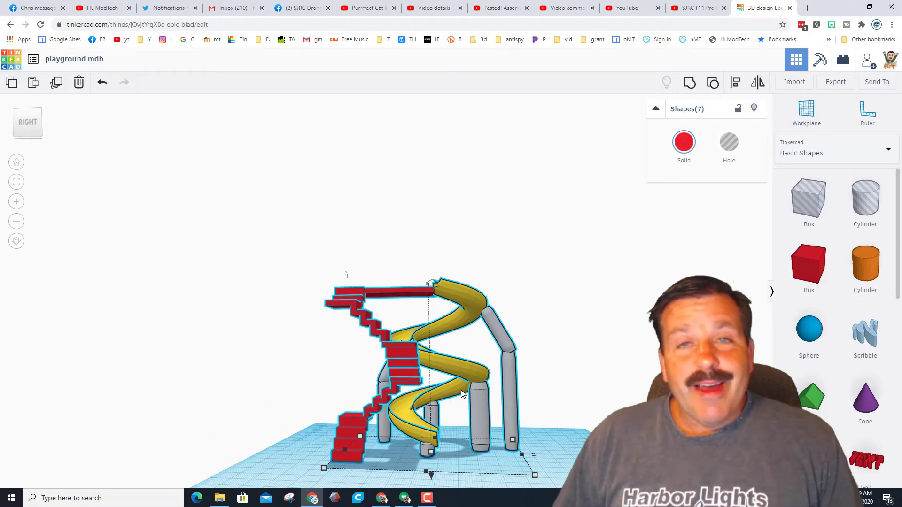
{"action": "right_click_drag", "start_coordinate": [431, 363], "coordinate": [488, 430]}
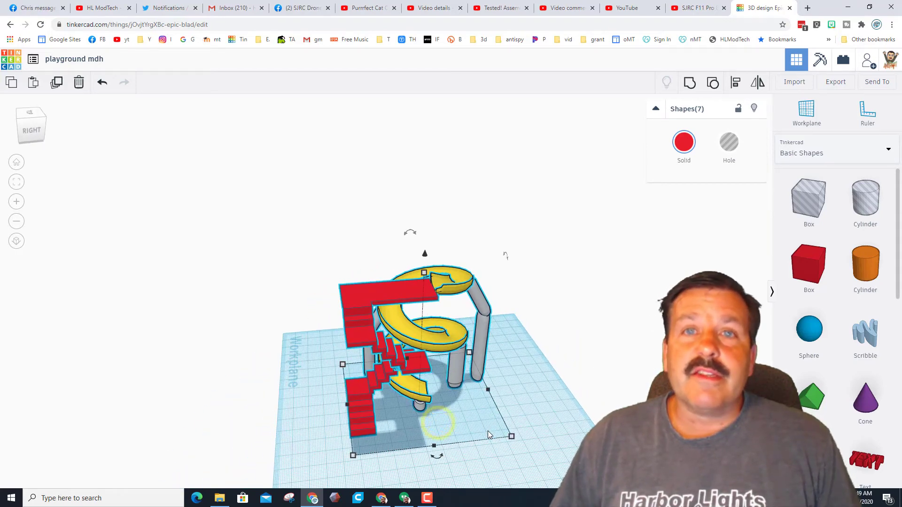